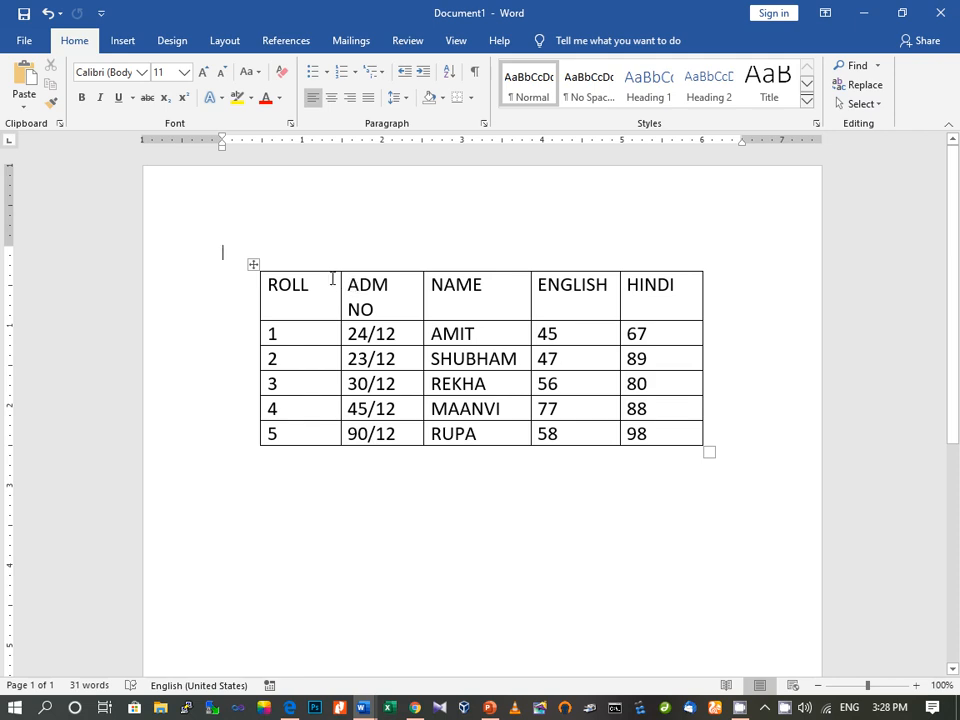
# Insert a blank column immediately to the right of the ADM NO column in the student table.
pyautogui.moveTo(344, 286); pyautogui.dragTo(395, 434)
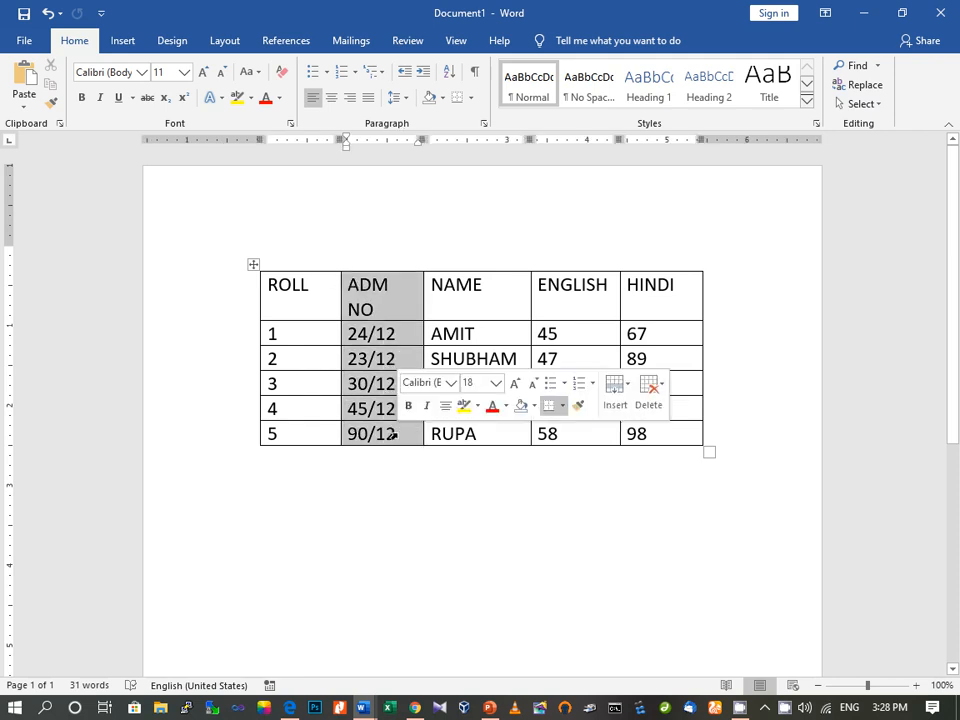
pyautogui.rightClick(403, 303)
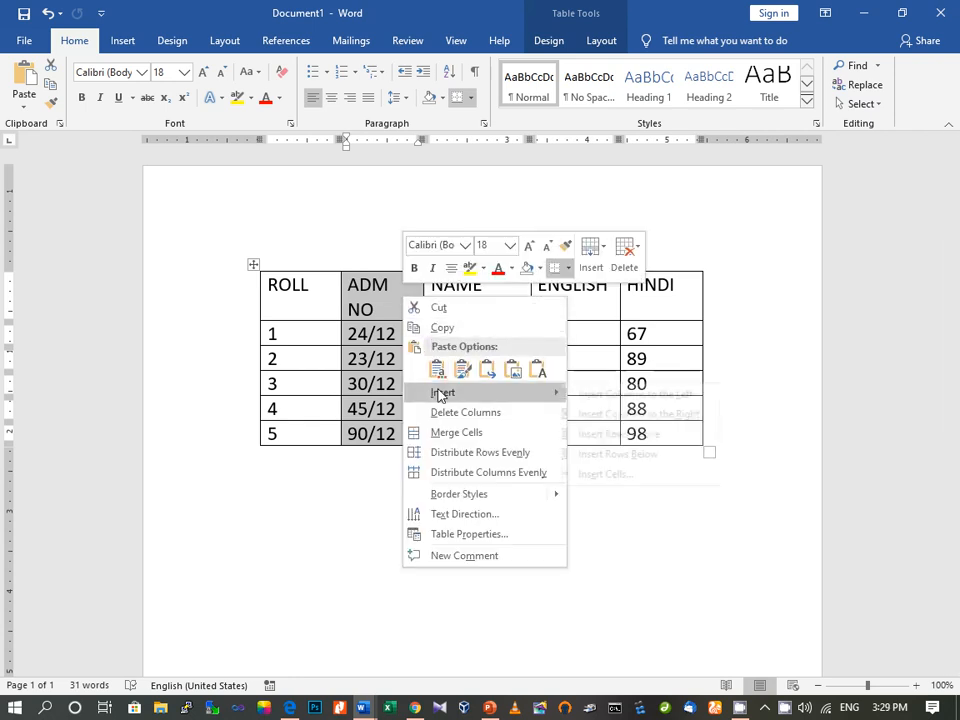
pyautogui.moveTo(440, 395)
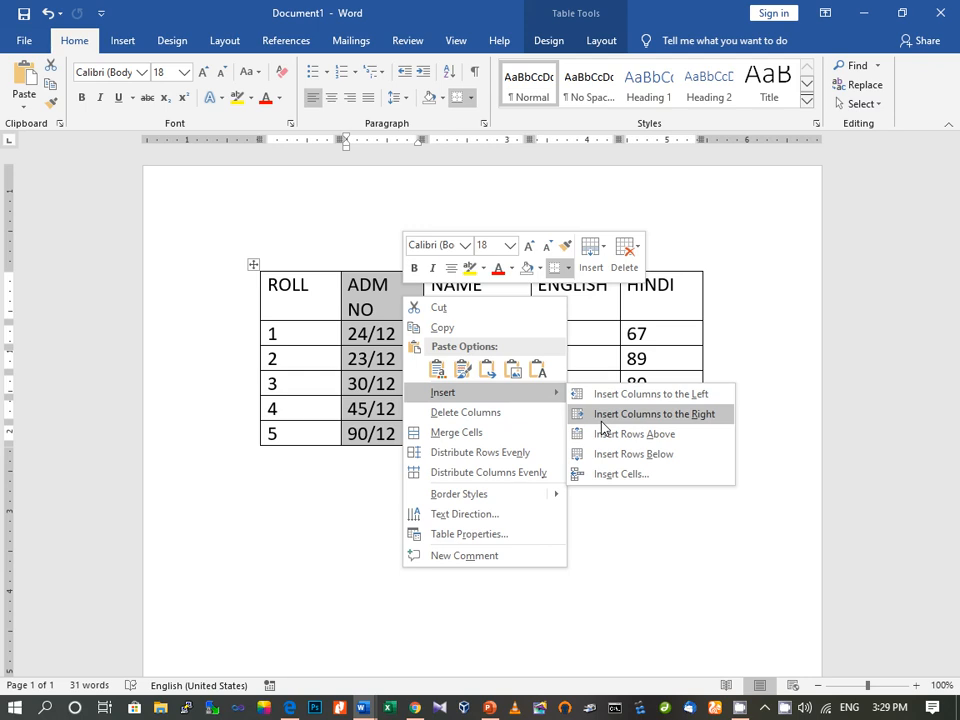
pyautogui.click(605, 414)
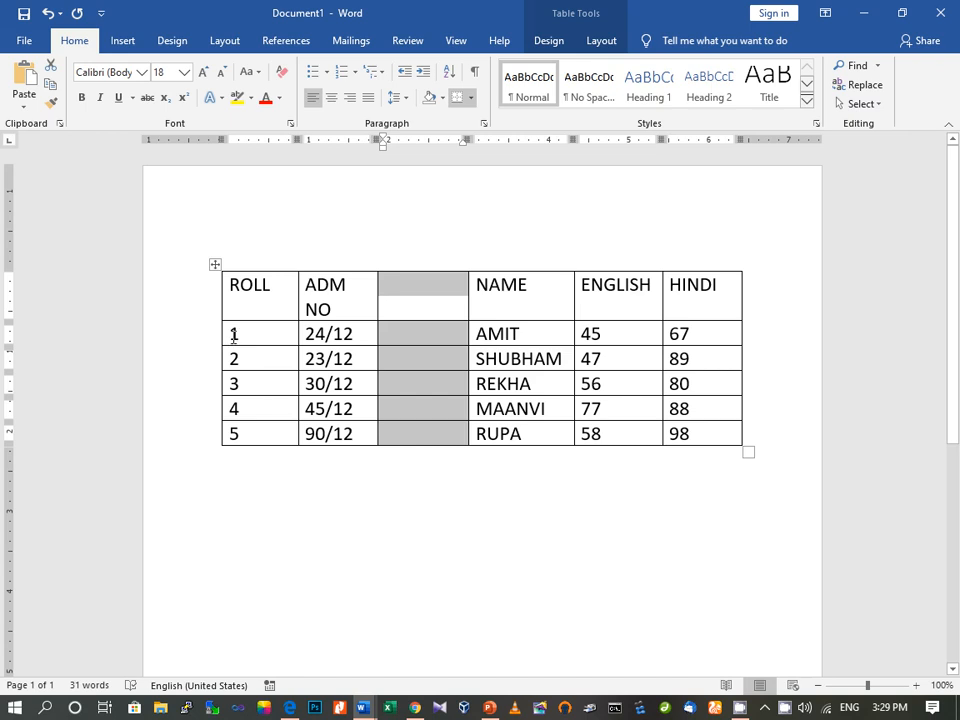
# Insert a blank row below the row for roll 5 in the table.
pyautogui.rightClick(234, 436)
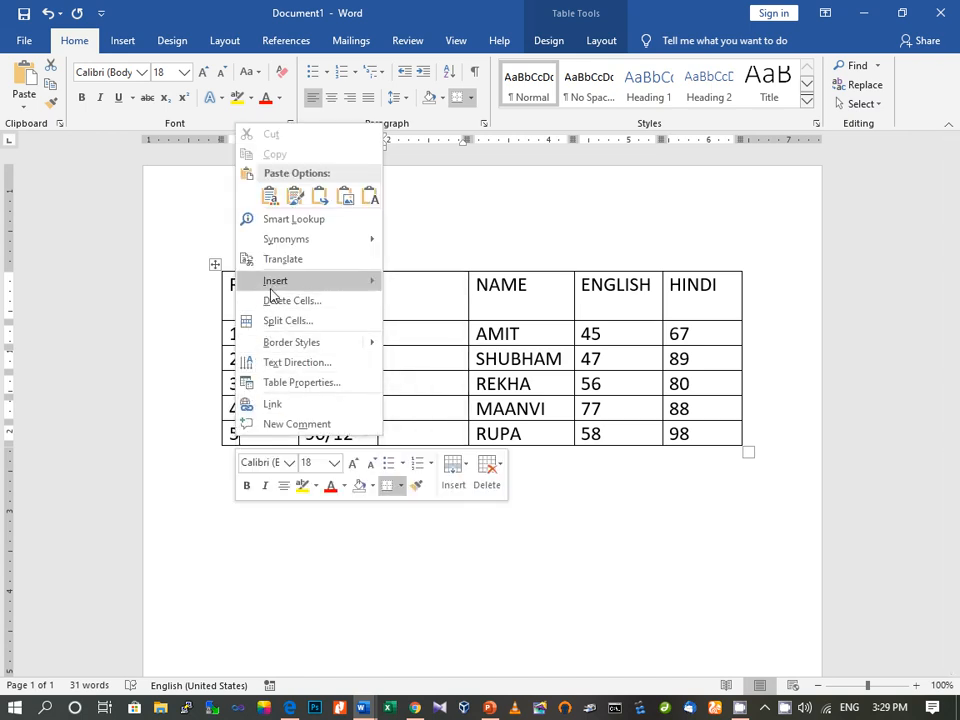
pyautogui.moveTo(275, 288)
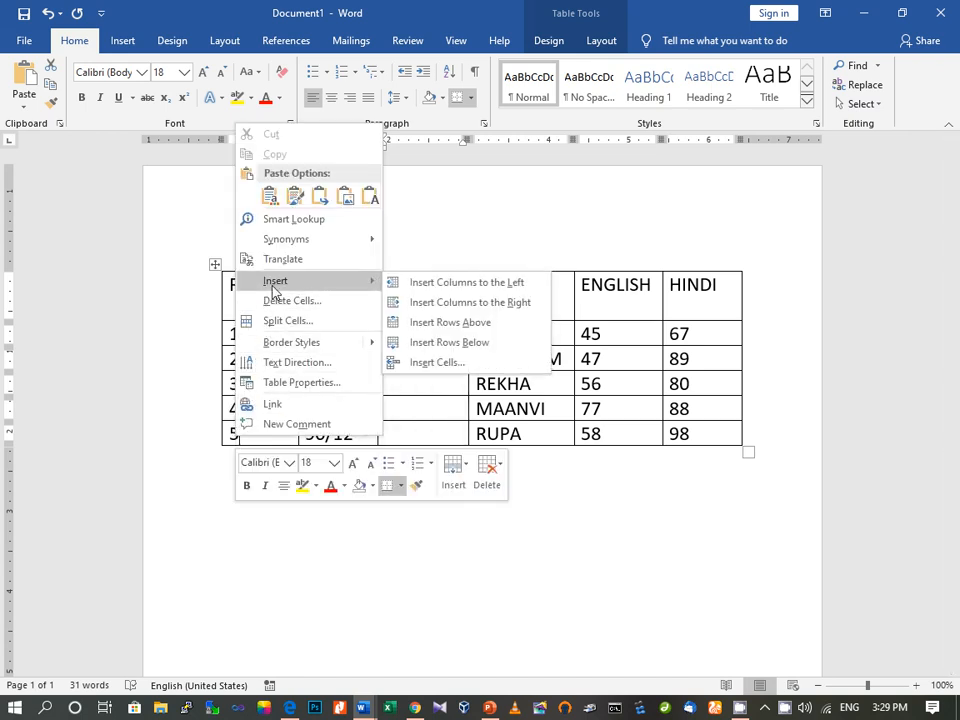
pyautogui.click(430, 343)
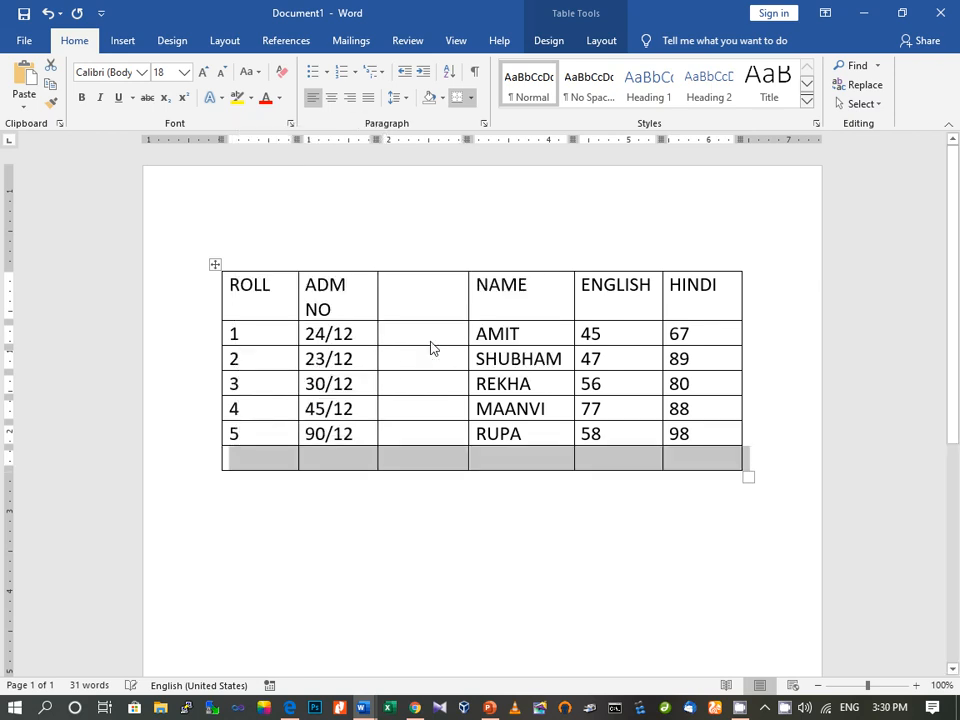
# Delete the empty last row of the table.
pyautogui.click(253, 461)
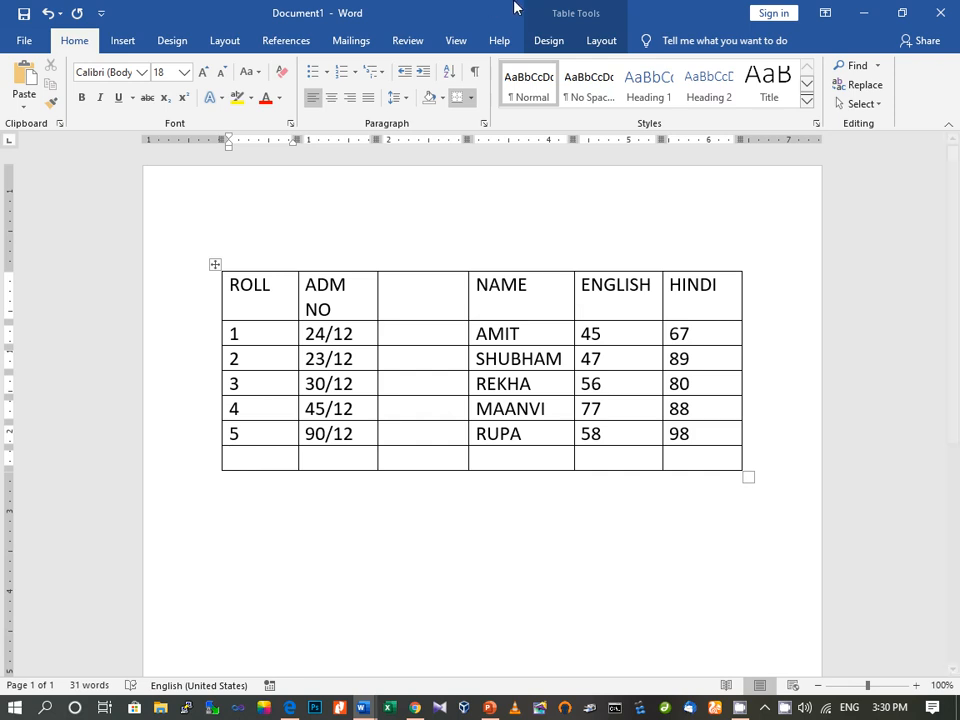
pyautogui.click(603, 41)
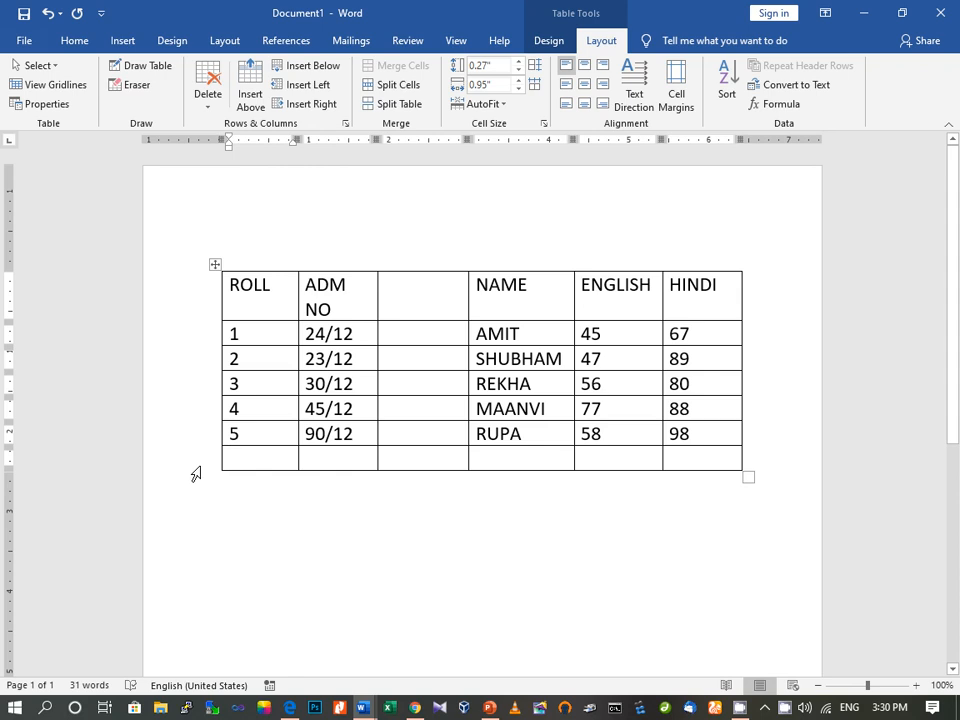
pyautogui.click(215, 90)
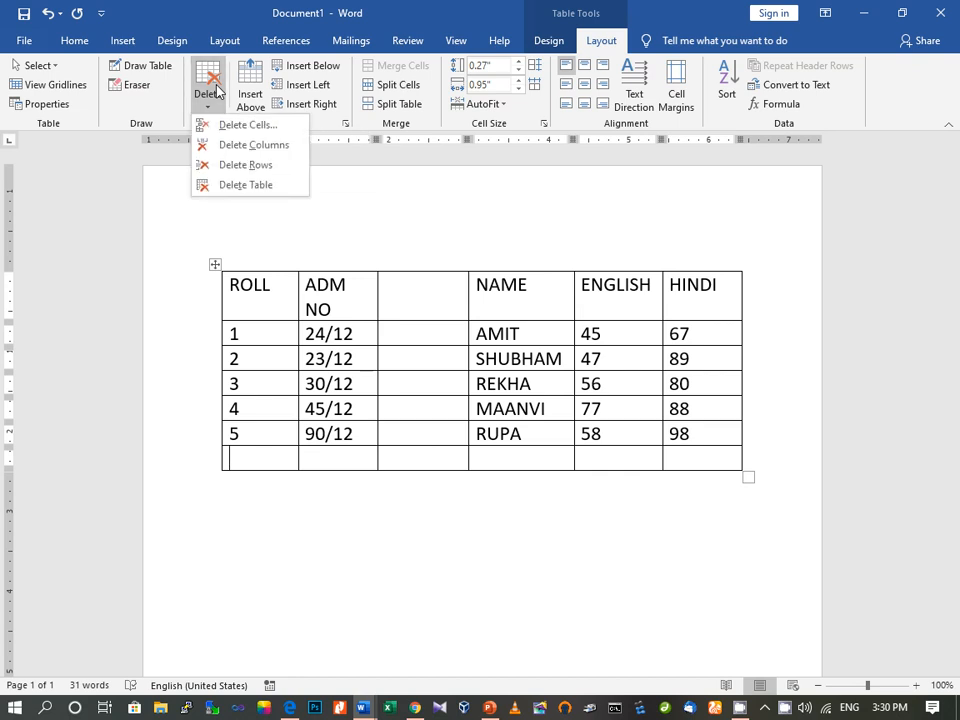
pyautogui.click(240, 172)
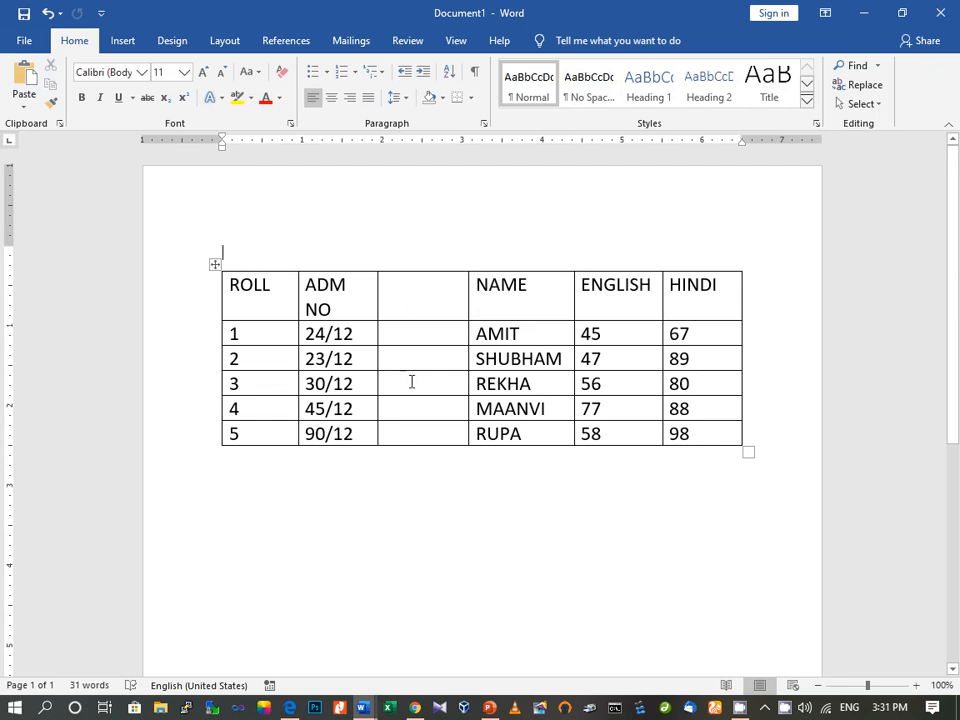
# Delete the empty column between ADM NO and NAME.
pyautogui.click(418, 306)
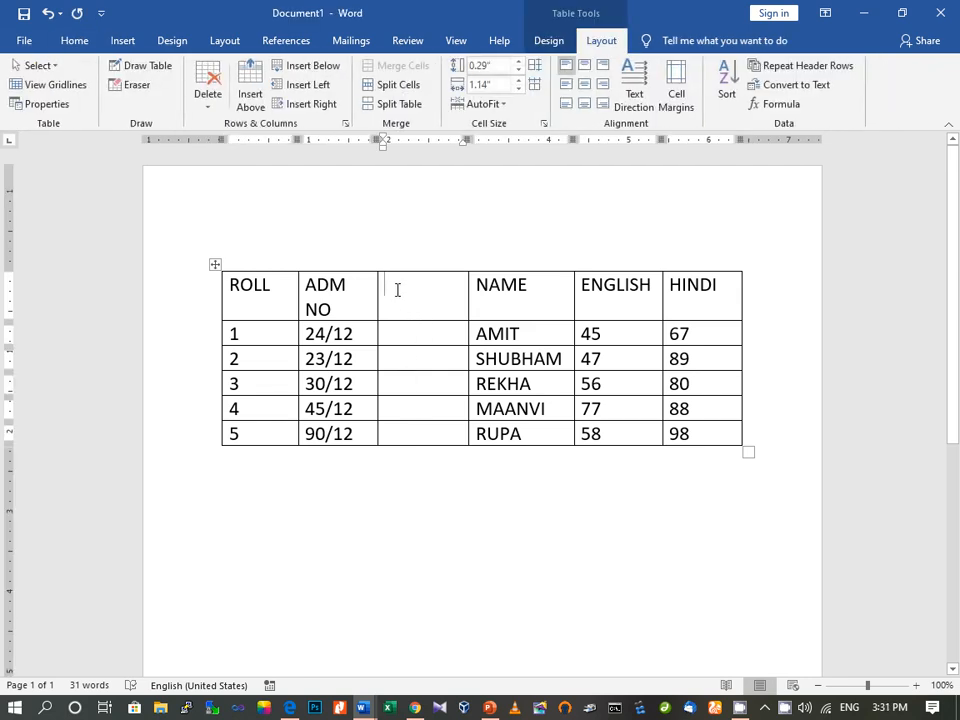
pyautogui.moveTo(409, 289); pyautogui.dragTo(432, 418)
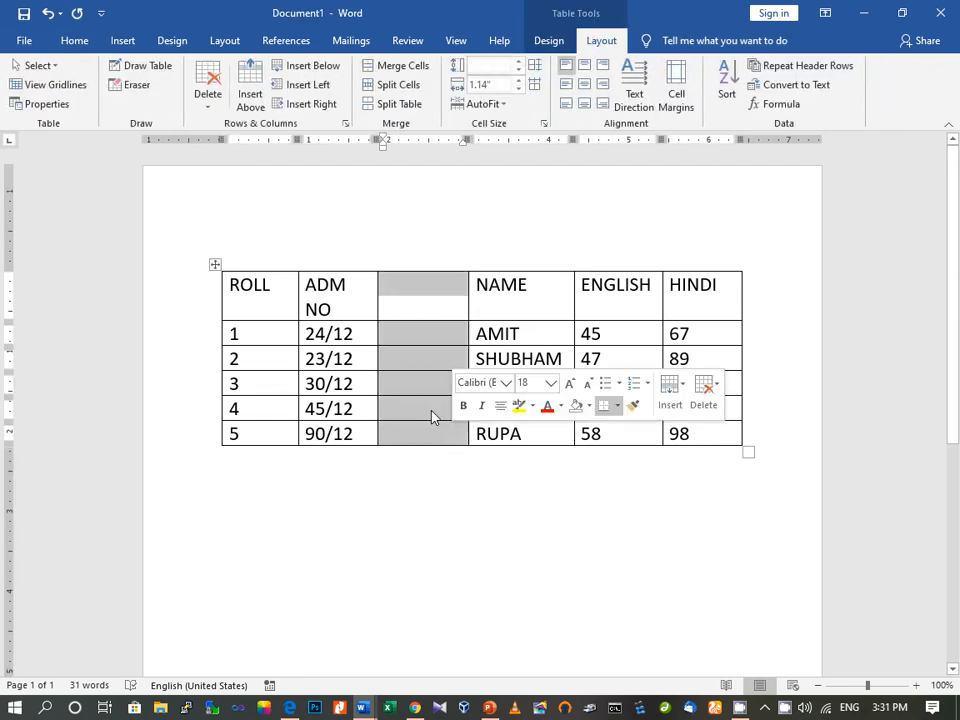
pyautogui.click(210, 99)
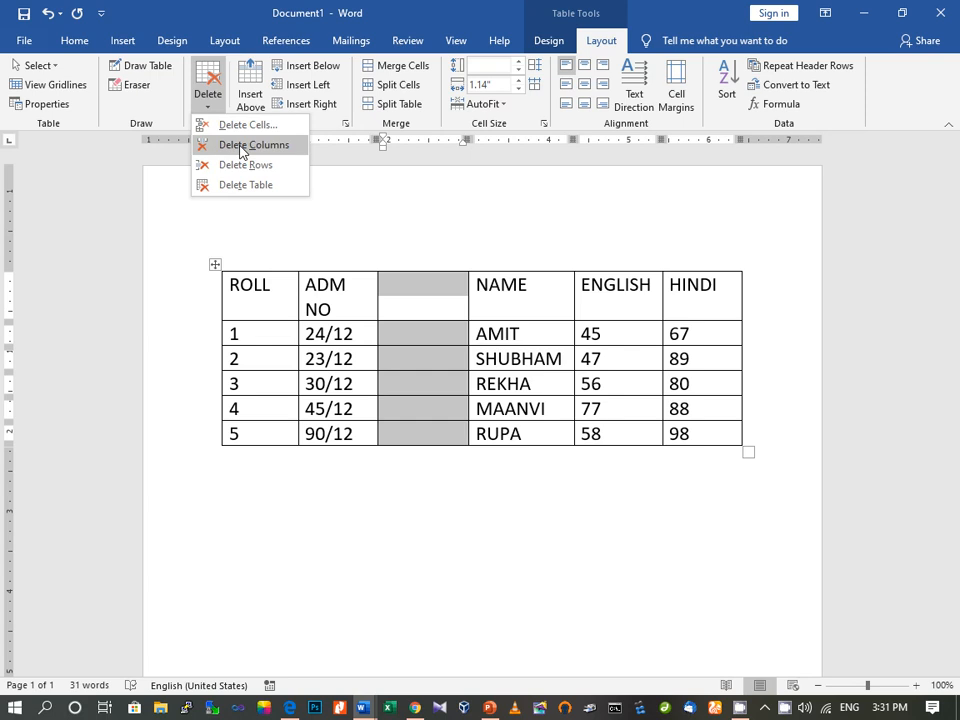
pyautogui.click(241, 147)
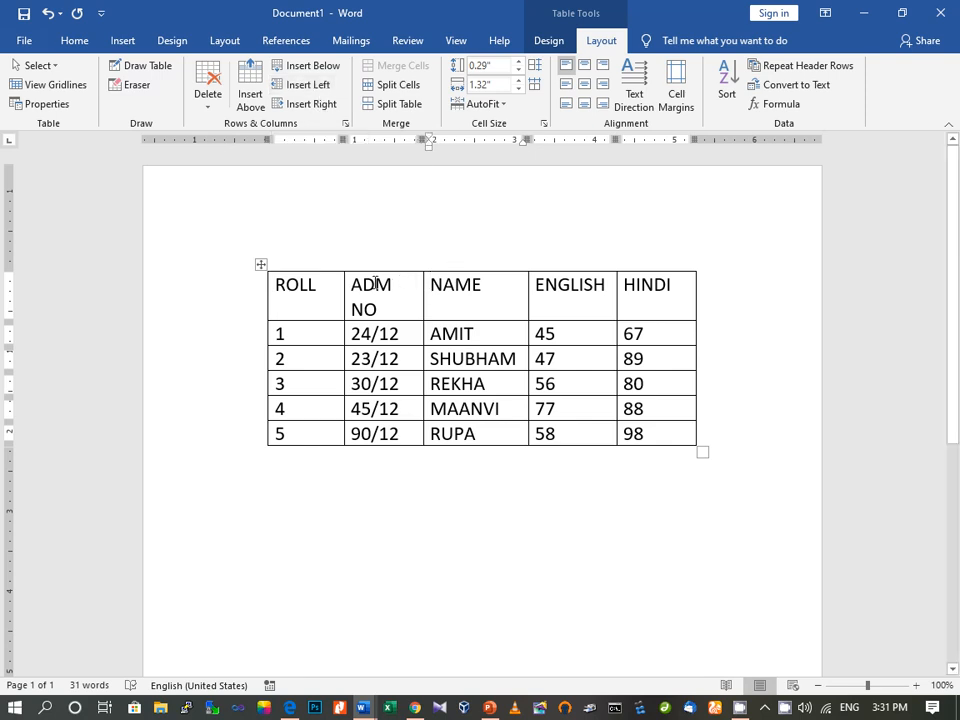
# Insert a new blank column between the ADM NO and NAME columns.
pyautogui.moveTo(356, 283); pyautogui.dragTo(401, 444)
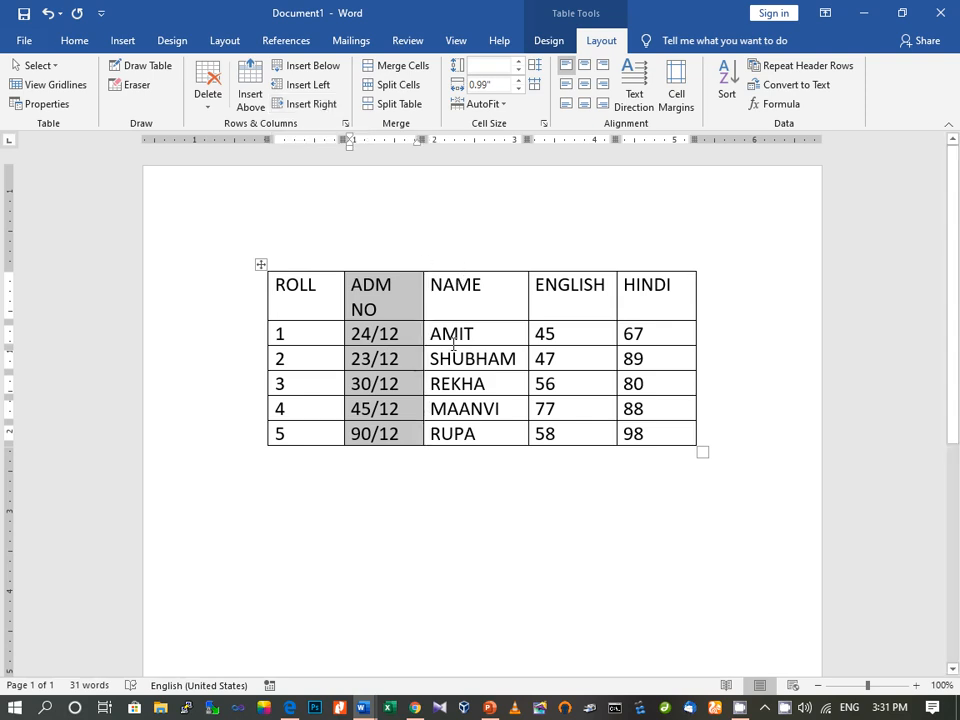
pyautogui.click(314, 112)
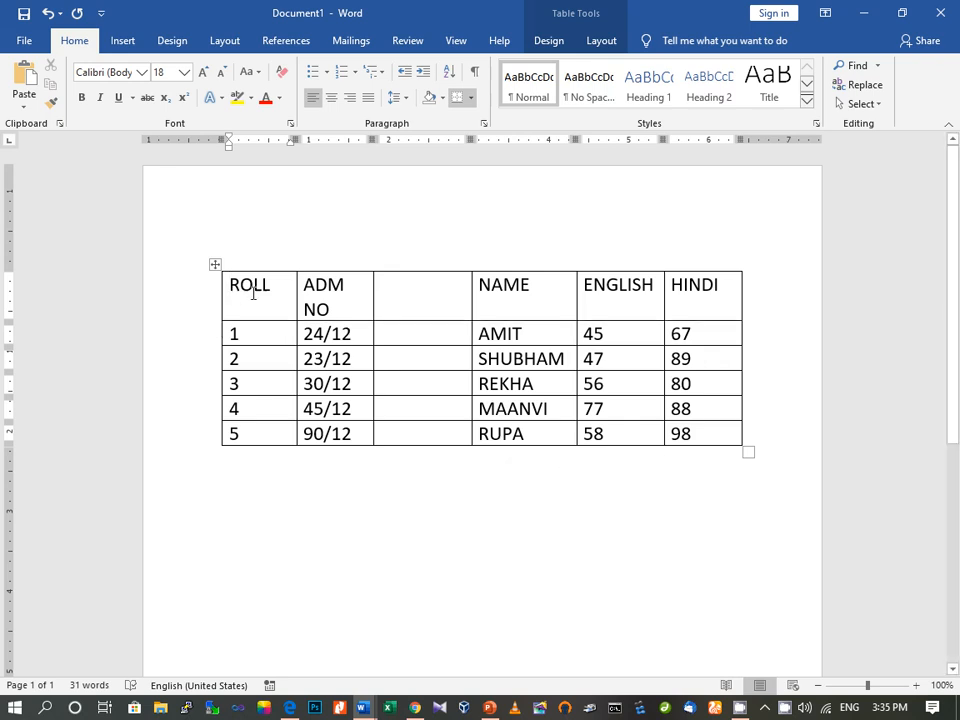
# Try an orange banded grid style with an unfilled header row and first column on the table, and undo it.
pyautogui.click(553, 41)
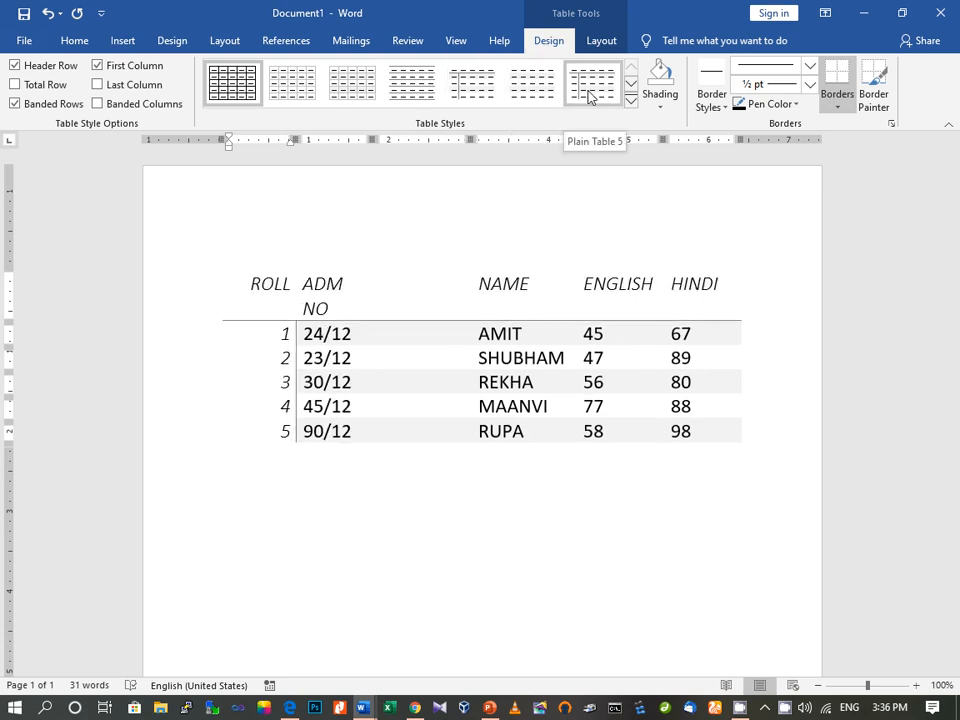
pyautogui.click(631, 103)
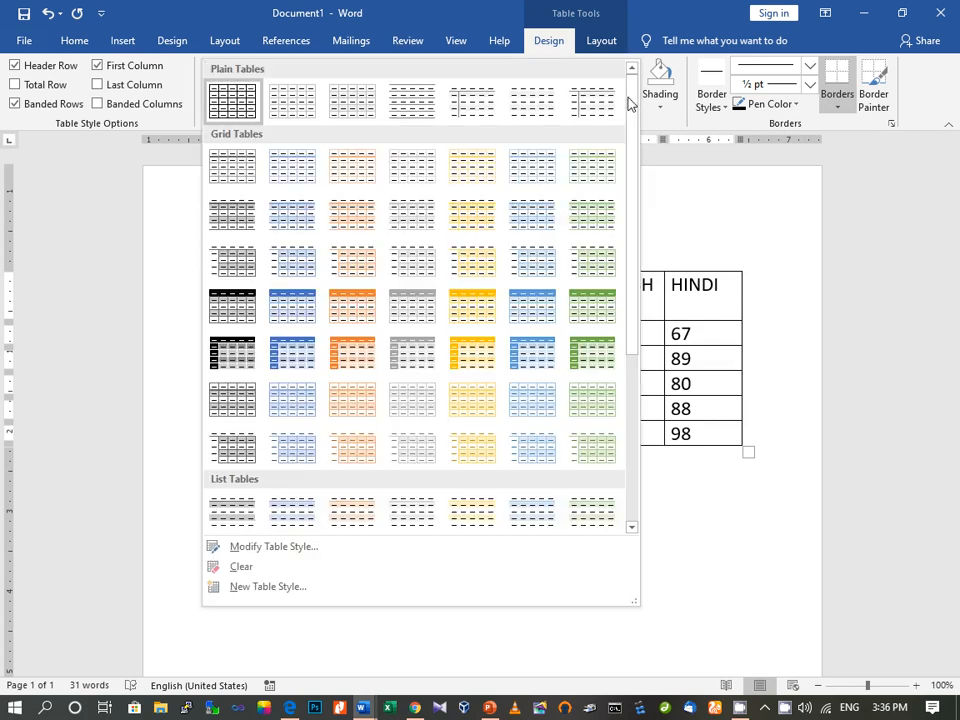
pyautogui.click(353, 260)
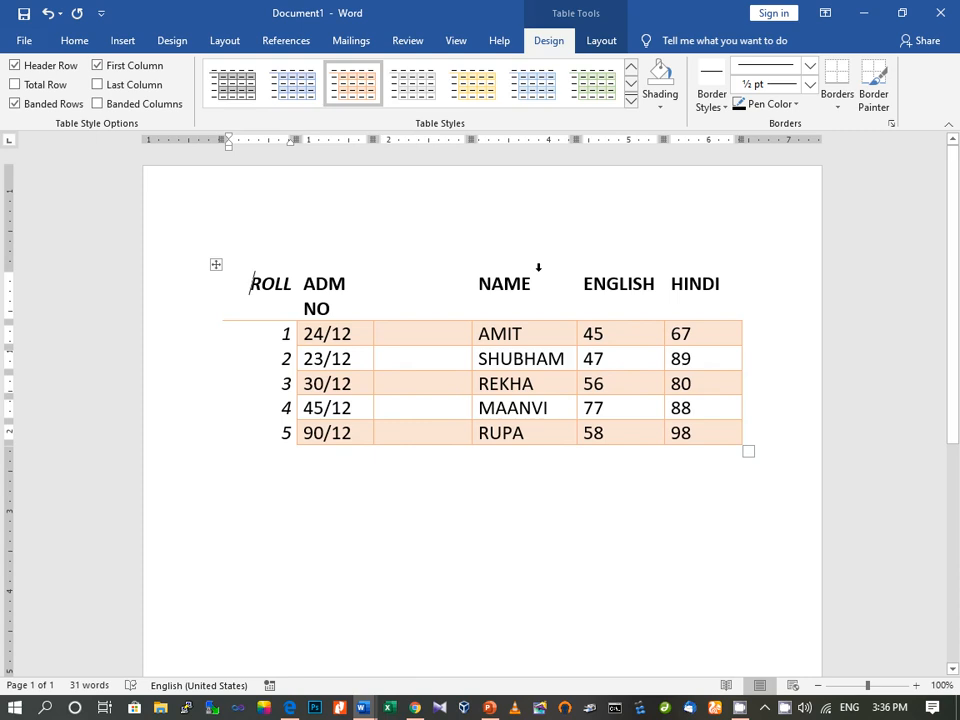
pyautogui.hotkey('ctrl', 'z')
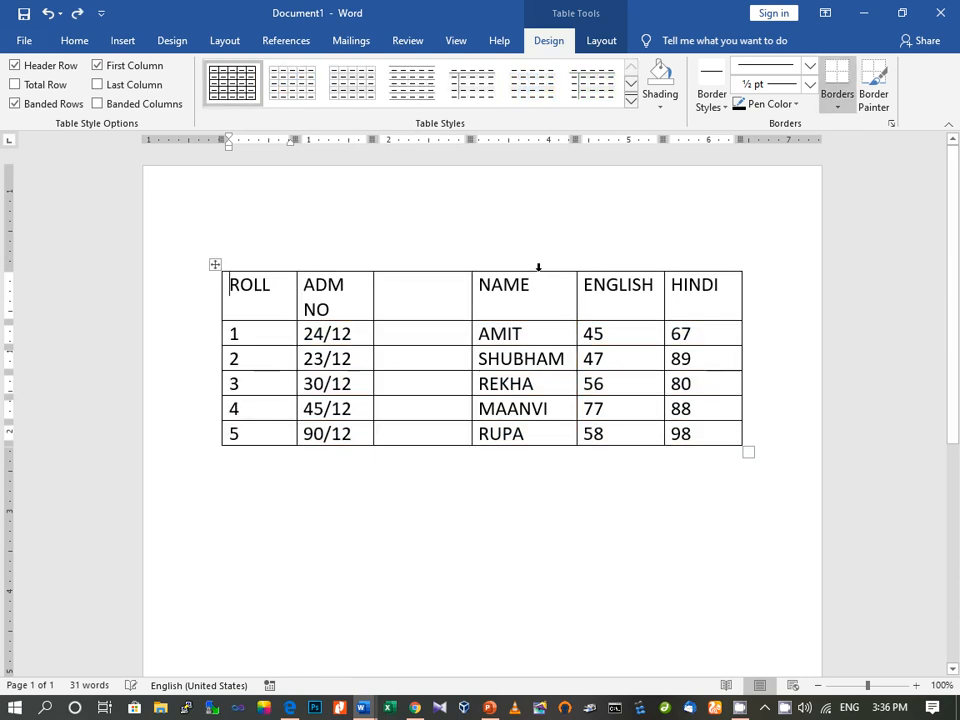
# Try the blue grid table style with a solid-filled header row and first column, and preview further table styles.
pyautogui.click(632, 101)
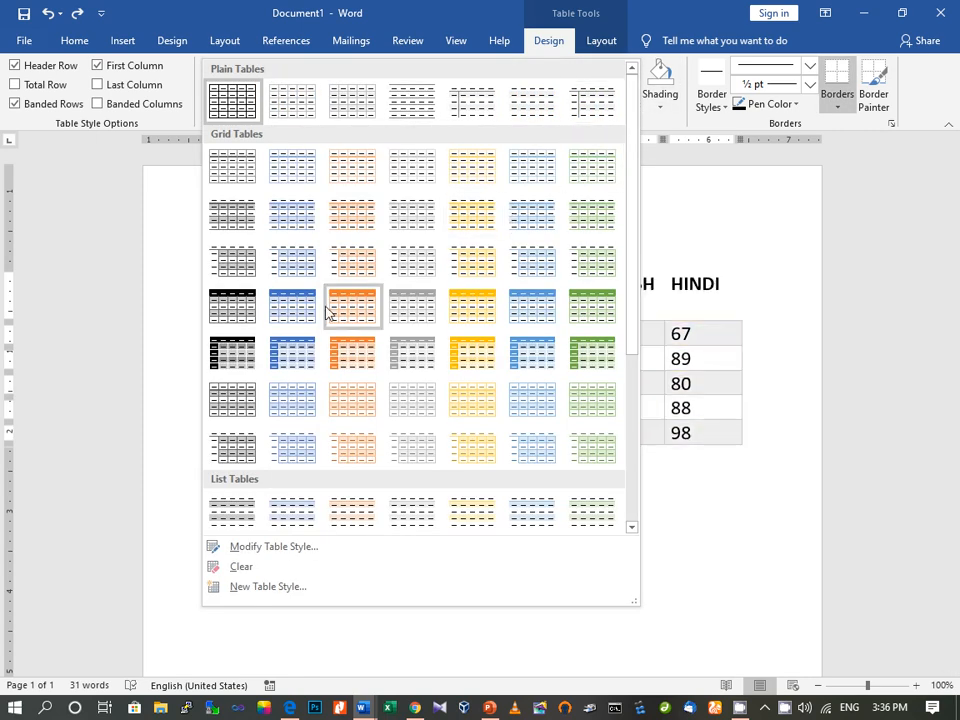
pyautogui.click(283, 349)
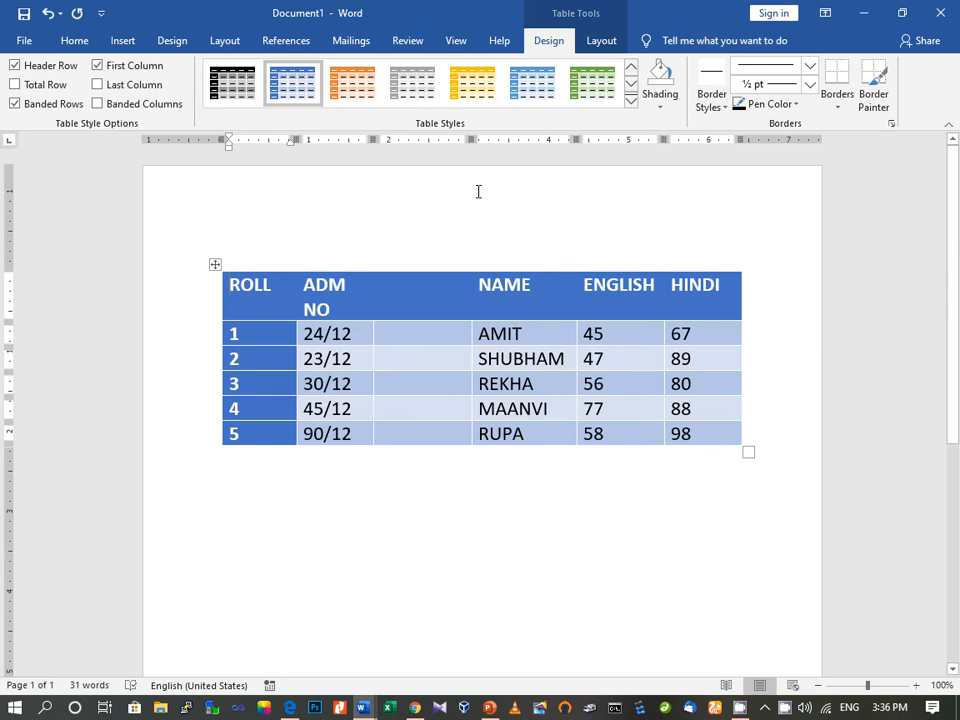
pyautogui.click(631, 103)
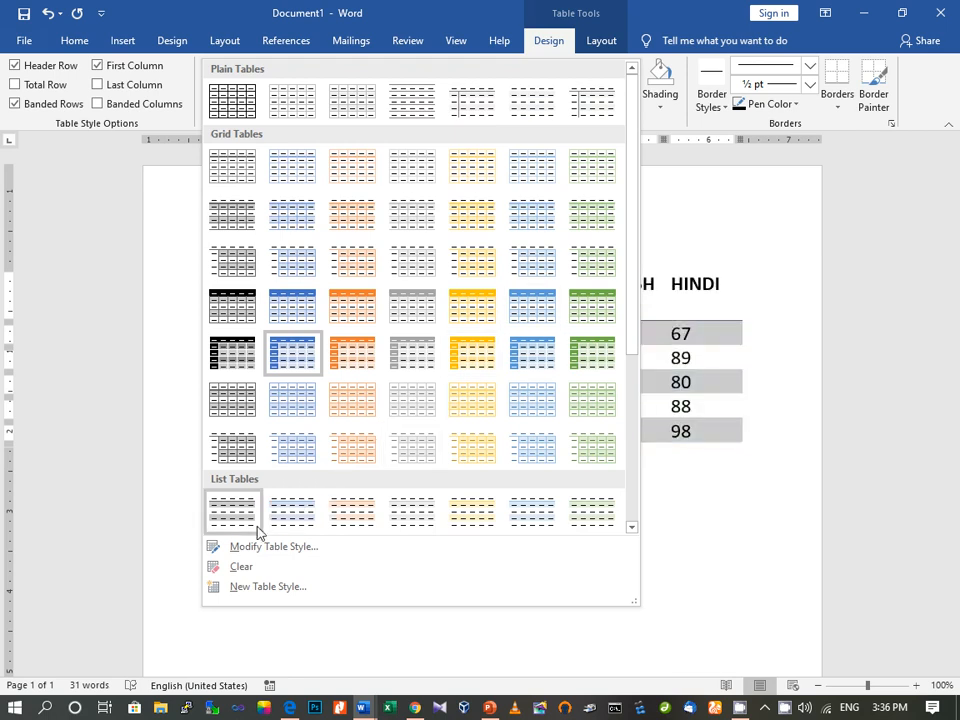
pyautogui.click(686, 232)
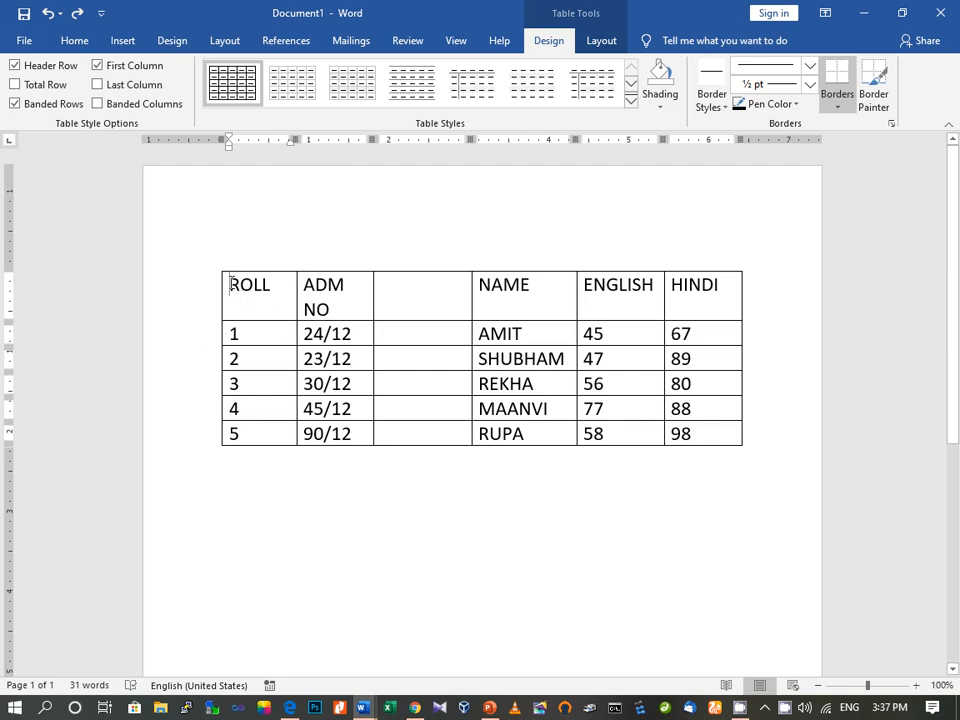
# Open the table properties for the whole header row and review its row and column size options.
pyautogui.moveTo(230, 280); pyautogui.dragTo(724, 315)
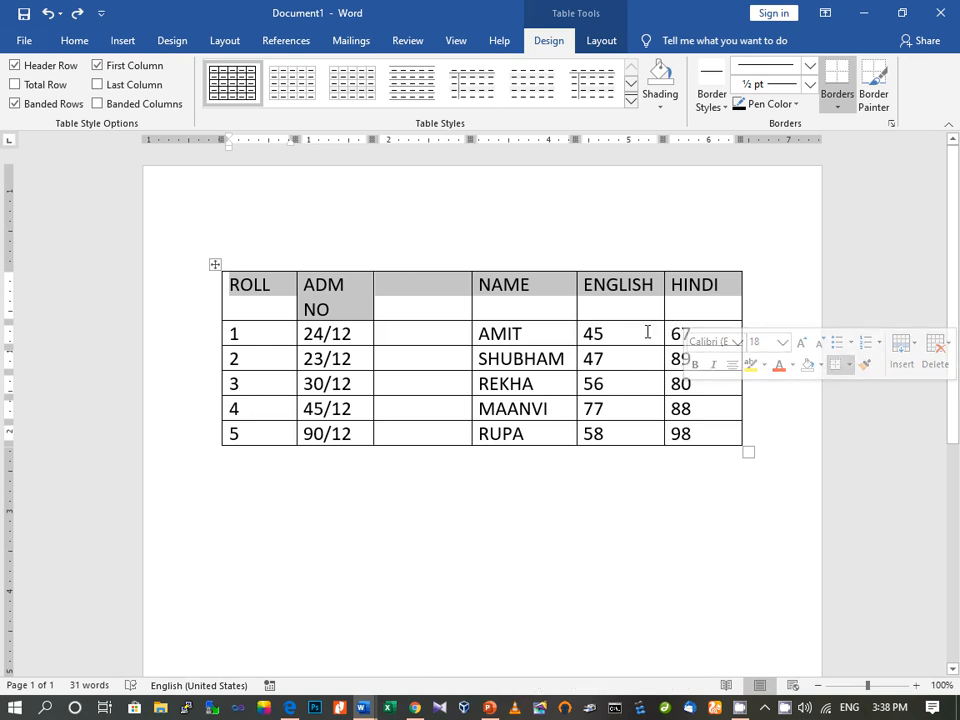
pyautogui.rightClick(271, 296)
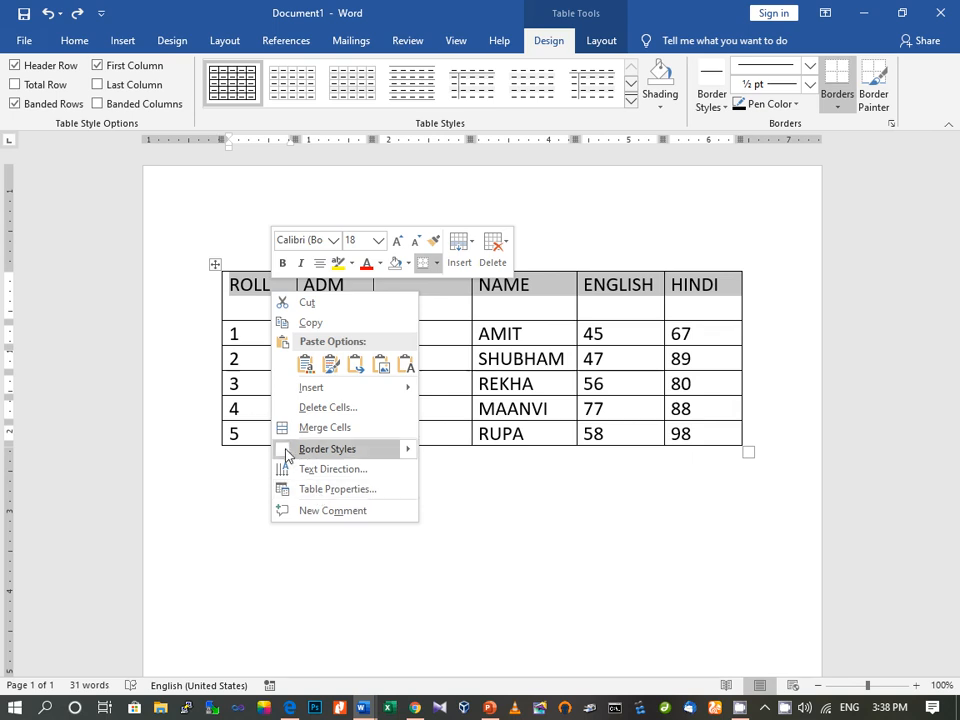
pyautogui.click(249, 299)
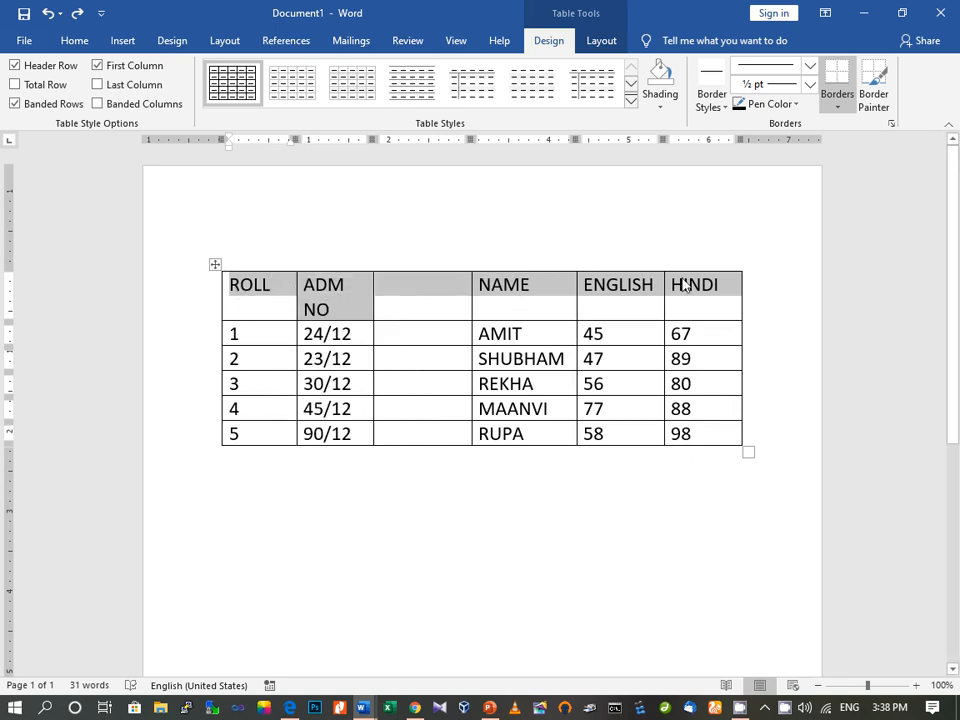
pyautogui.rightClick(254, 290)
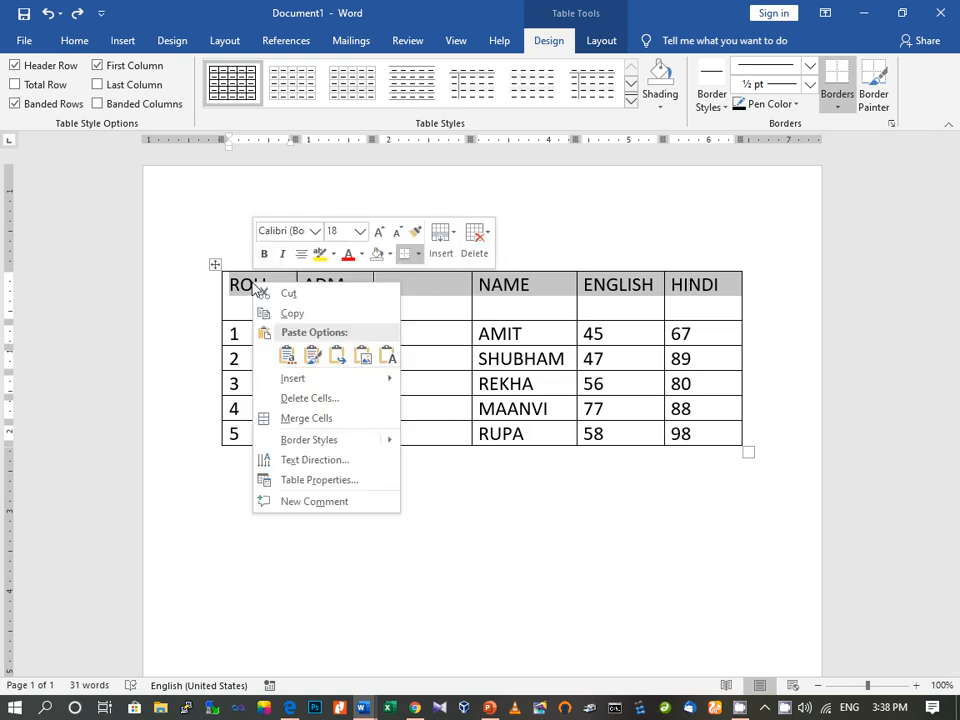
pyautogui.click(299, 481)
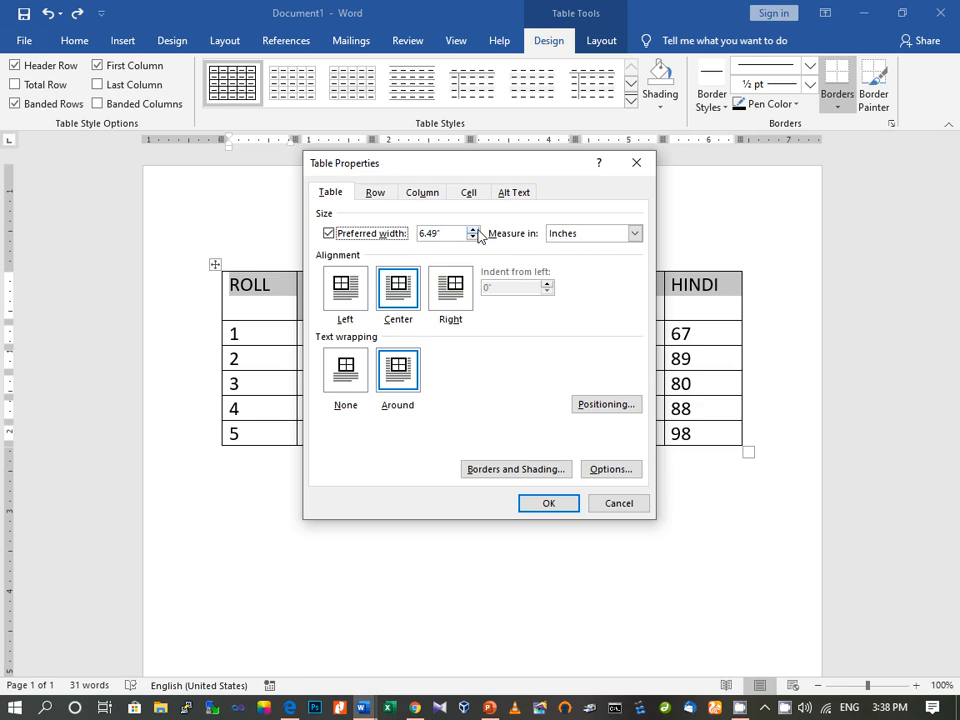
pyautogui.click(389, 199)
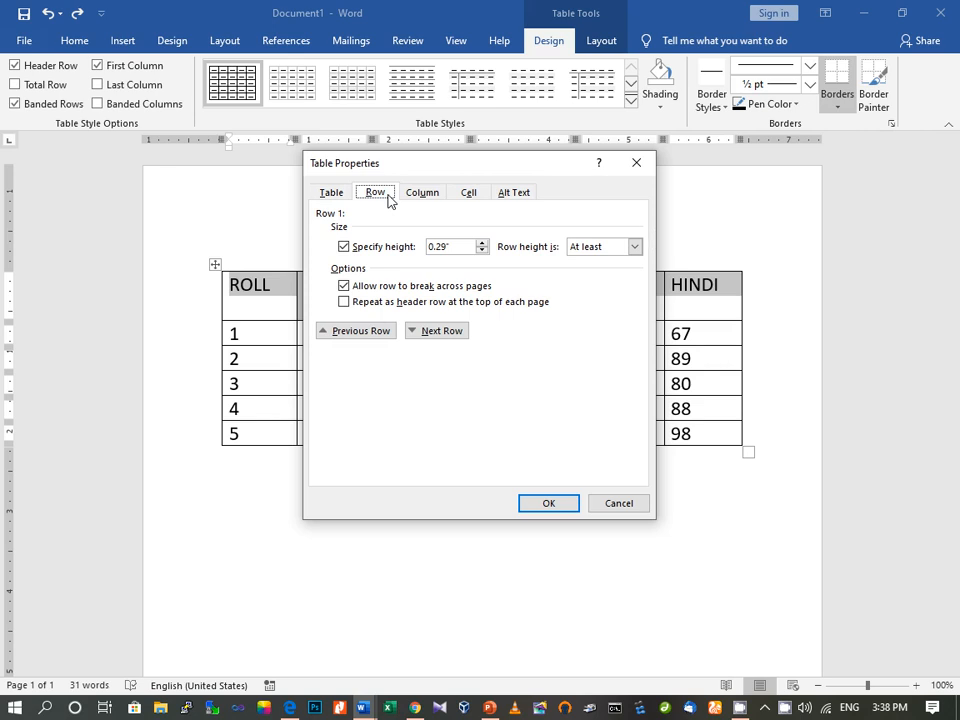
pyautogui.click(433, 200)
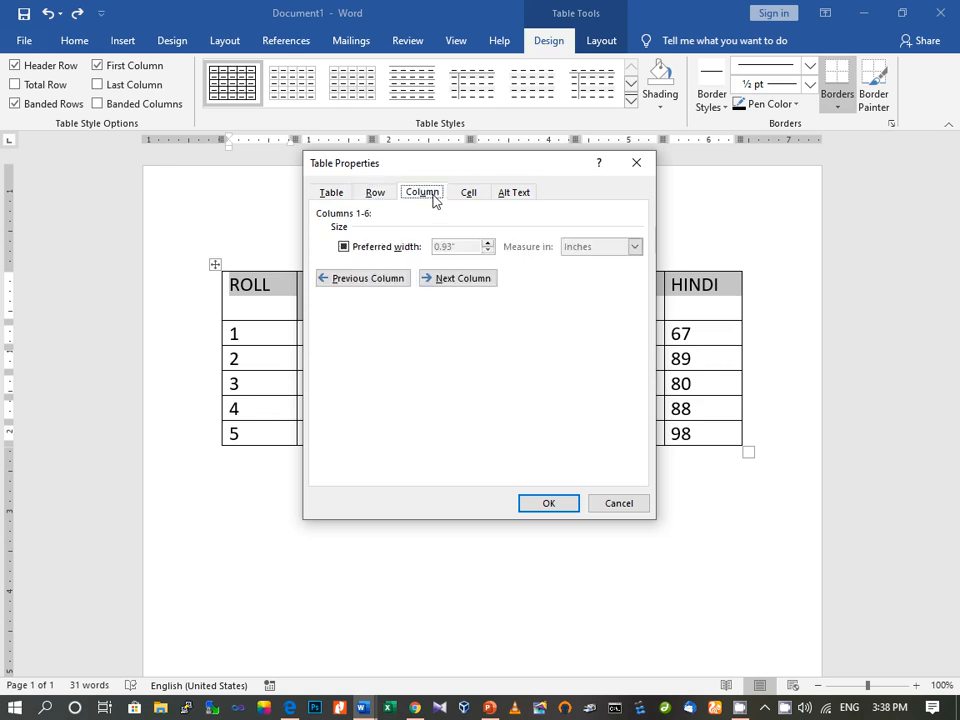
# Set the header row's height to at least 0.5 inches in the table properties.
pyautogui.click(370, 195)
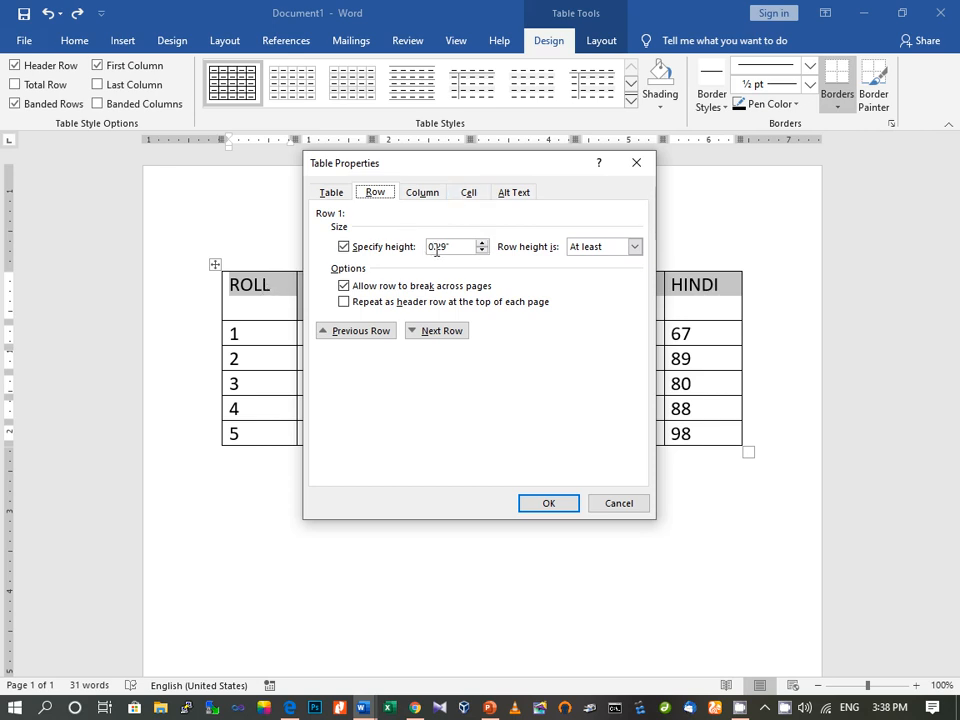
pyautogui.click(481, 242)
pyautogui.click(481, 242)
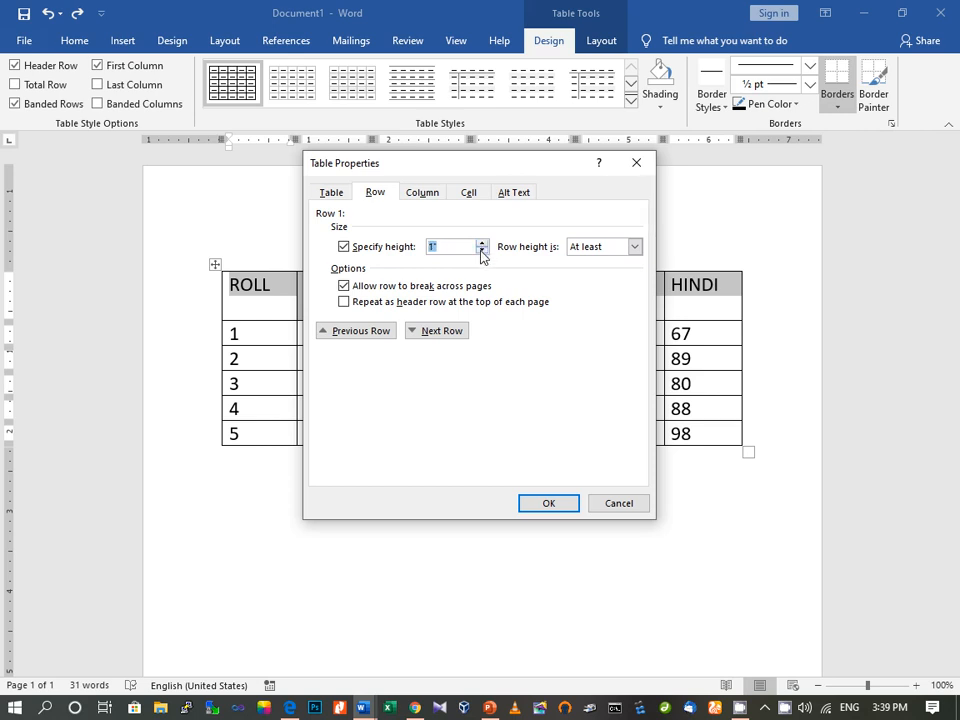
pyautogui.click(481, 253)
pyautogui.click(481, 253)
pyautogui.click(481, 253)
pyautogui.click(481, 253)
pyautogui.click(481, 253)
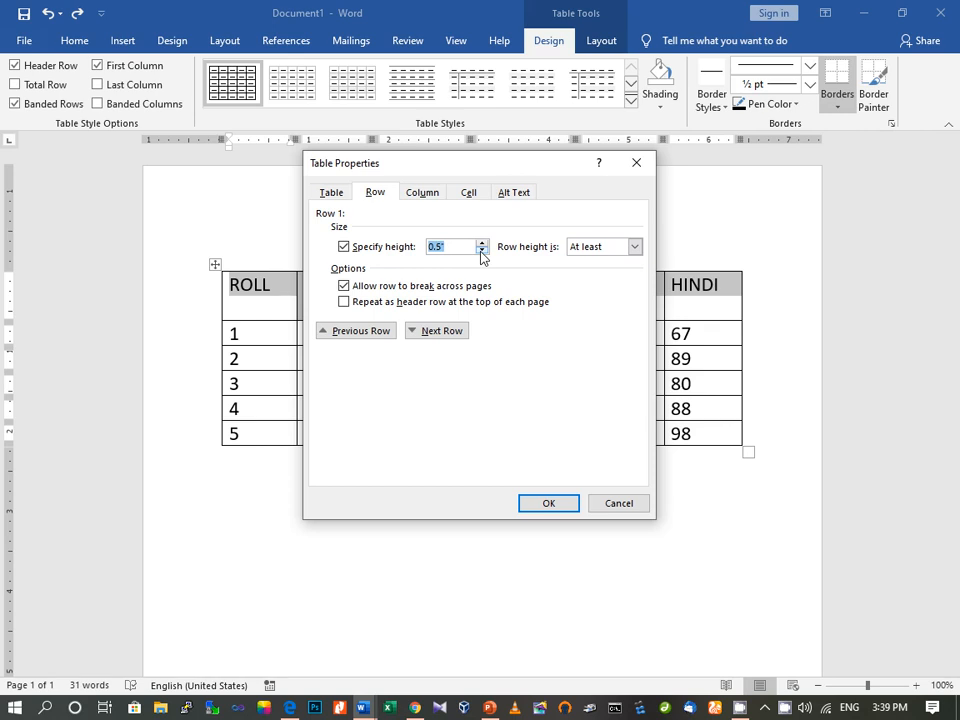
pyautogui.click(553, 507)
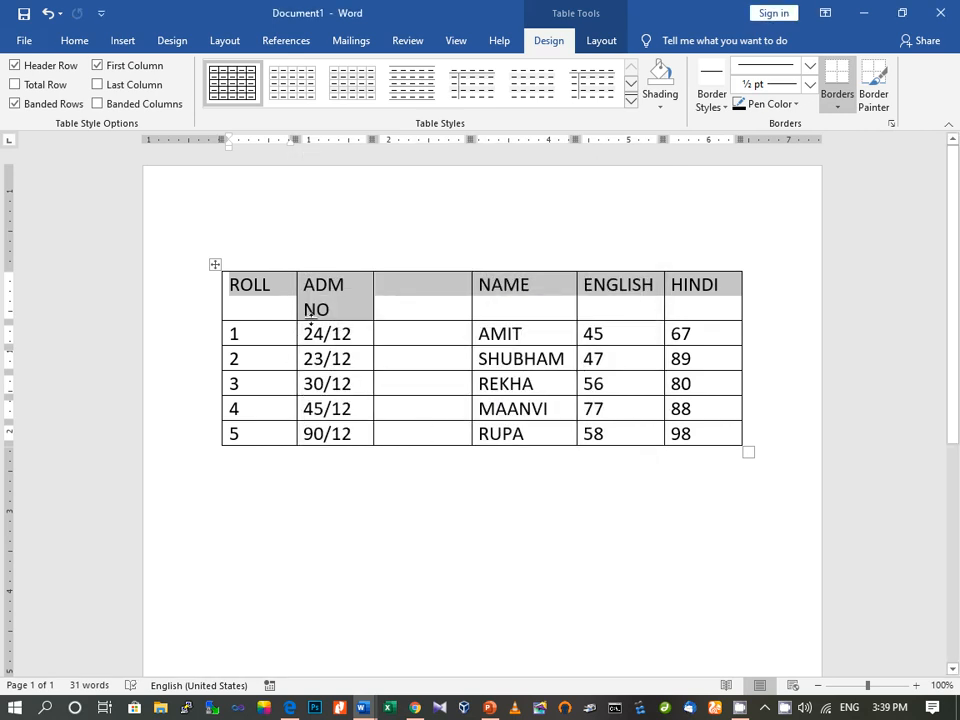
# Reopen the table properties for the header row and set its specified height to 1 inch.
pyautogui.rightClick(239, 290)
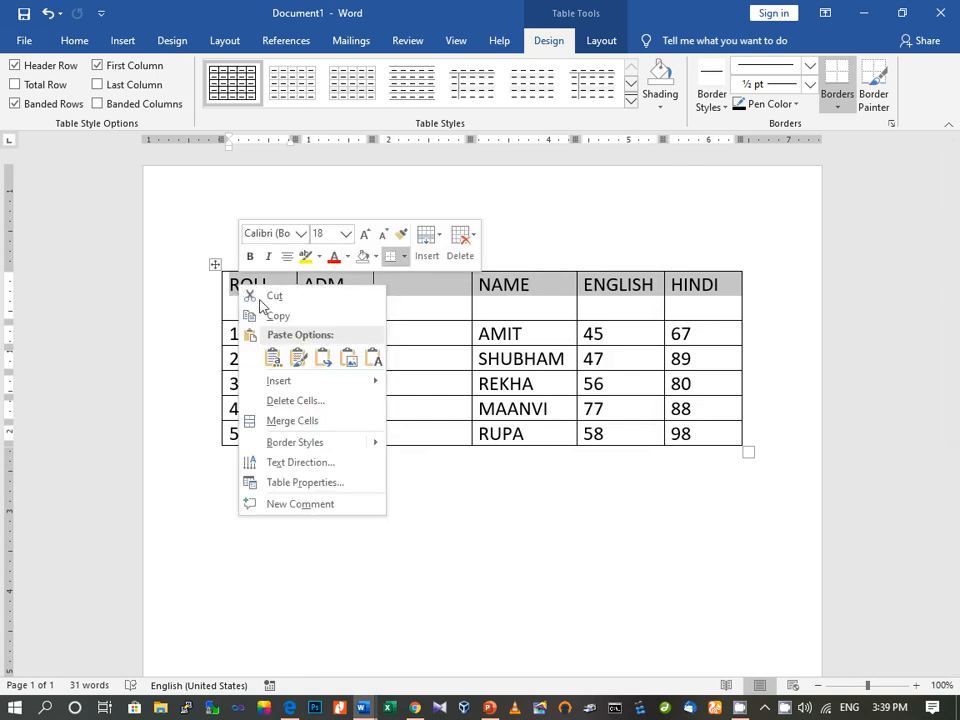
pyautogui.click(300, 483)
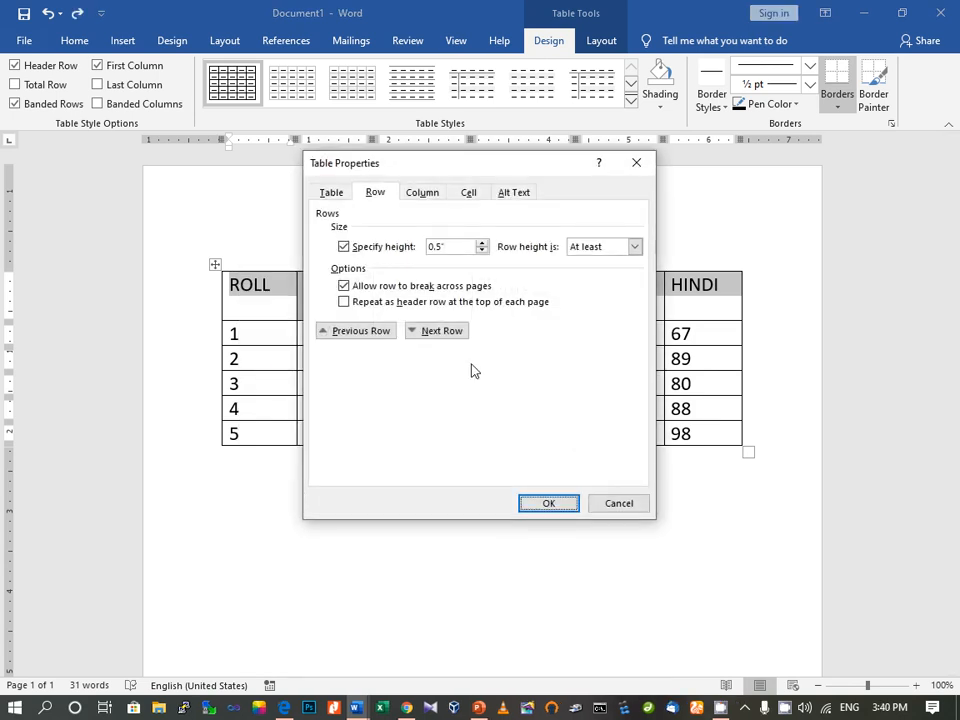
pyautogui.click(481, 243)
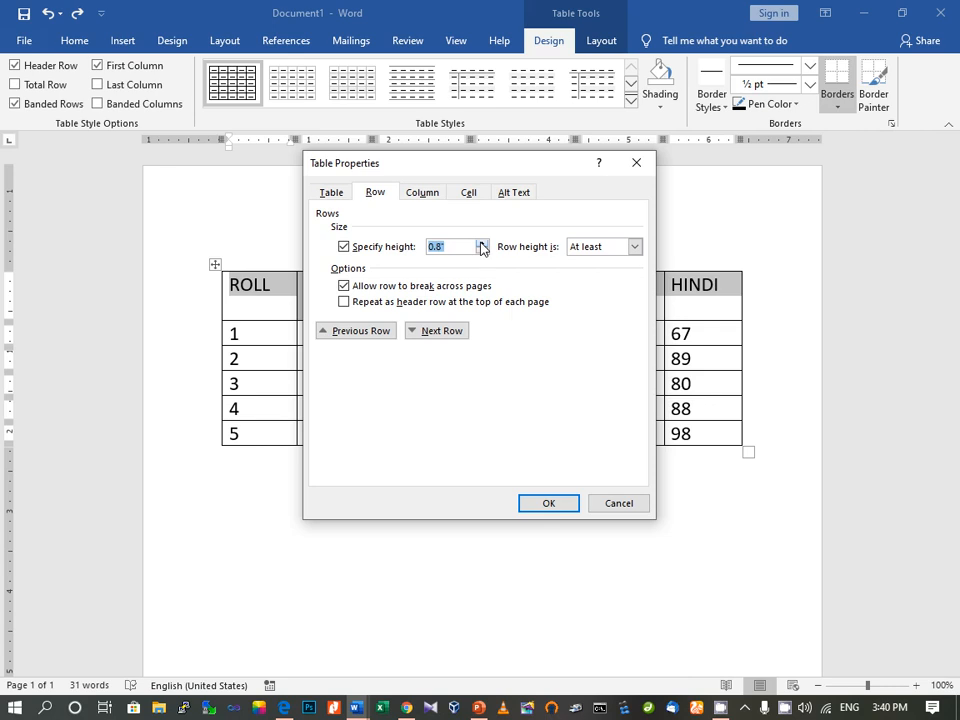
pyautogui.click(481, 243)
pyautogui.click(546, 504)
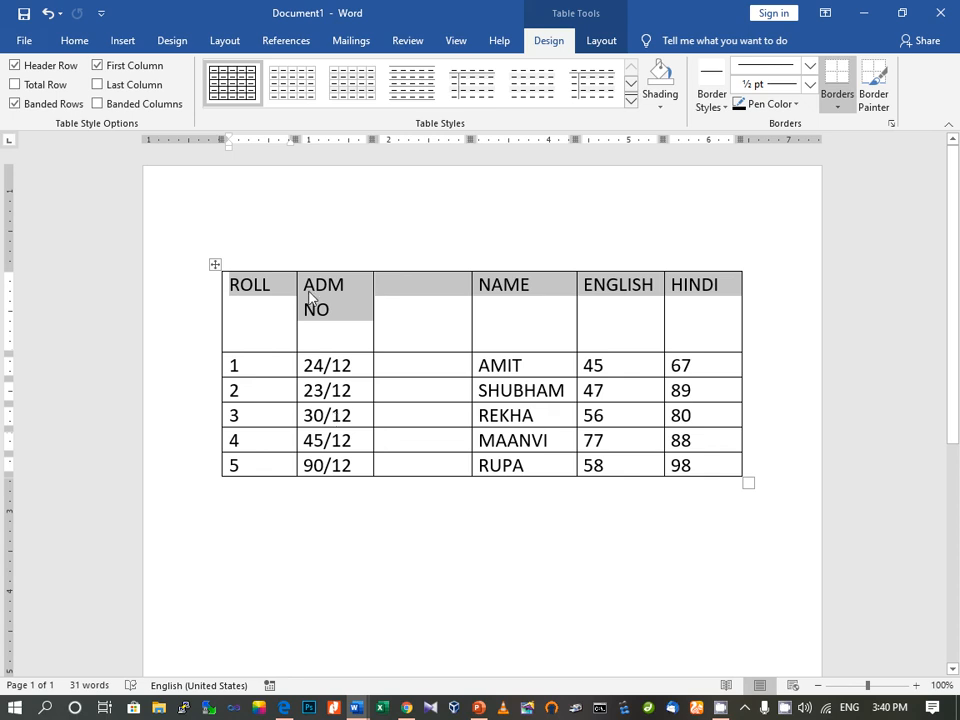
# Set the preferred width of the whole ADM NO column to 1.5 inches in the table properties.
pyautogui.moveTo(305, 283); pyautogui.dragTo(348, 478)
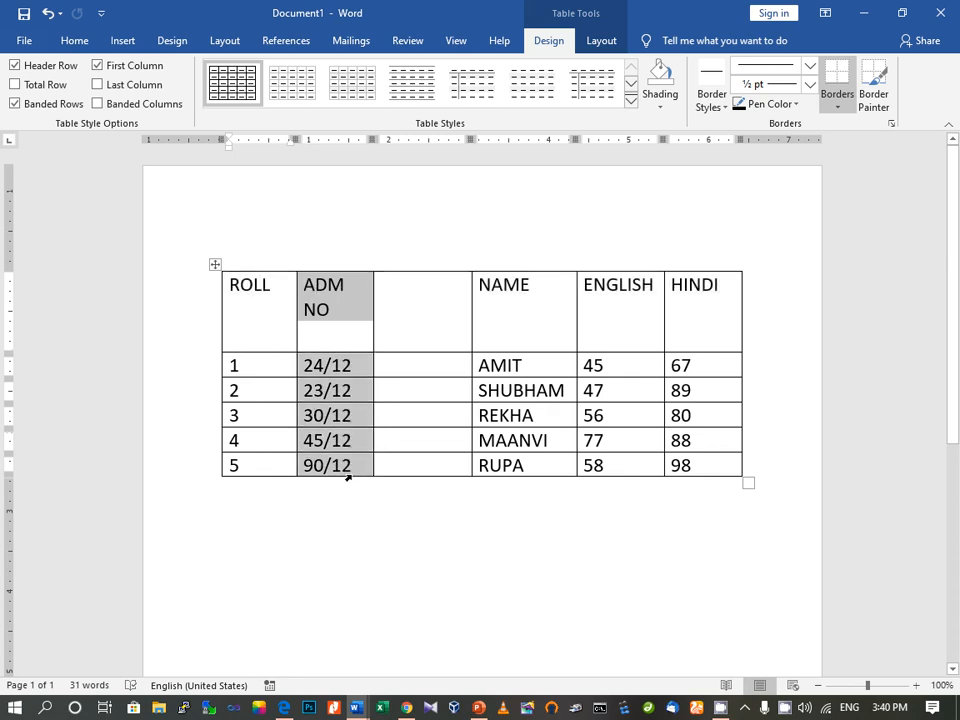
pyautogui.rightClick(337, 322)
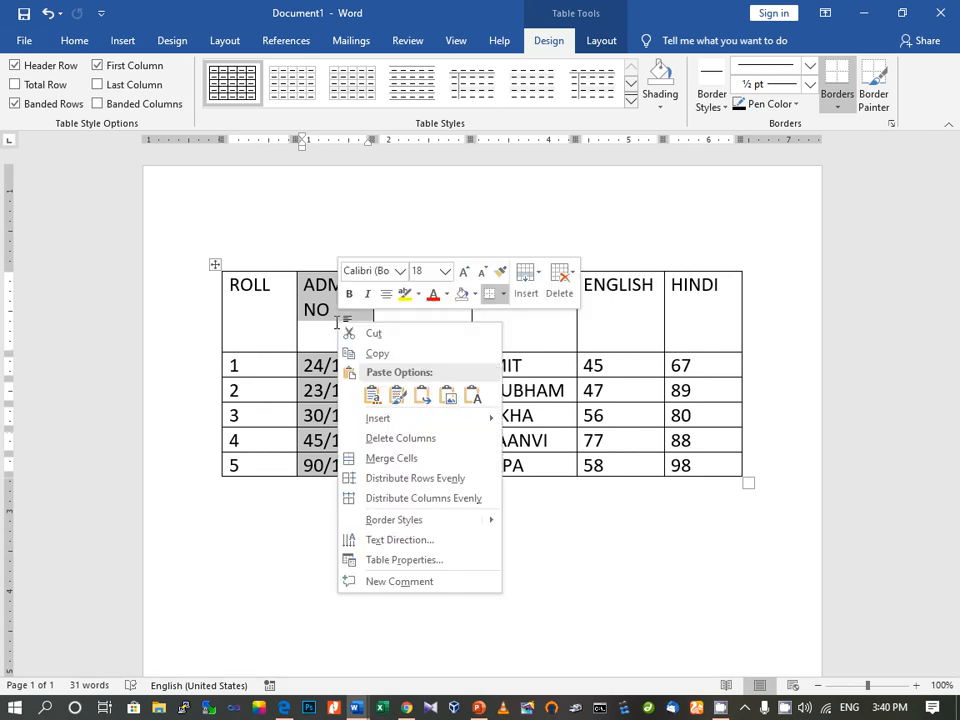
pyautogui.click(395, 561)
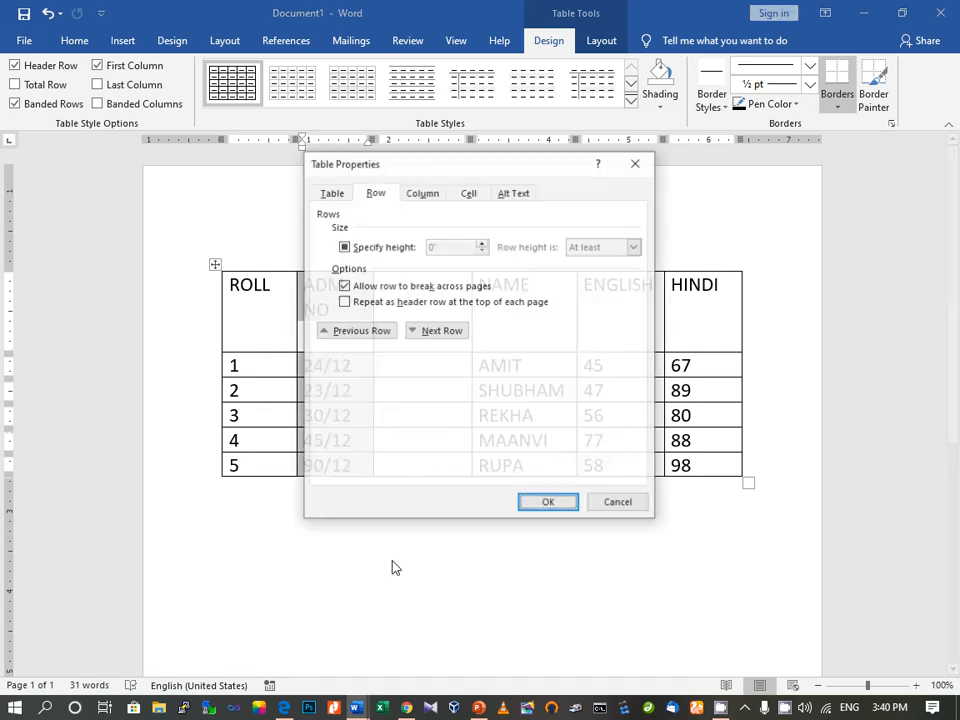
pyautogui.click(429, 195)
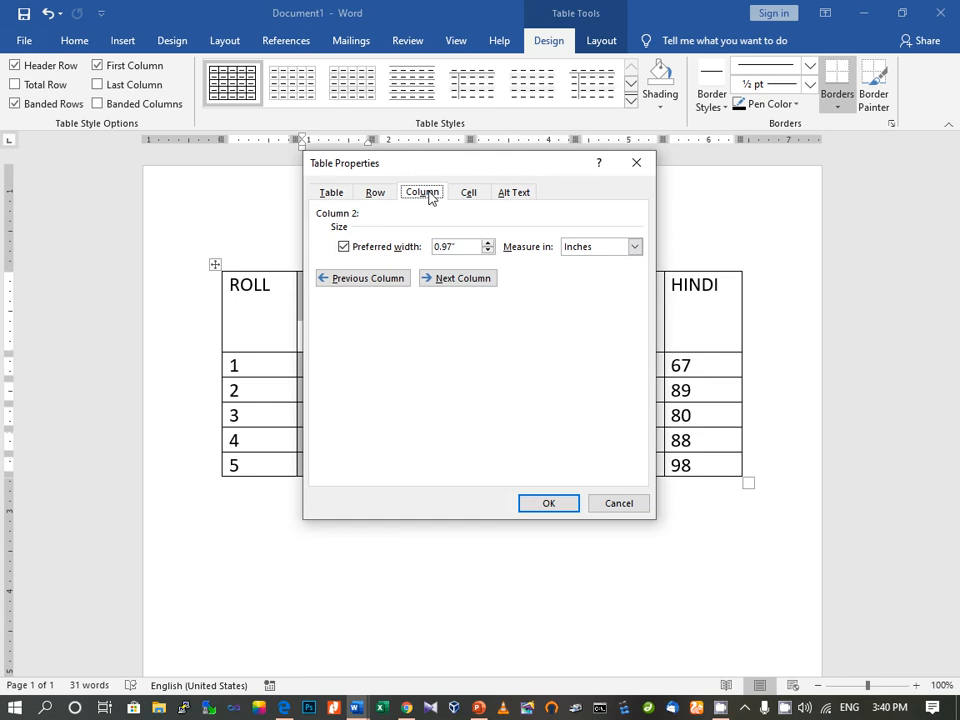
pyautogui.click(488, 244)
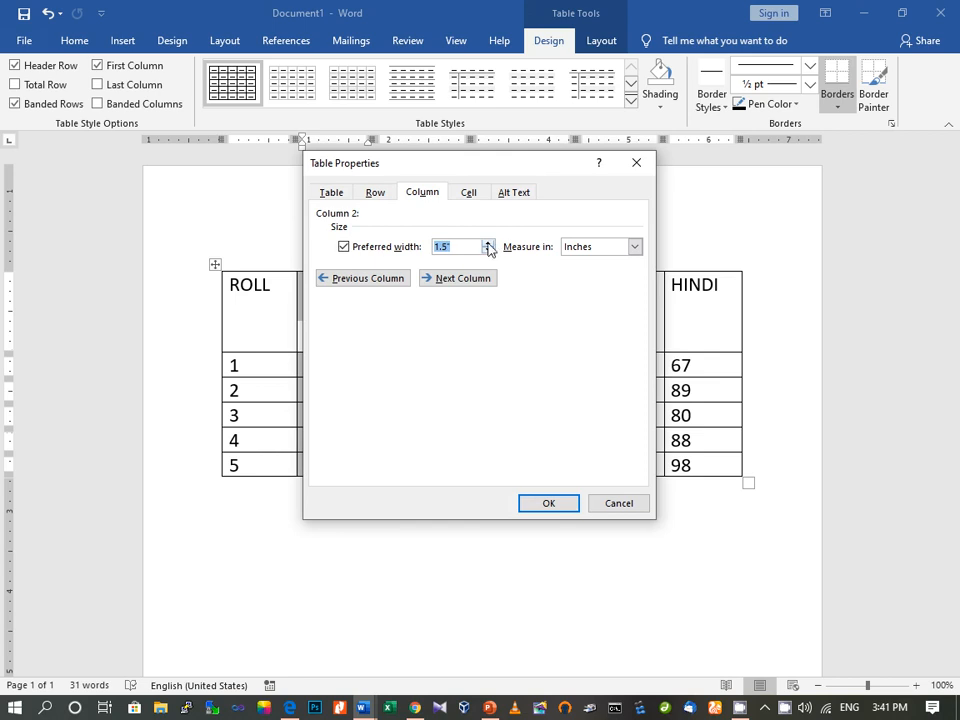
pyautogui.click(548, 505)
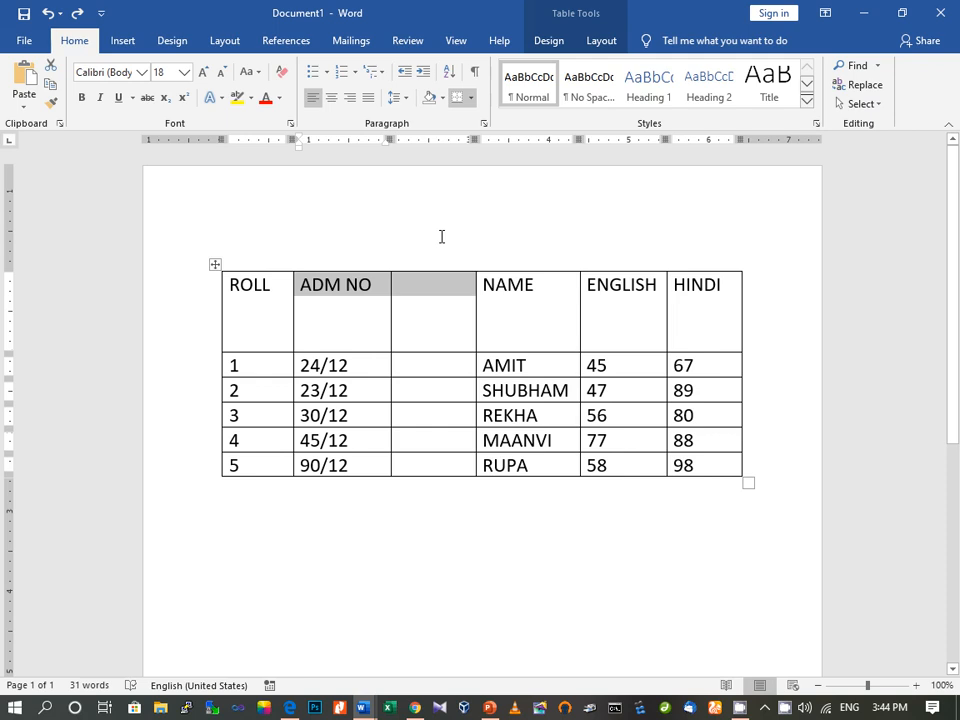
# Split the ADM NO header cell into 2 columns and 1 row, and enter YEAR in the new cell.
pyautogui.click(600, 41)
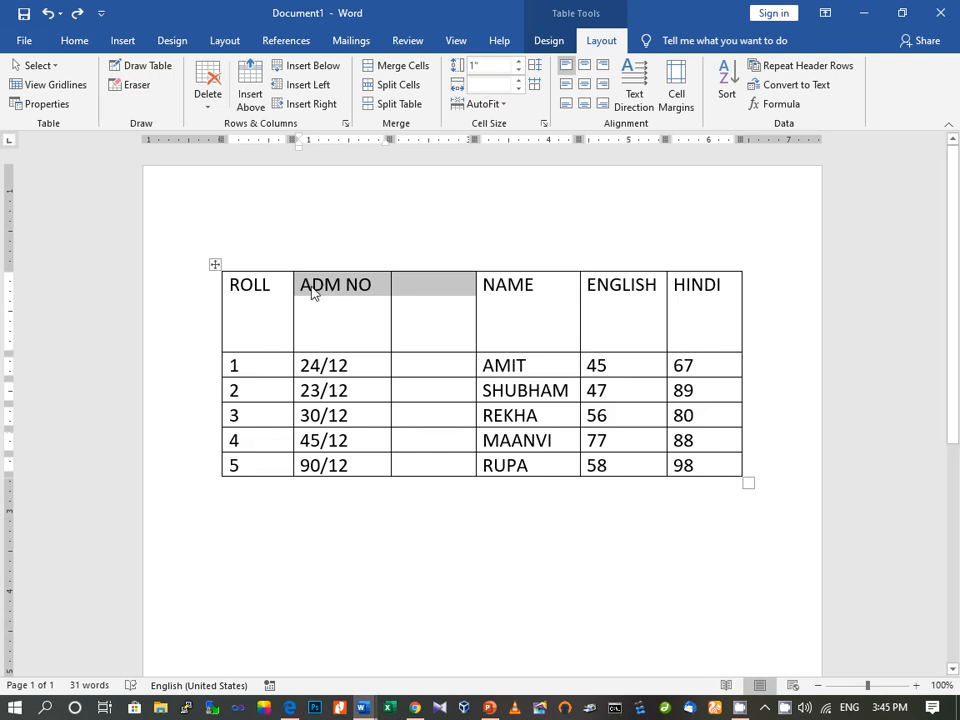
pyautogui.moveTo(306, 284); pyautogui.dragTo(373, 321)
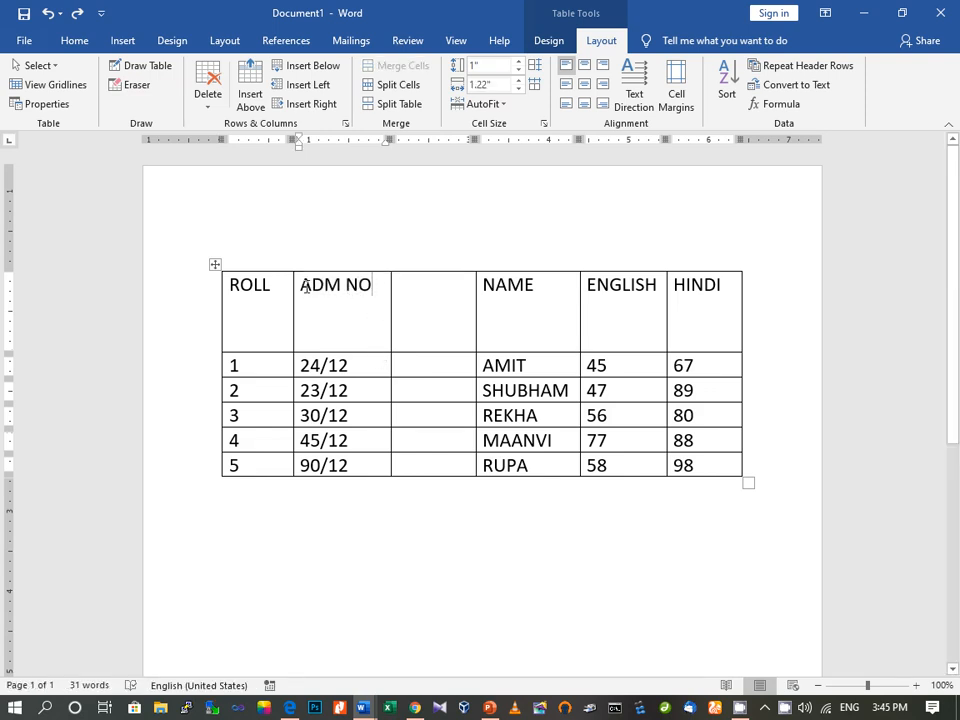
pyautogui.moveTo(301, 284); pyautogui.dragTo(373, 285)
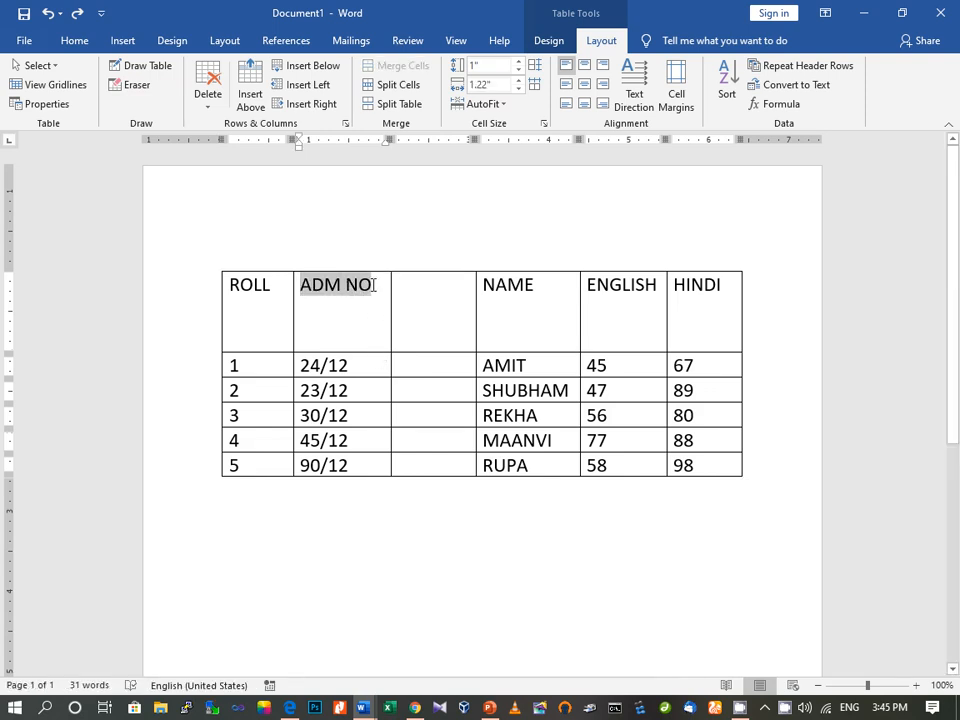
pyautogui.click(412, 86)
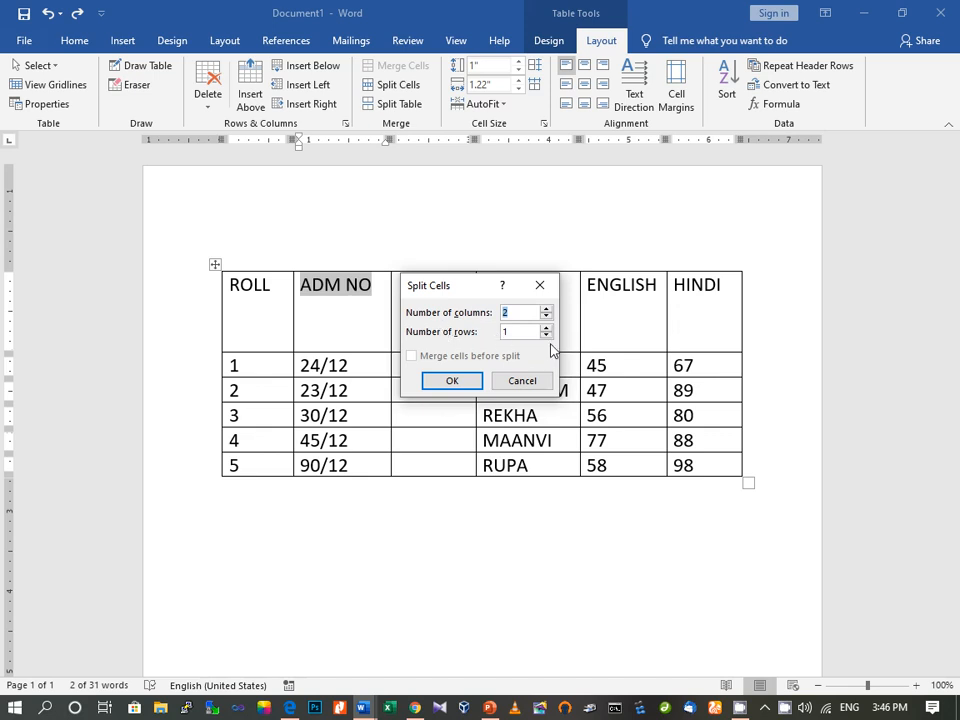
pyautogui.click(452, 381)
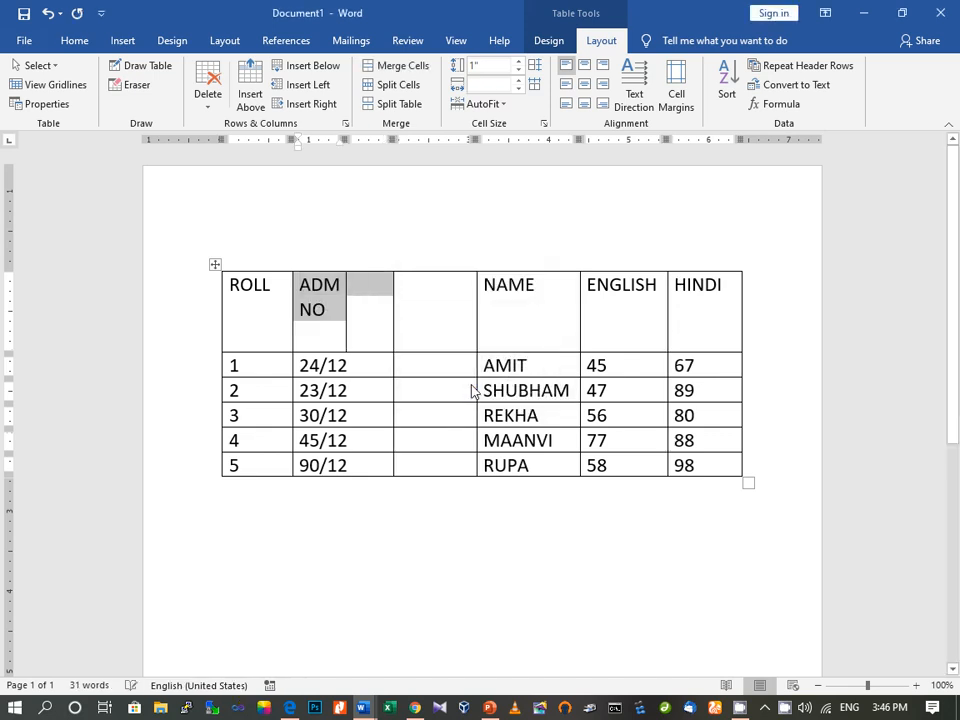
pyautogui.click(363, 289)
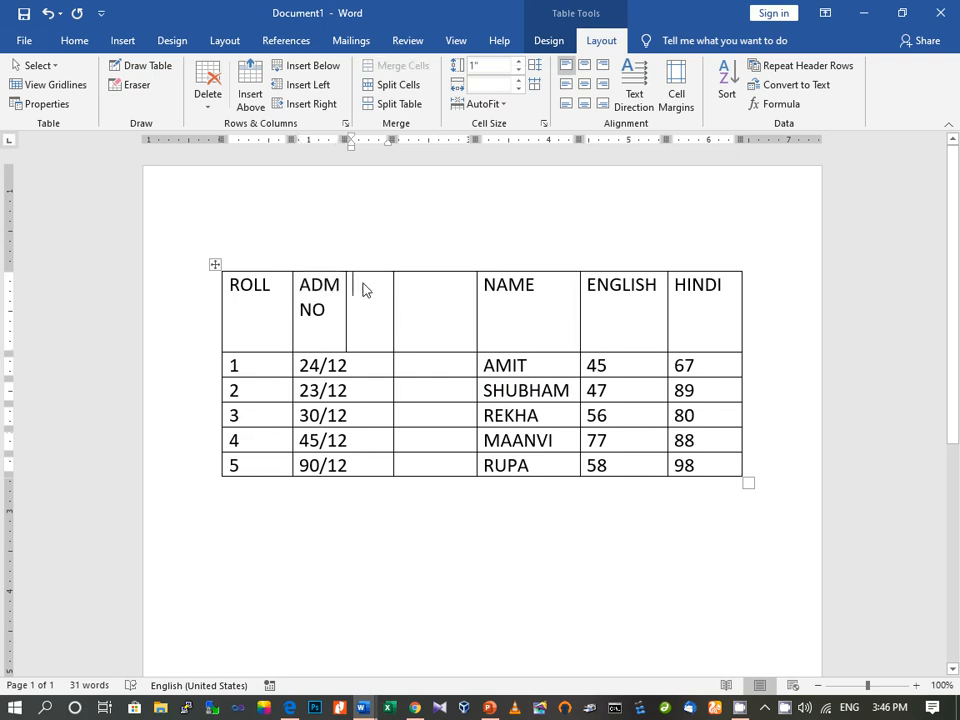
pyautogui.write('YEAR')
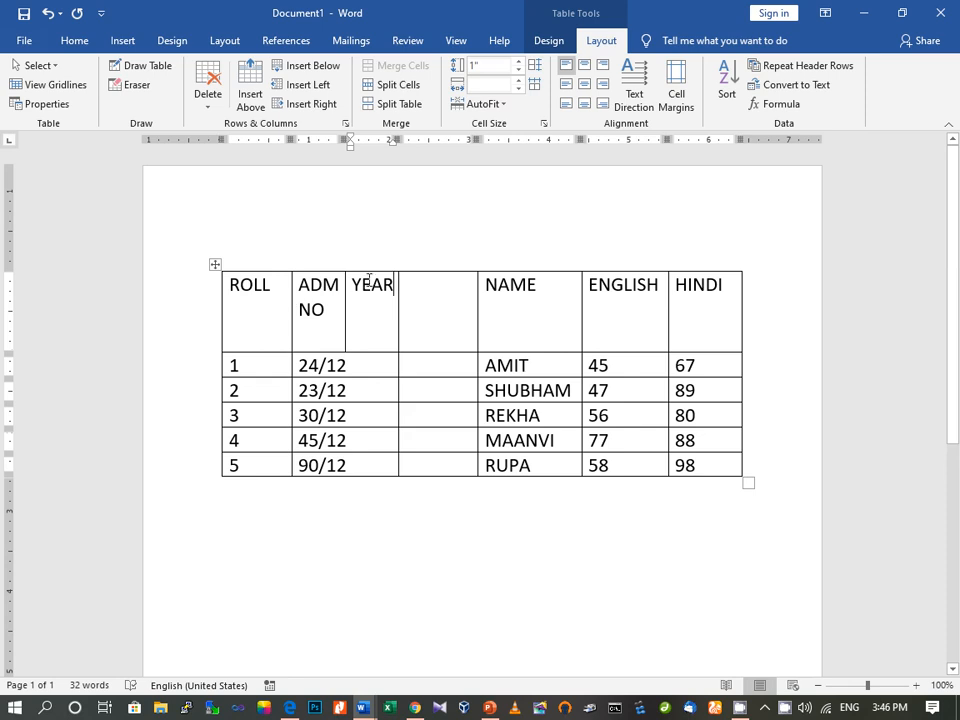
# Split the five admission number cells below the header into 2 columns and 5 rows, merging the cells before splitting.
pyautogui.moveTo(302, 284); pyautogui.dragTo(378, 467)
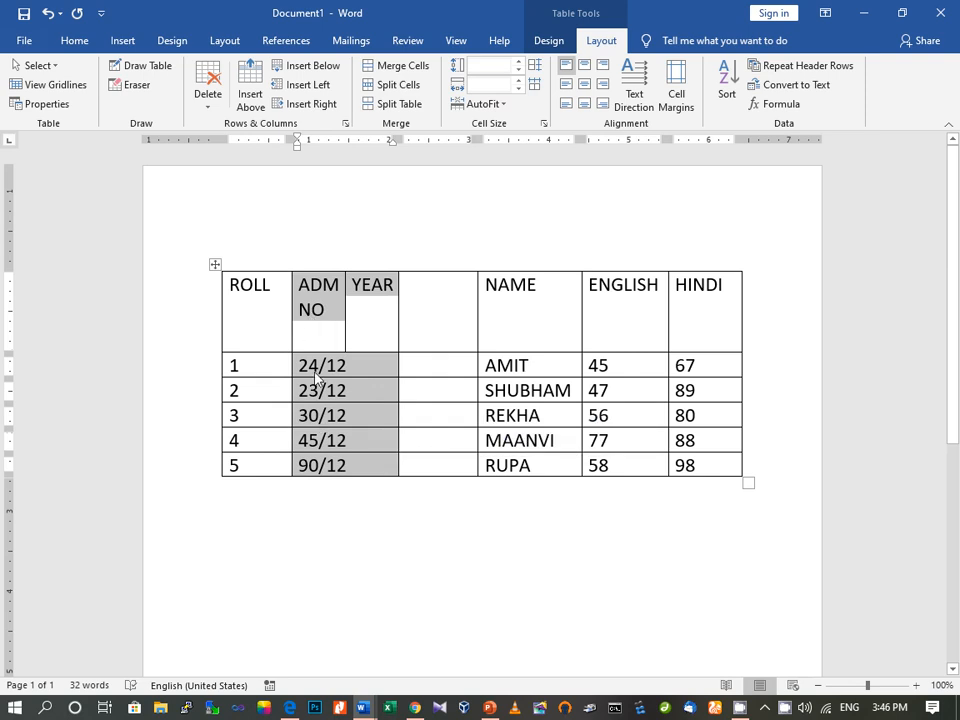
pyautogui.click(280, 278)
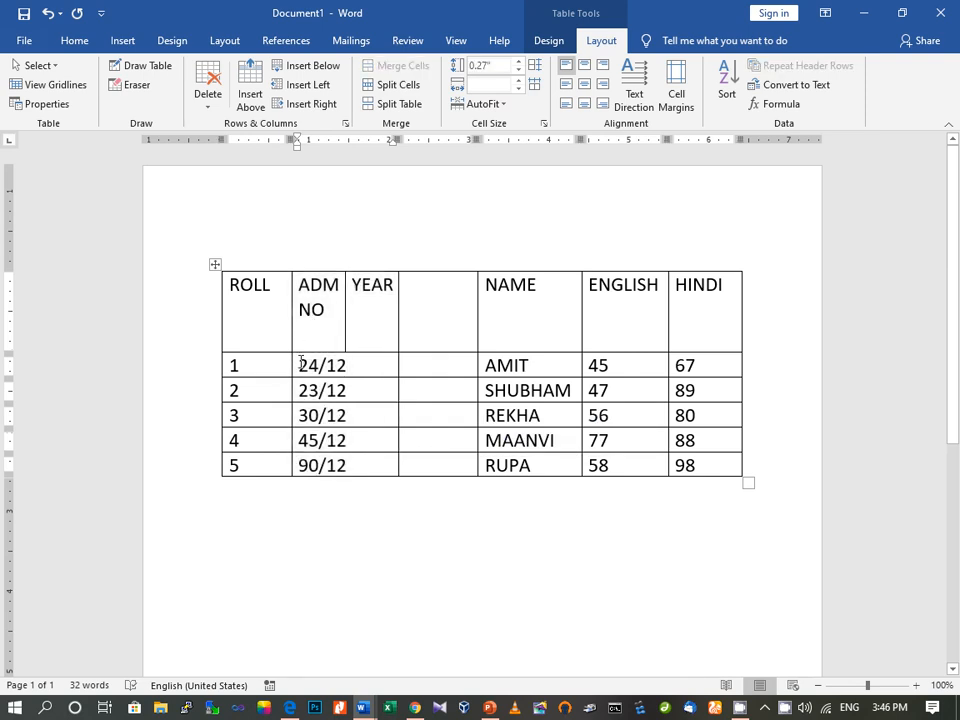
pyautogui.moveTo(302, 365); pyautogui.dragTo(381, 459)
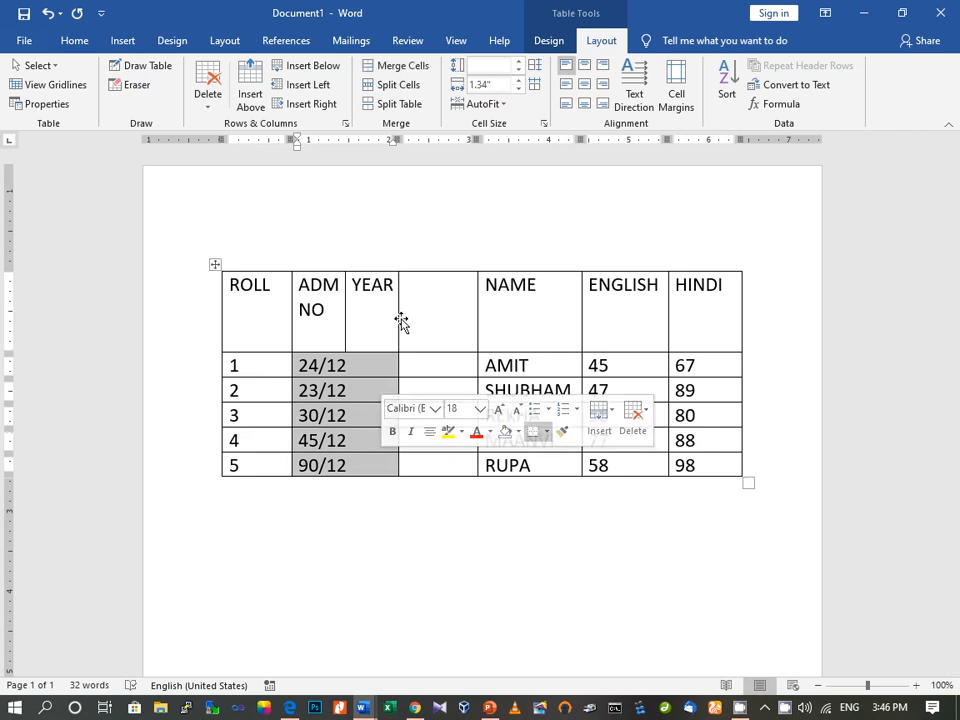
pyautogui.click(399, 86)
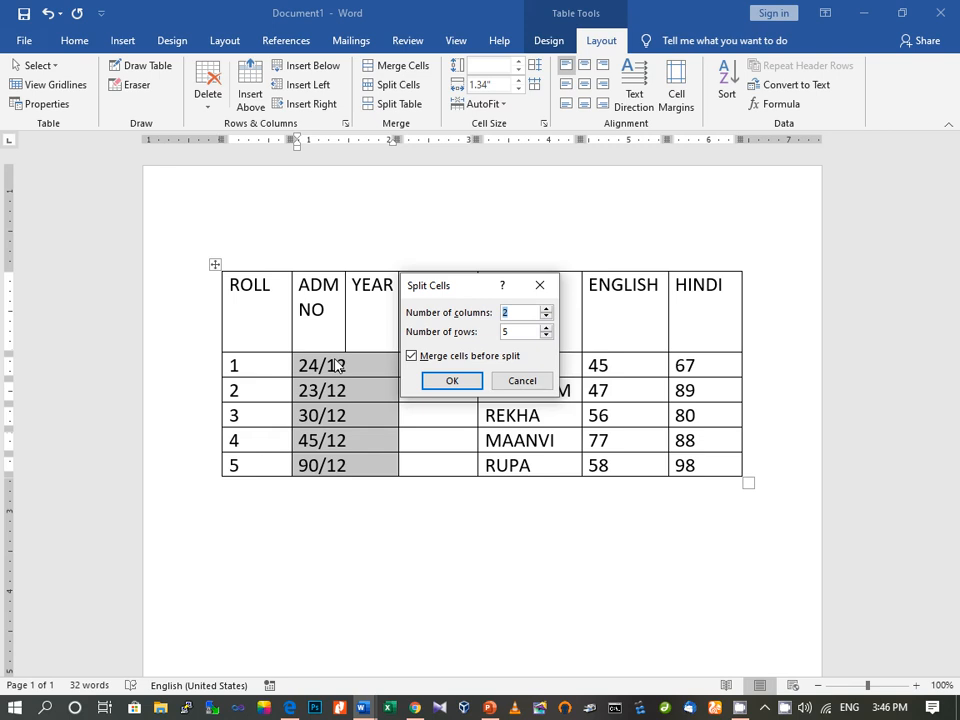
pyautogui.click(442, 384)
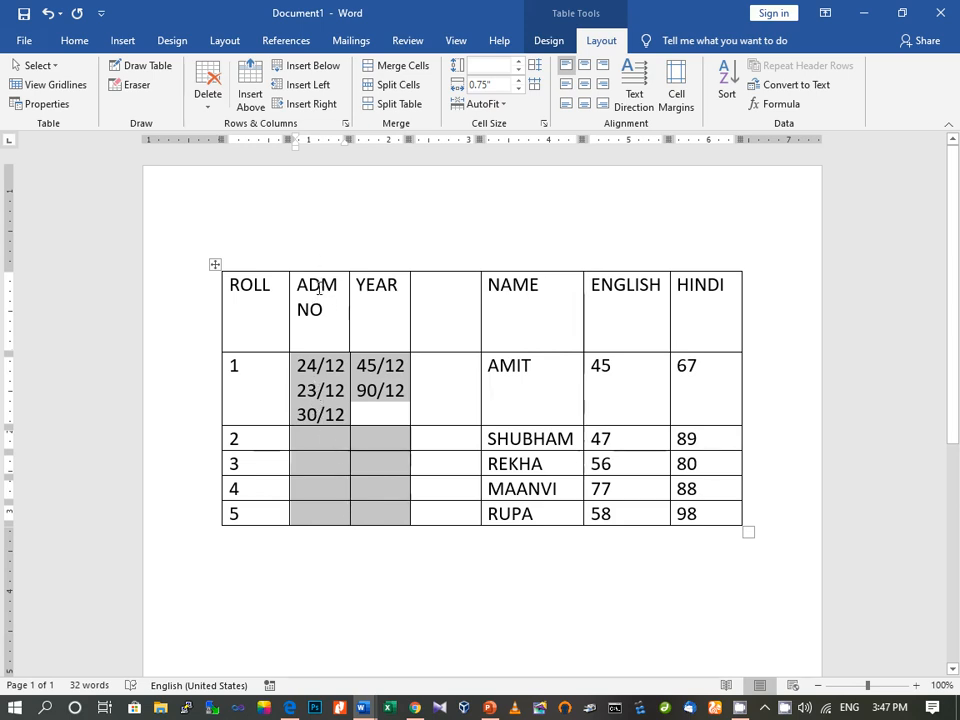
# Move the second admission number from the roll 1 ADM NO cell into the roll 2 ADM NO cell.
pyautogui.click(301, 392)
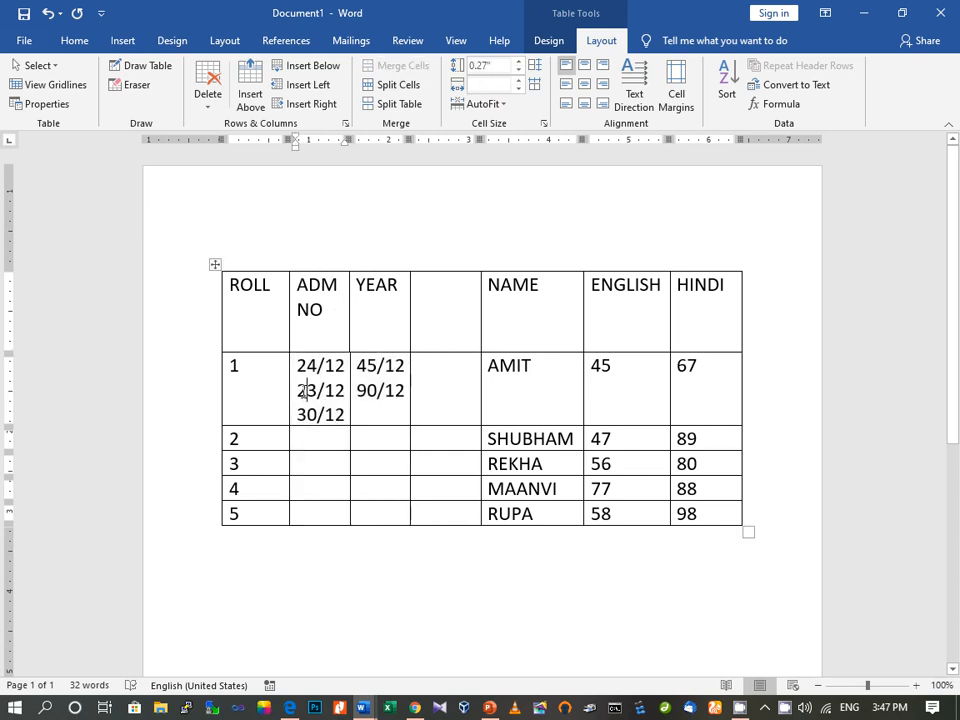
pyautogui.doubleClick(301, 392)
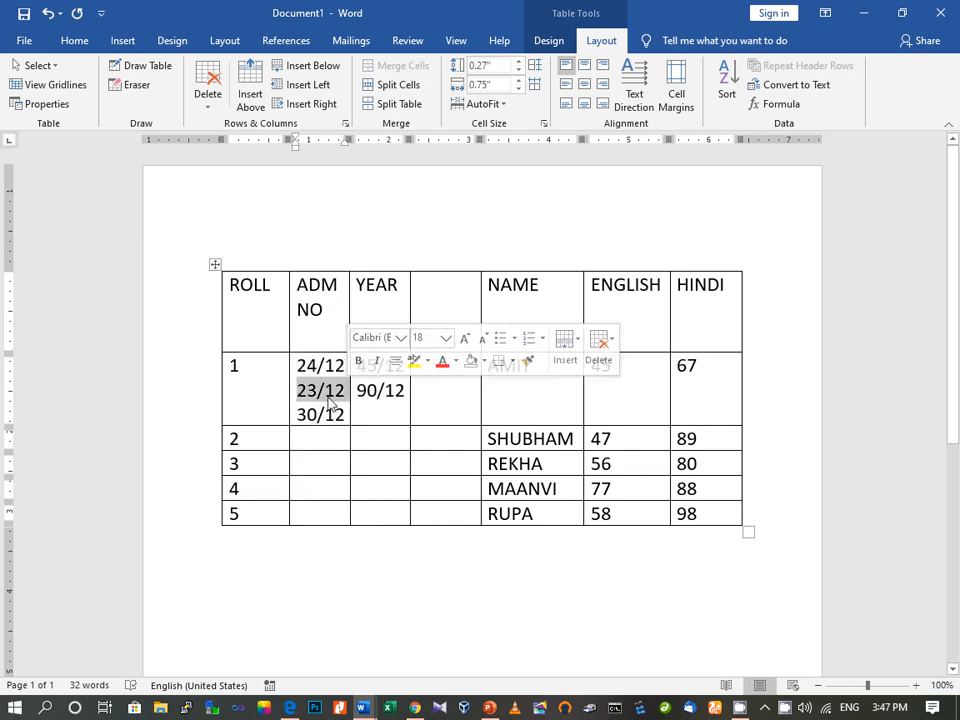
pyautogui.rightClick(324, 401)
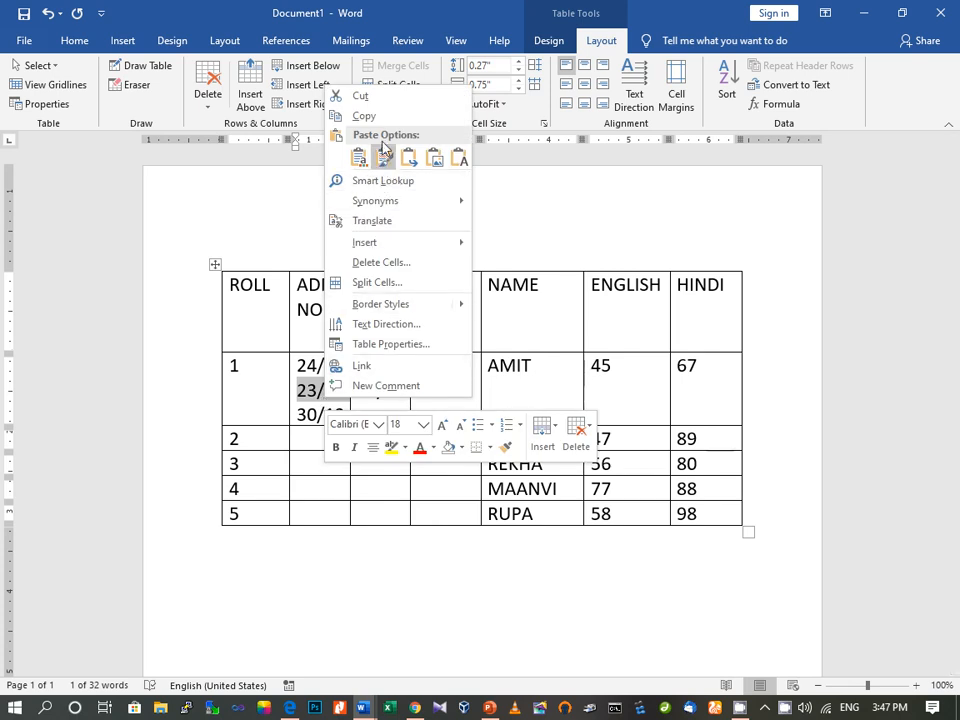
pyautogui.click(377, 97)
pyautogui.click(324, 410)
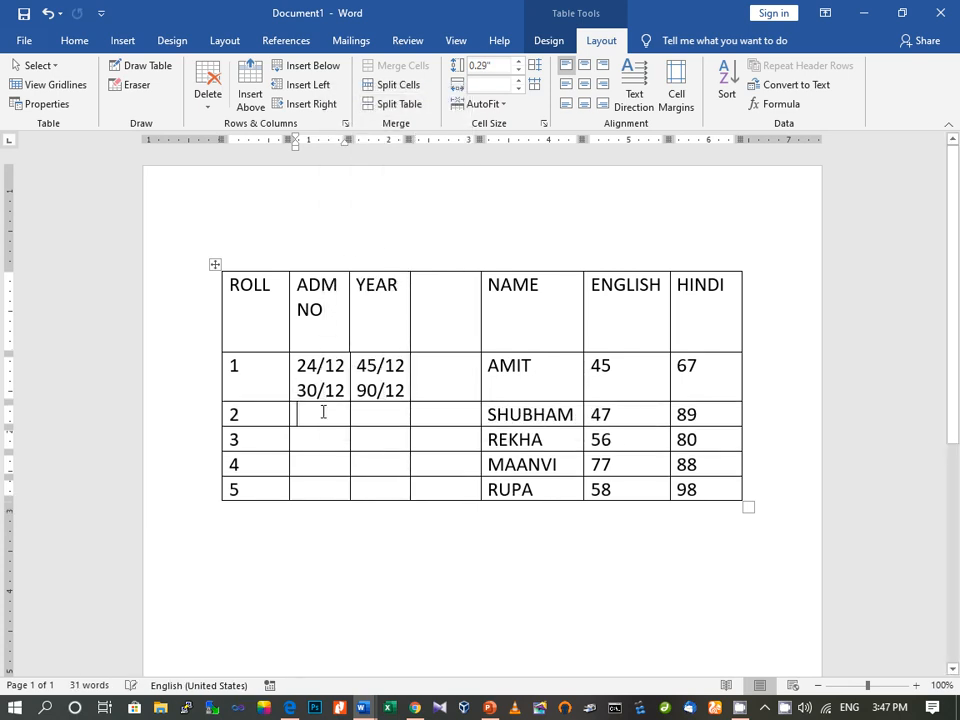
pyautogui.rightClick(323, 412)
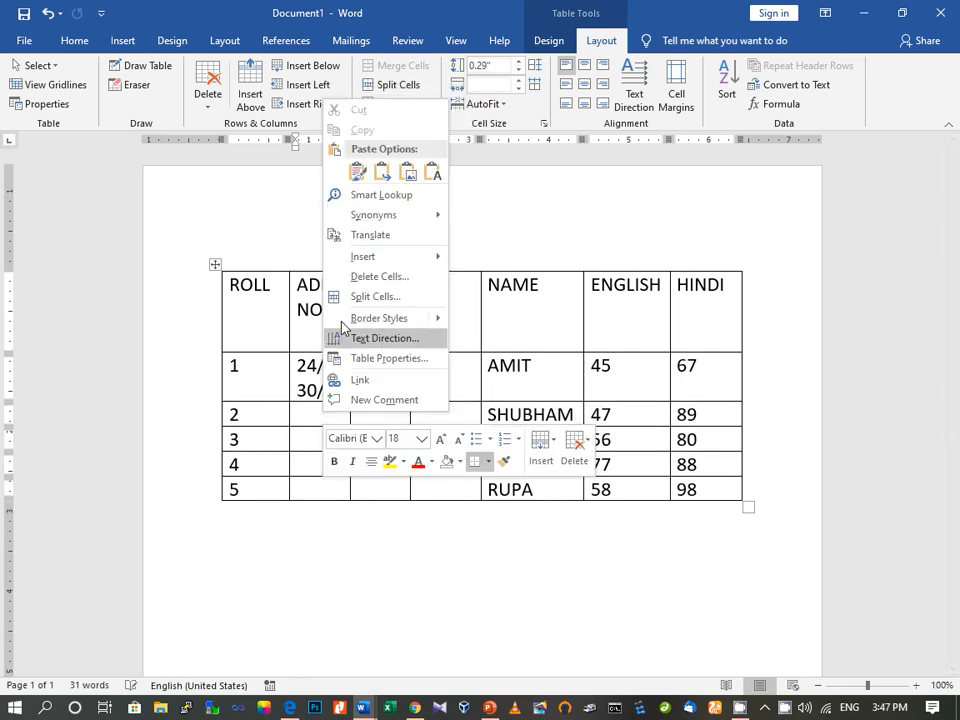
pyautogui.click(357, 169)
# Move the remaining second-line admission number from the roll 1 ADM NO cell into the roll 3 ADM NO cell.
pyautogui.moveTo(297, 392); pyautogui.dragTo(338, 397)
pyautogui.rightClick(338, 397)
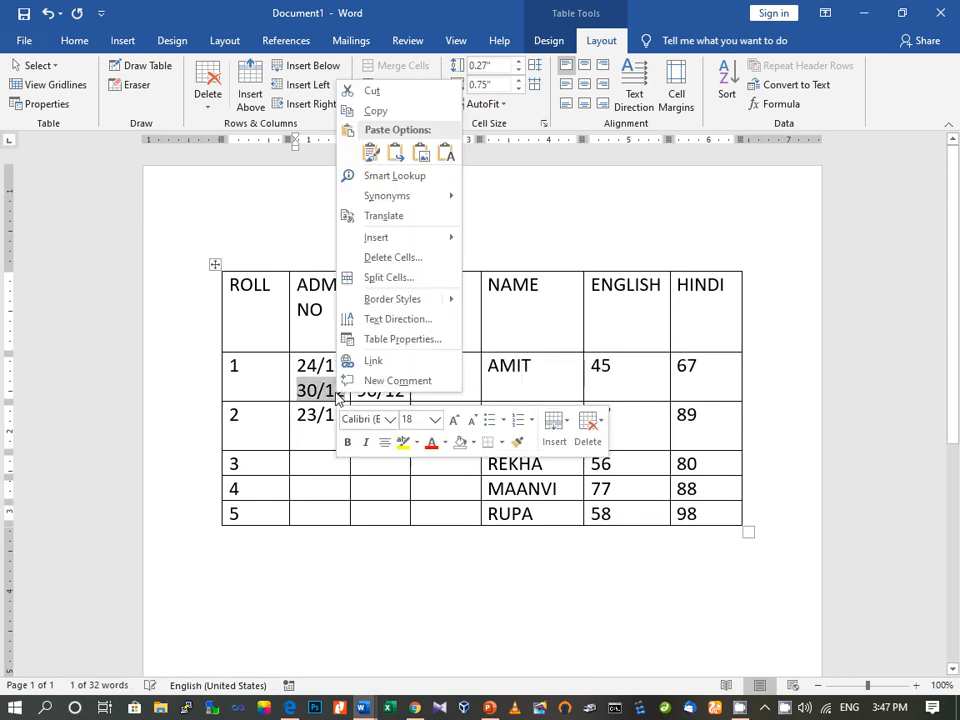
pyautogui.click(376, 111)
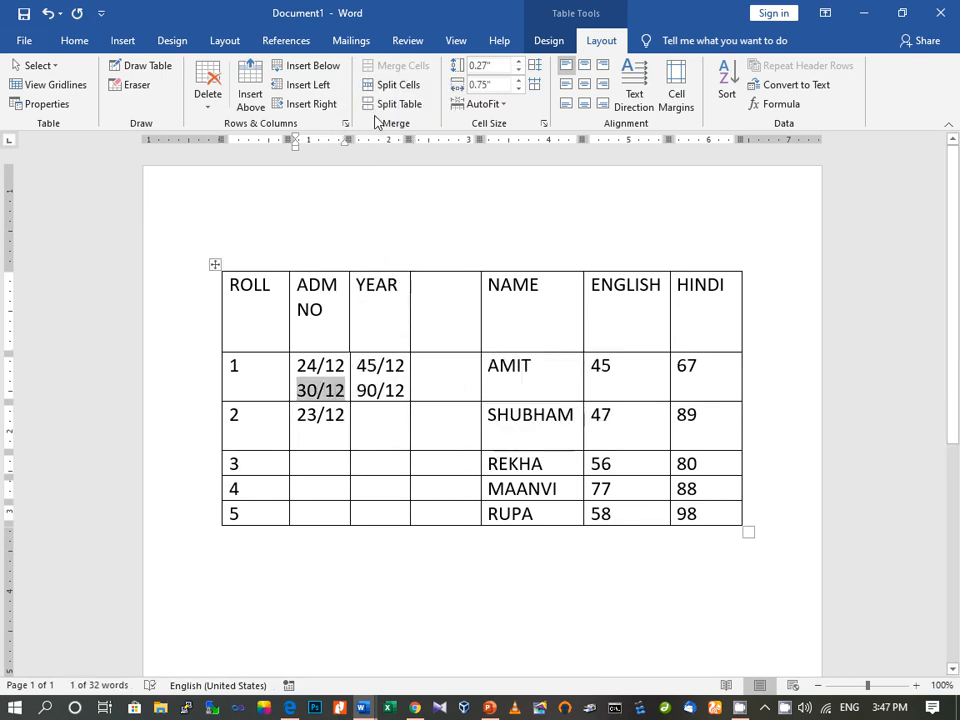
pyautogui.rightClick(321, 397)
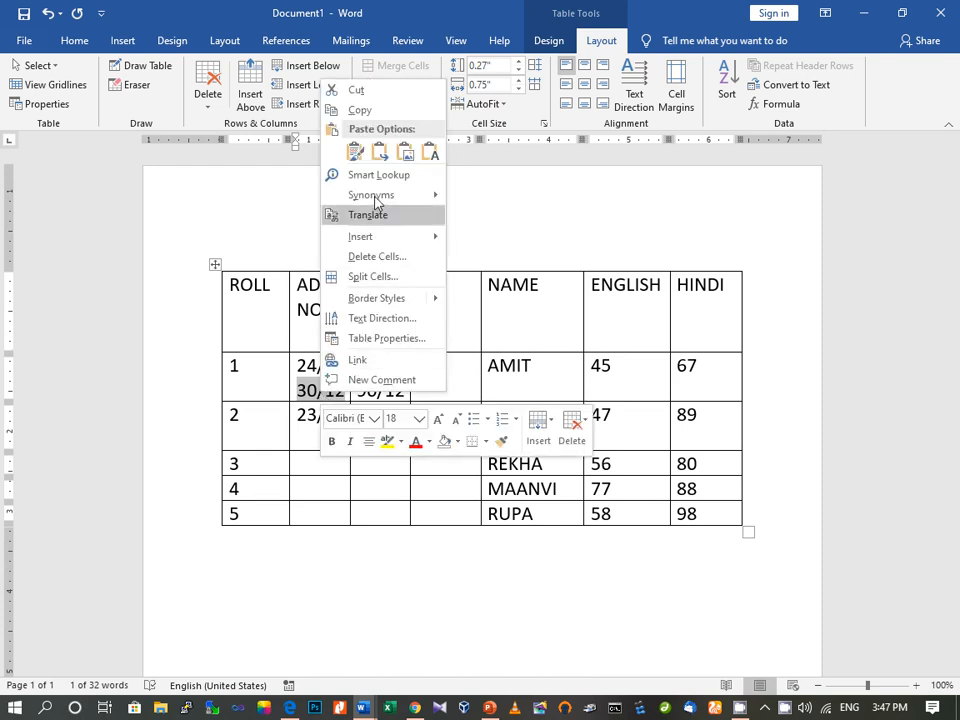
pyautogui.click(368, 92)
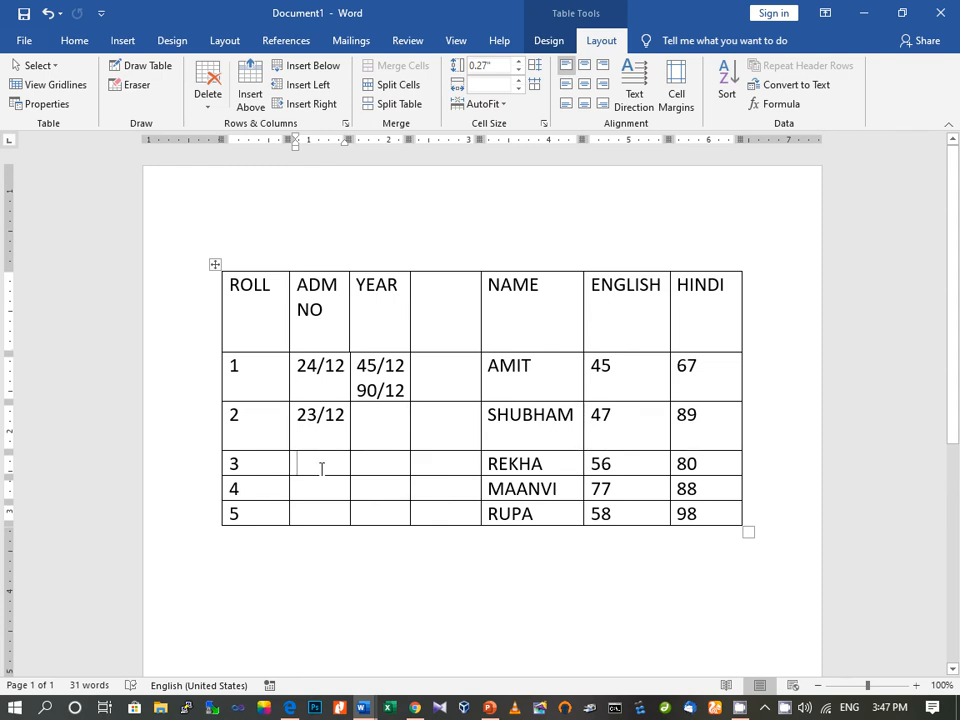
pyautogui.hotkey('ctrl', 'v')
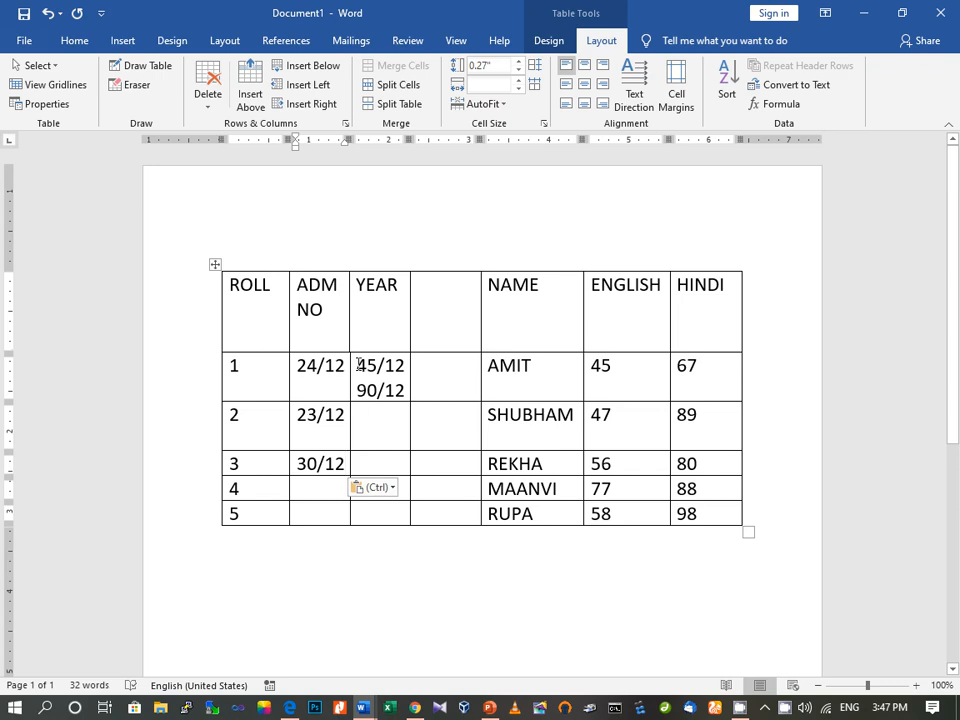
# Replace the admission numbers in the roll 1 YEAR cell with 12, and enter 12 as the year for rolls 2, 3 and 4.
pyautogui.moveTo(358, 365); pyautogui.dragTo(400, 368)
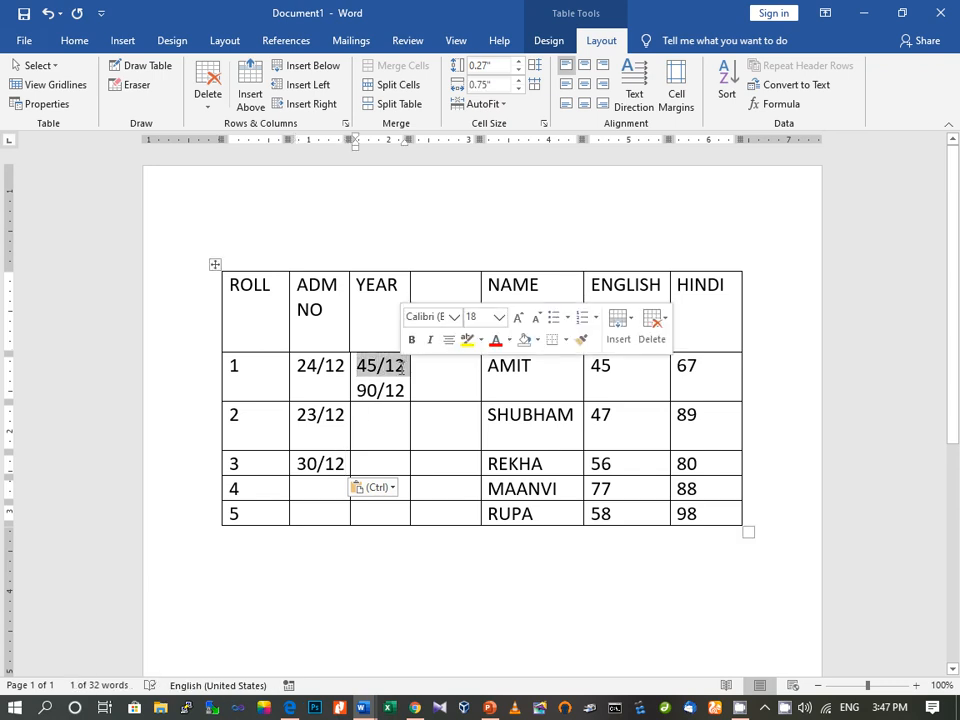
pyautogui.write('12')
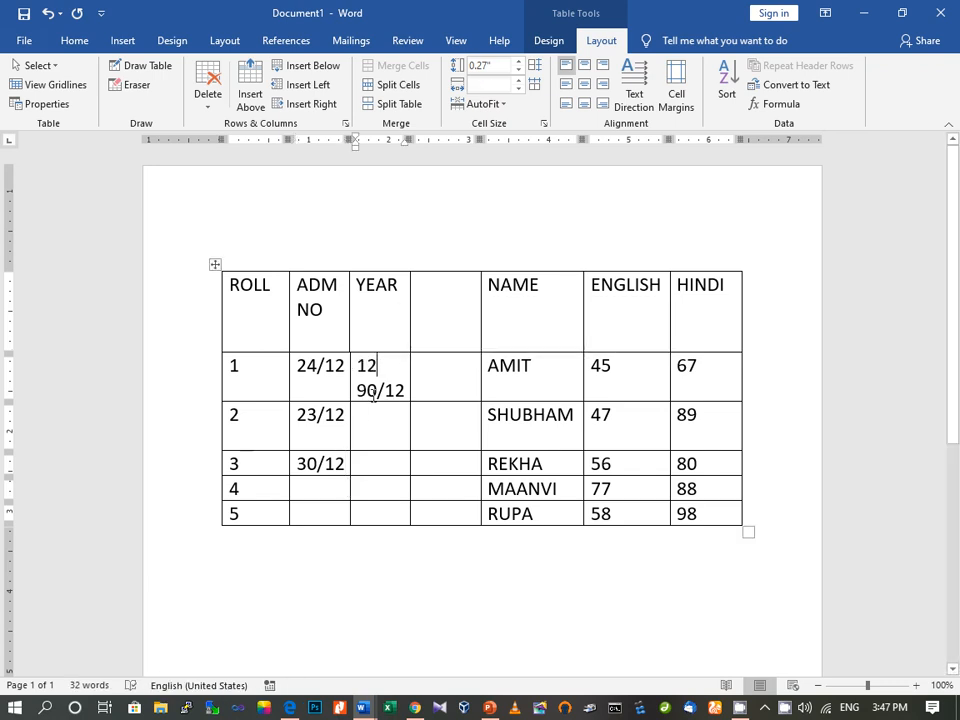
pyautogui.moveTo(361, 391); pyautogui.dragTo(407, 390)
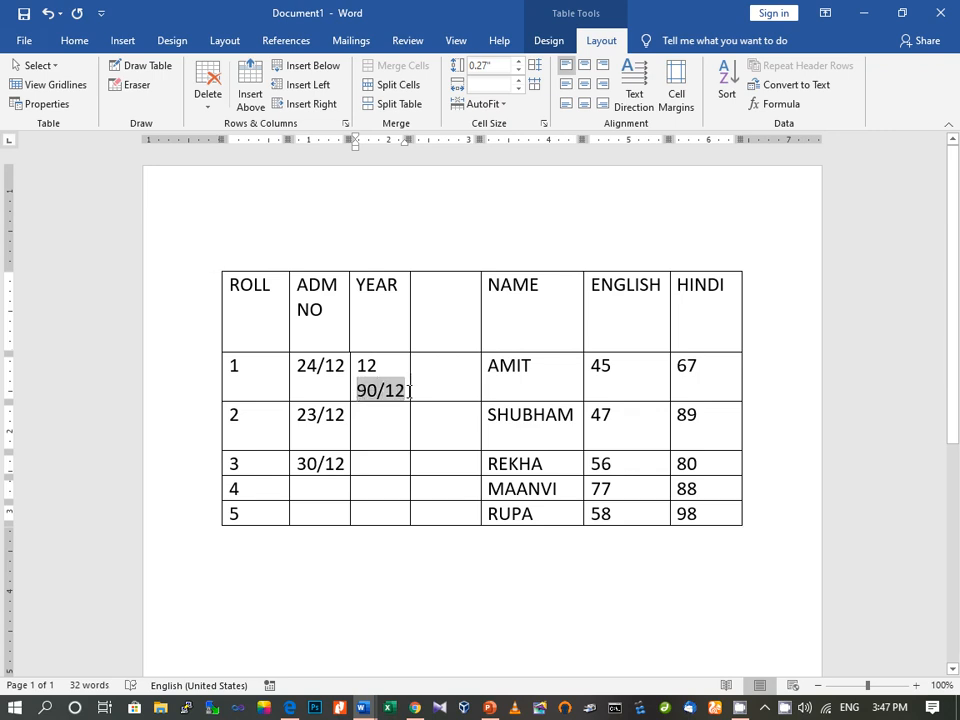
pyautogui.press('Delete')
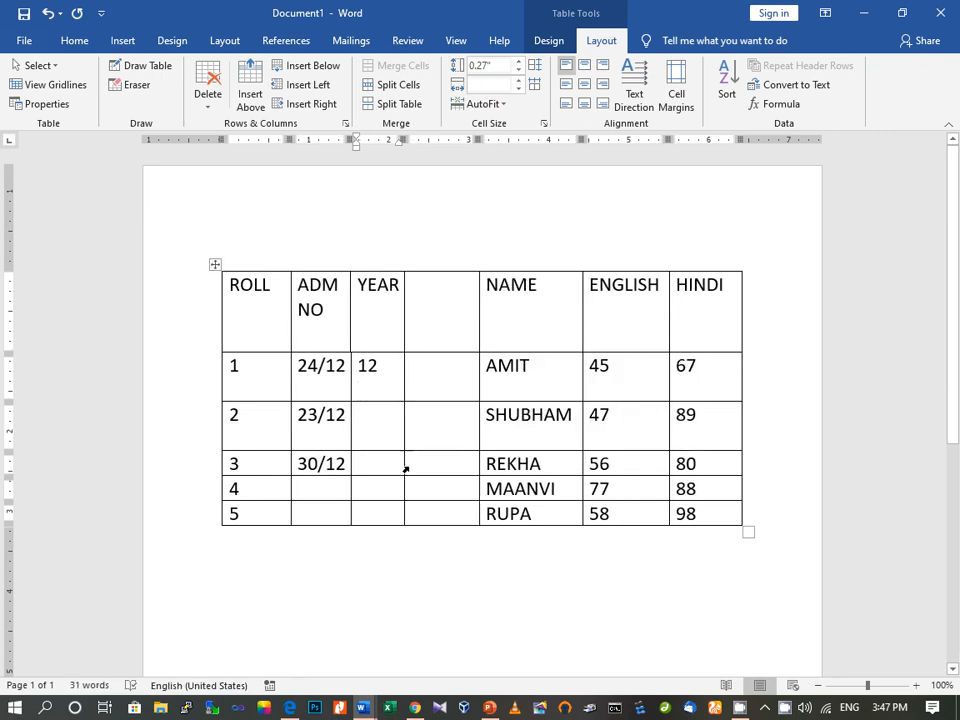
pyautogui.click(391, 427)
pyautogui.write('1')
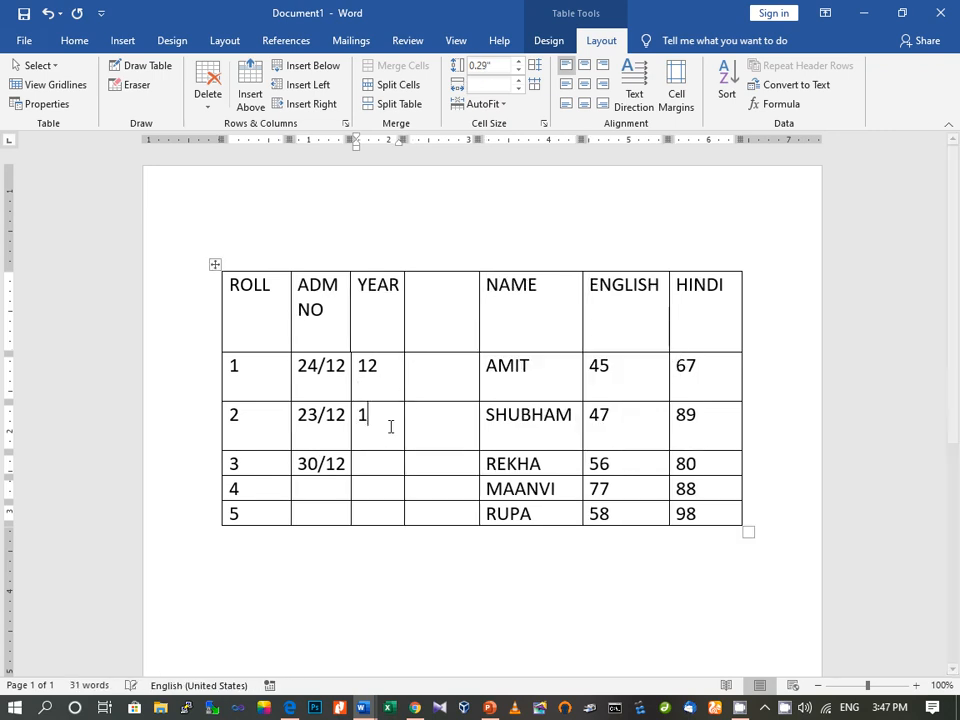
pyautogui.write('2')
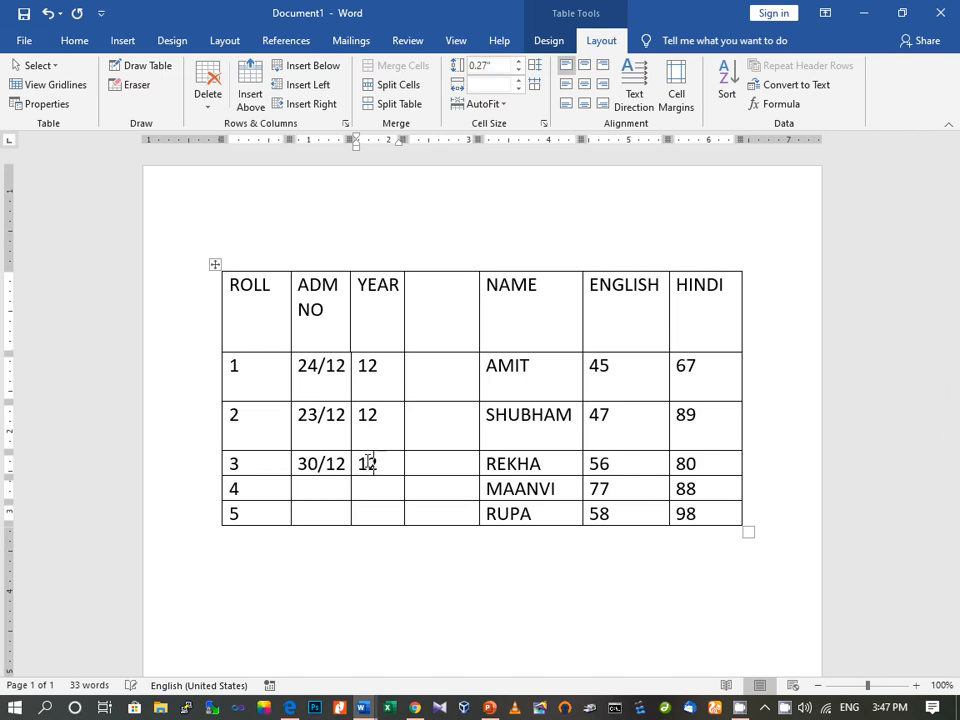
pyautogui.write('1212')
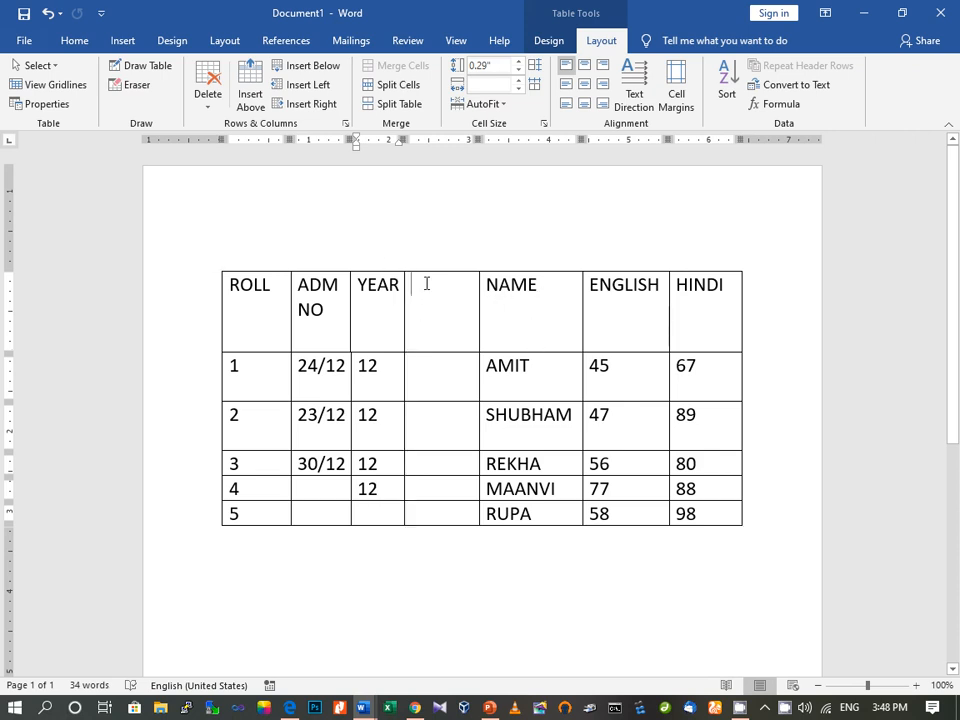
# Try merging the entire blank column with the NAME column, and undo the merge.
pyautogui.moveTo(426, 283); pyautogui.dragTo(536, 512)
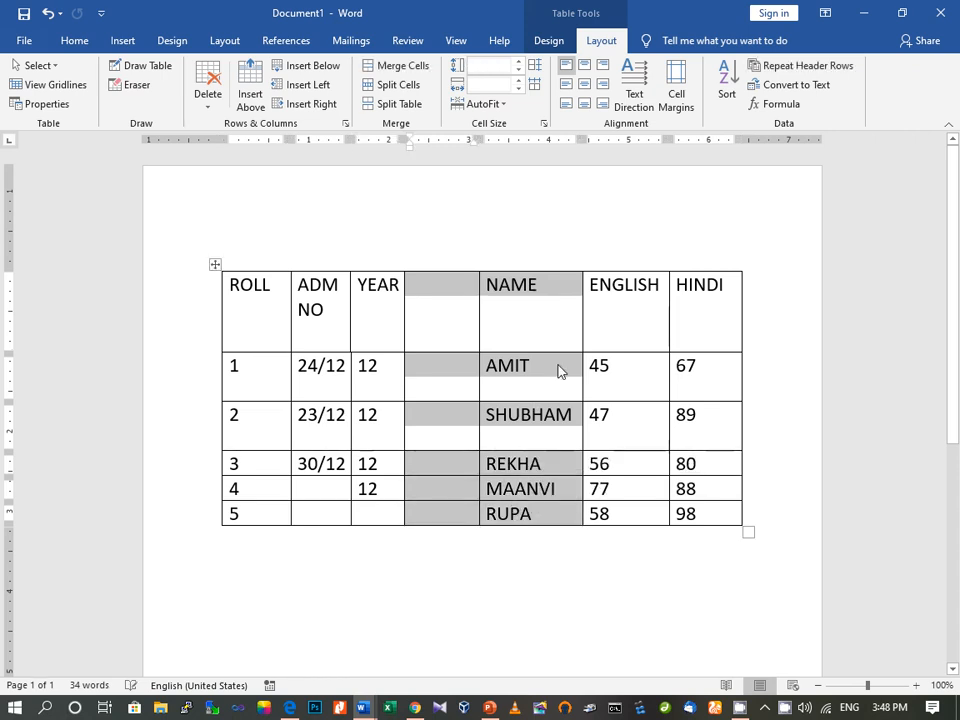
pyautogui.click(390, 66)
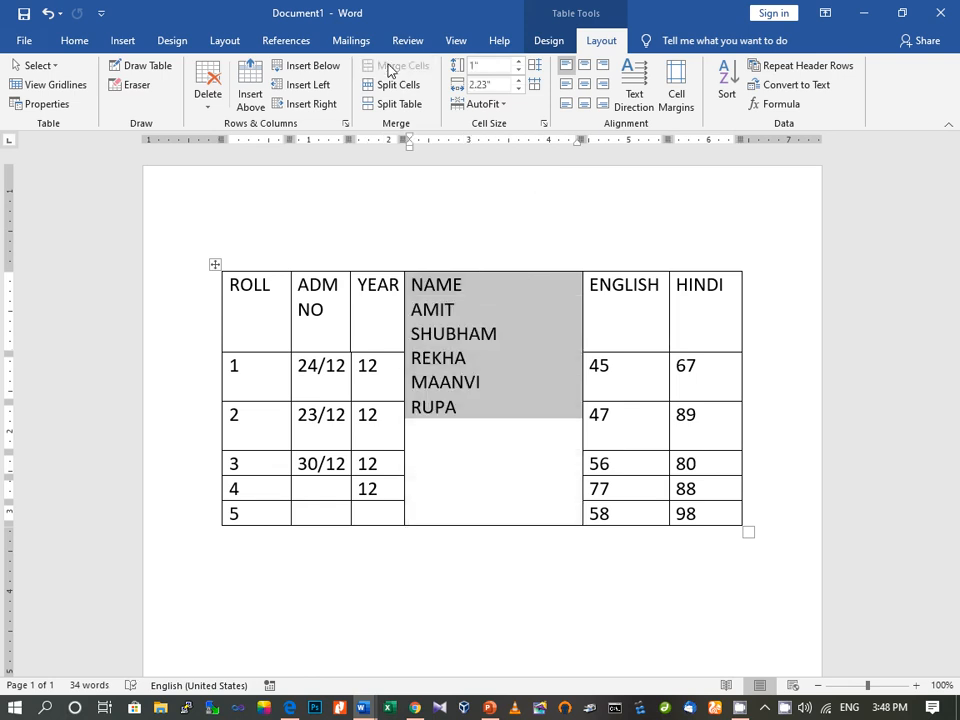
pyautogui.hotkey('ctrl', 'z')
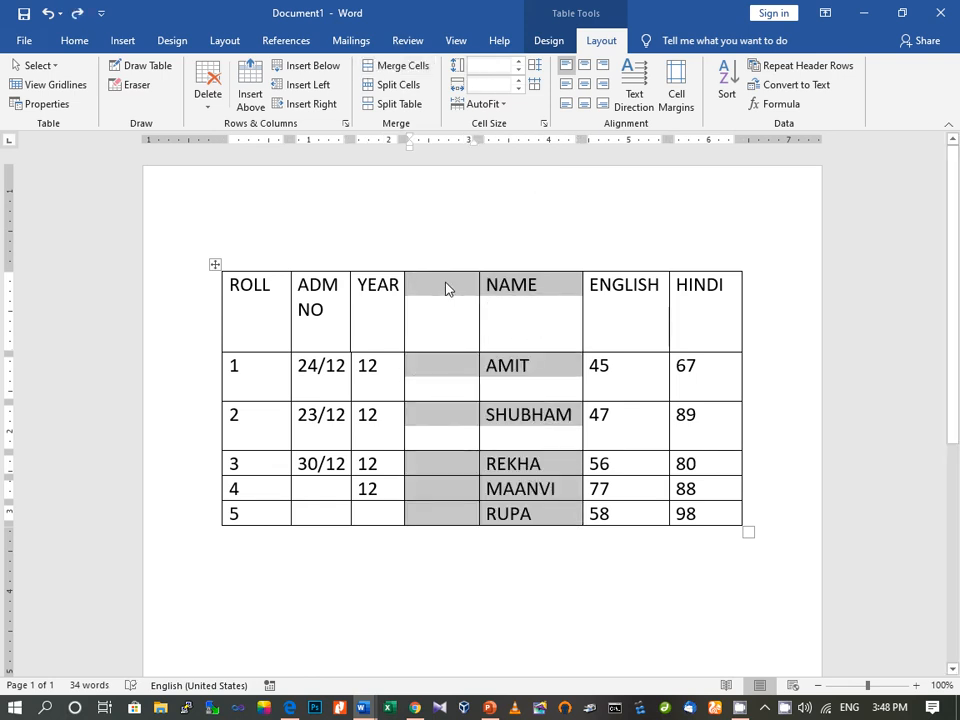
# Merge the blank header cell with the NAME header cell, and indent the NAME text toward the middle of the cell.
pyautogui.moveTo(447, 288); pyautogui.dragTo(531, 304)
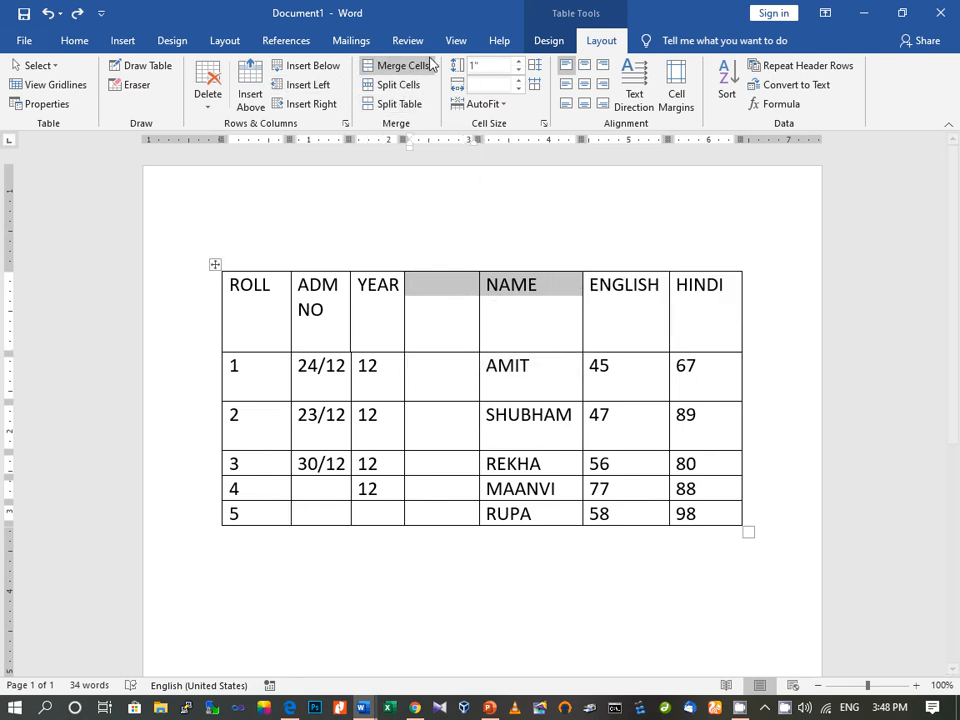
pyautogui.click(426, 64)
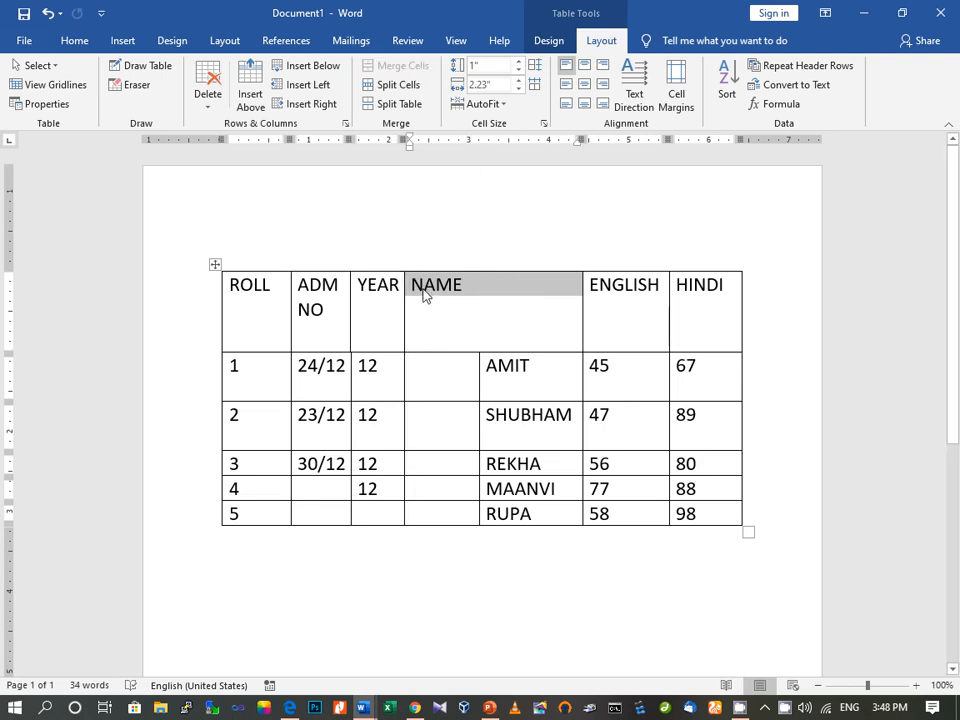
pyautogui.click(467, 283)
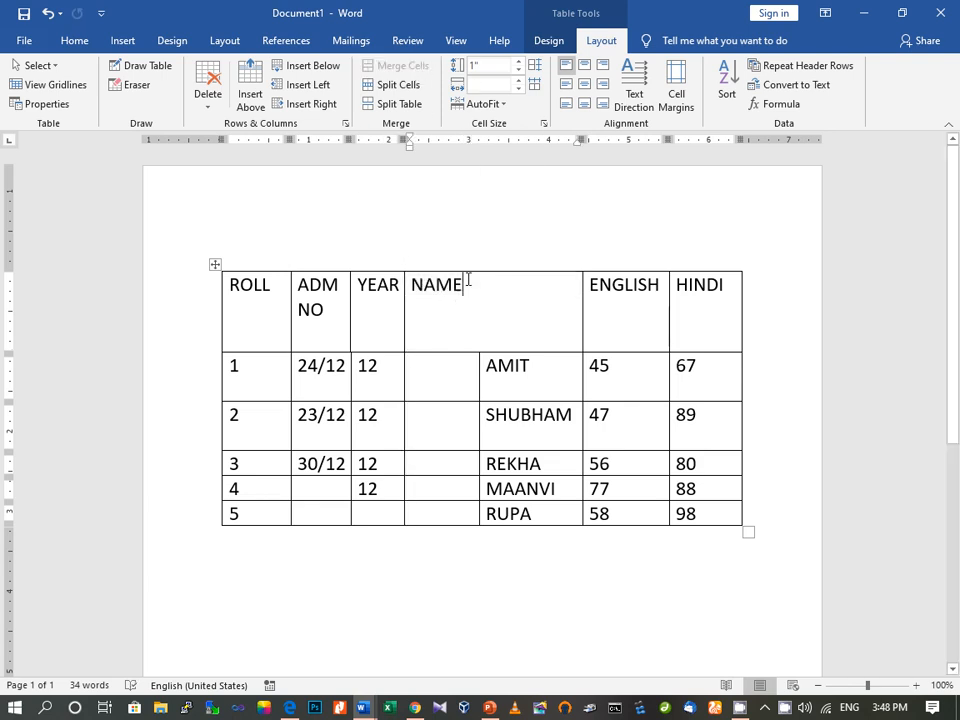
pyautogui.click(409, 284)
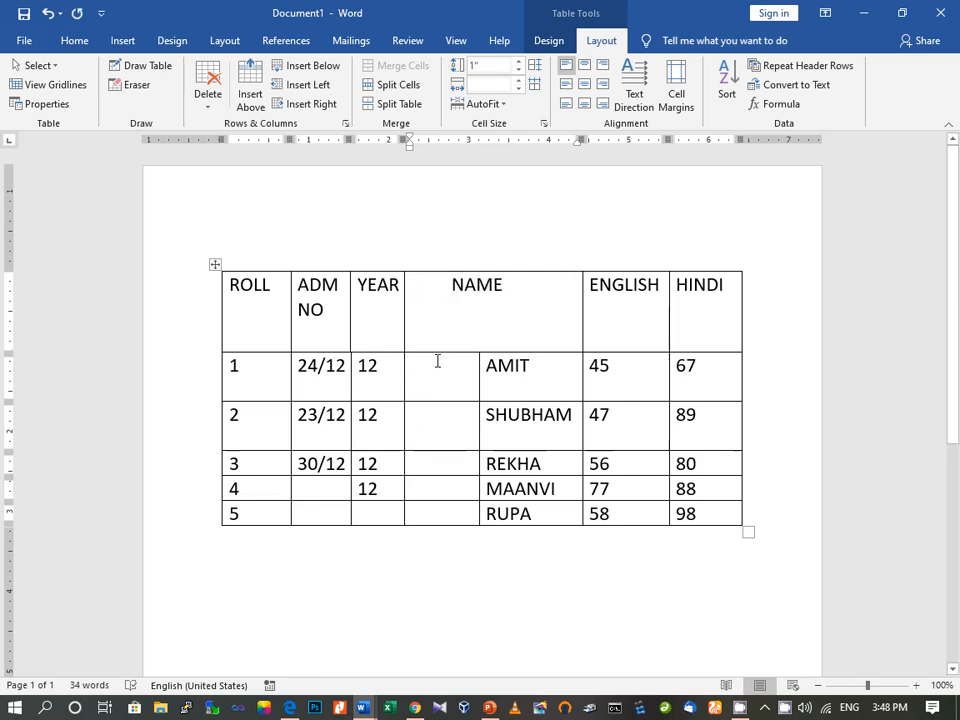
# Merge the blank cell and name cell in the roll 1 row, and add the surname after the first name.
pyautogui.moveTo(437, 362); pyautogui.dragTo(540, 377)
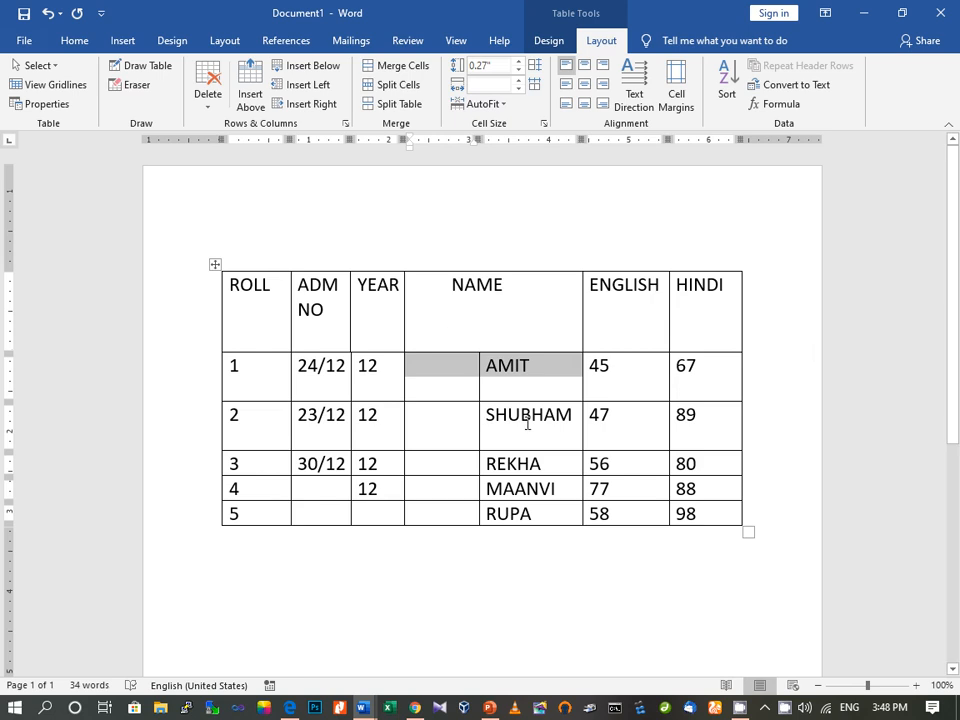
pyautogui.click(398, 66)
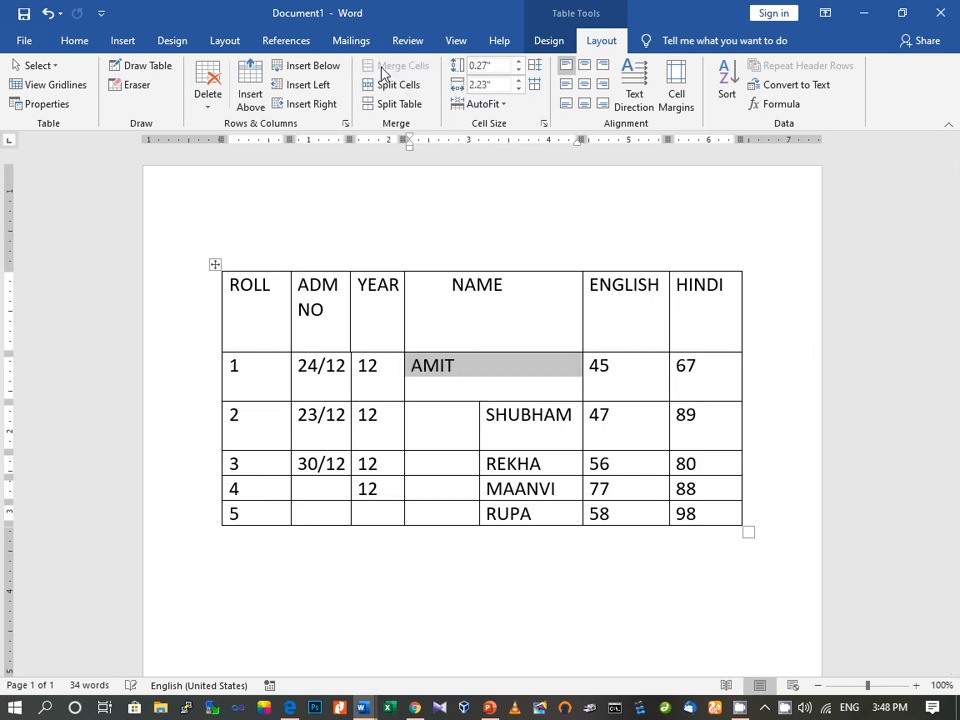
pyautogui.click(471, 371)
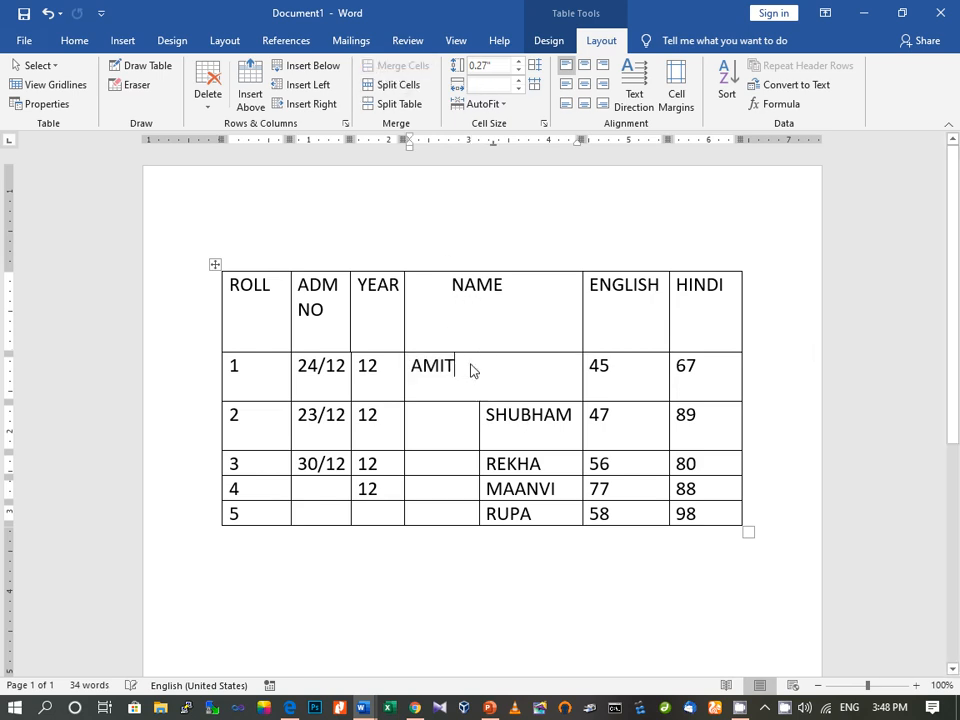
pyautogui.write('KUMAR')
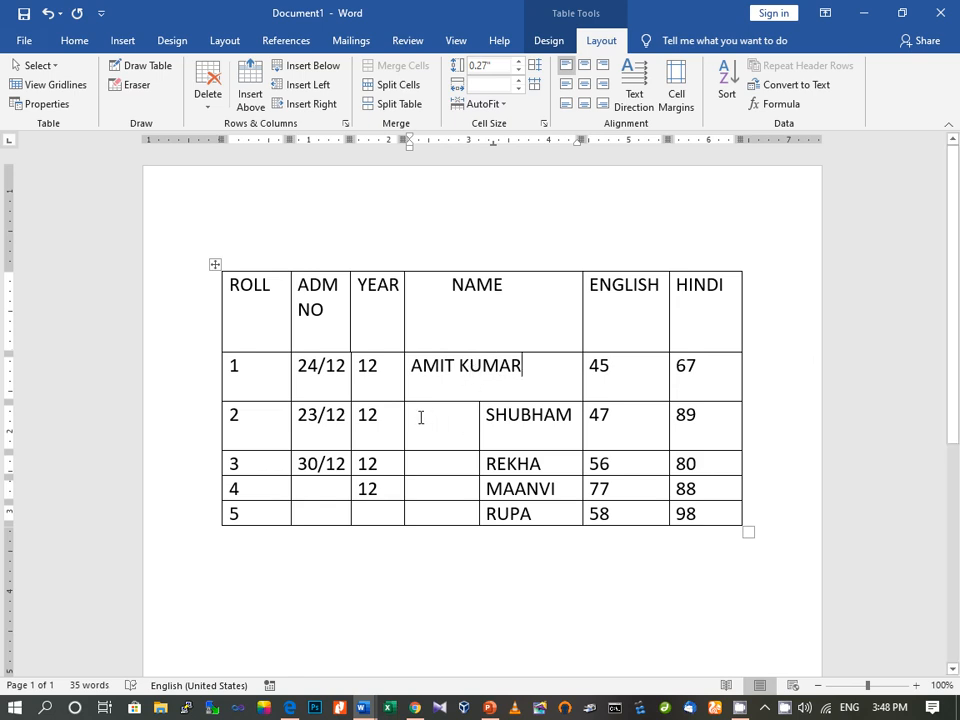
# Merge the blank cell and name cell in the roll 2 row, and append the student's surname.
pyautogui.click(471, 420)
pyautogui.moveTo(471, 420); pyautogui.dragTo(564, 431)
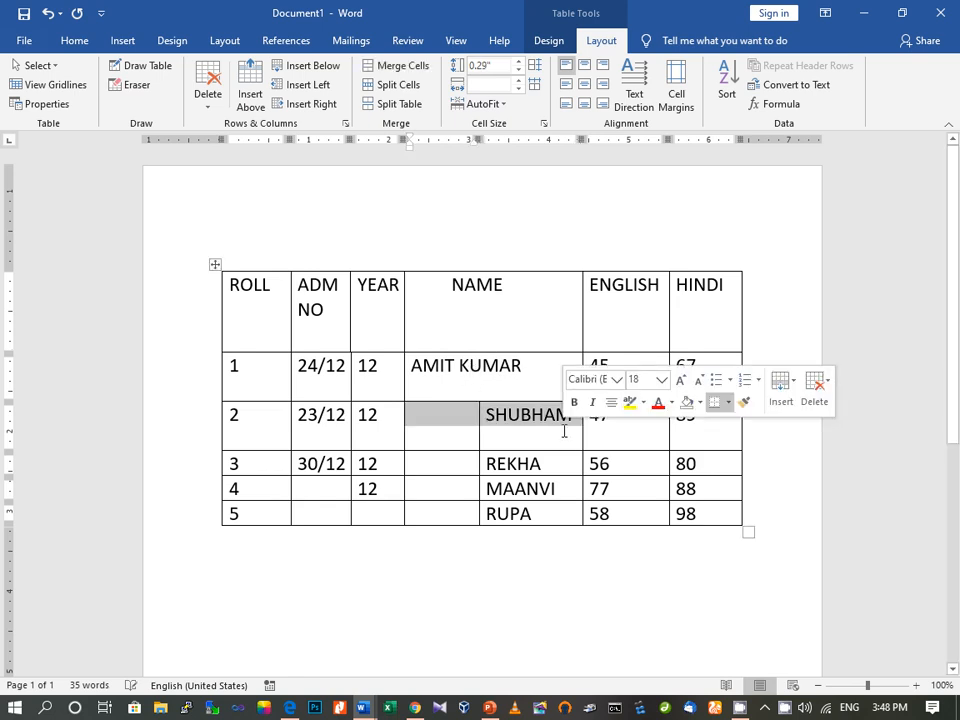
pyautogui.click(400, 65)
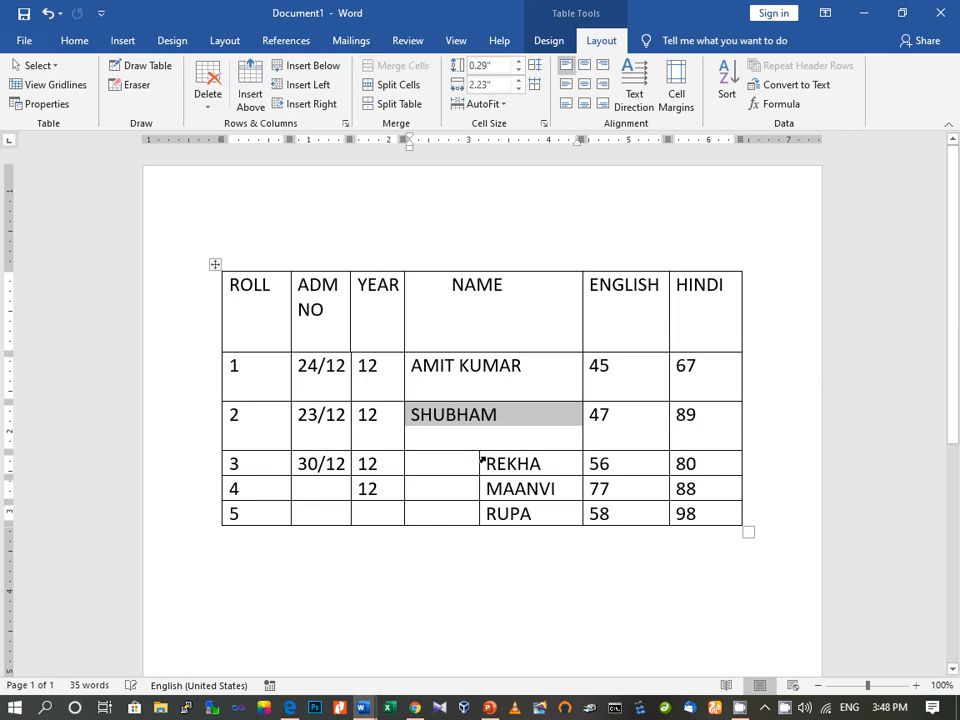
pyautogui.click(519, 416)
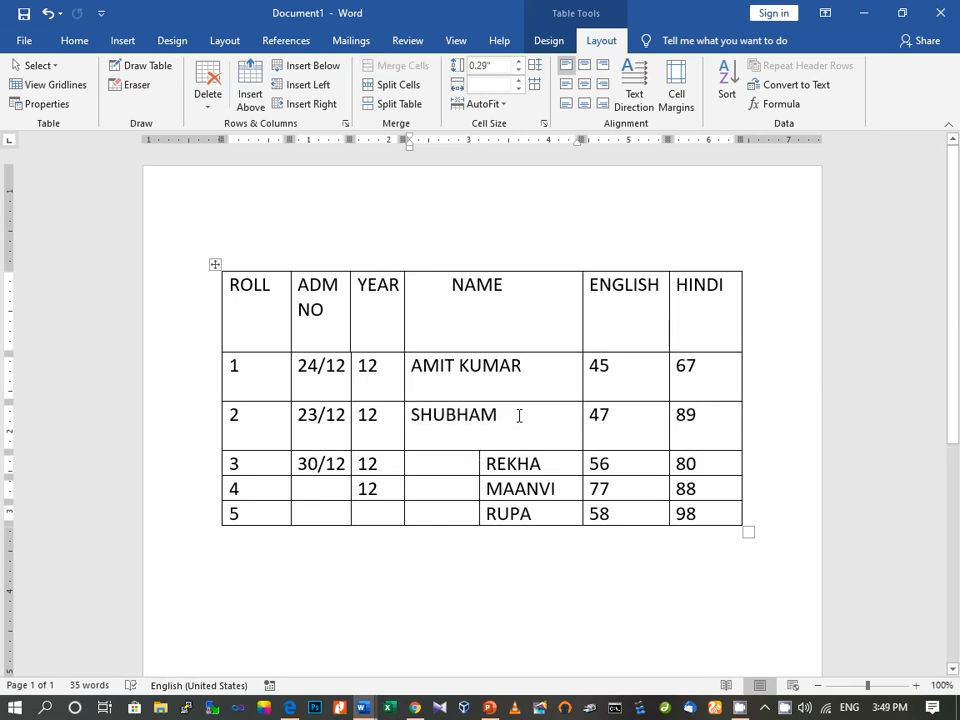
pyautogui.write('SINGH')
# Merge the blank cell and name cell in the roll 3 row, and complete the name with a surname.
pyautogui.moveTo(428, 463); pyautogui.dragTo(561, 461)
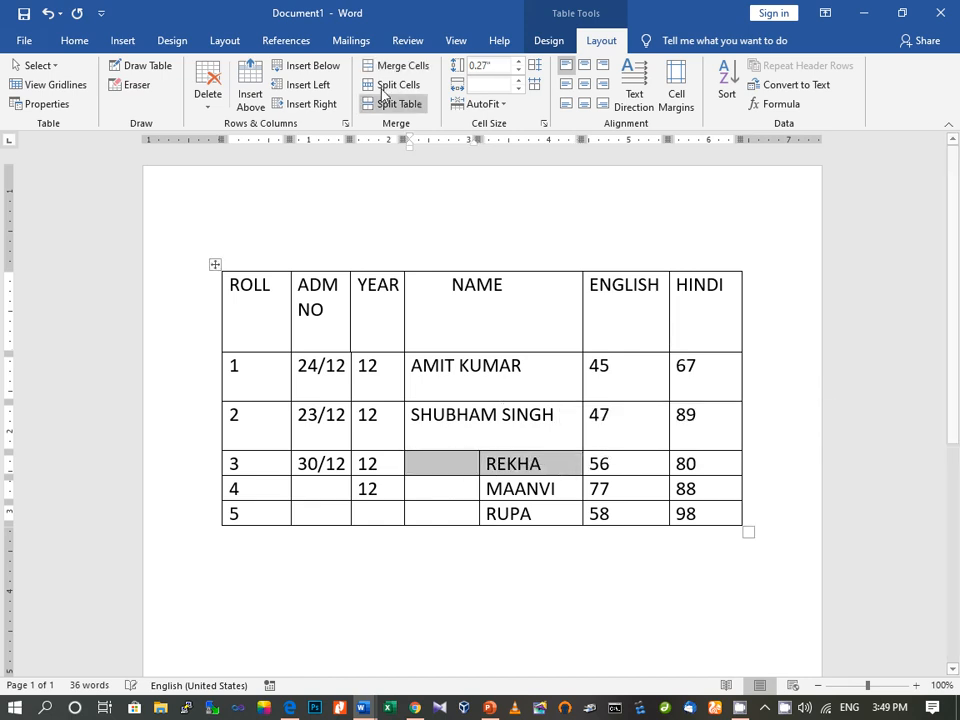
pyautogui.click(390, 65)
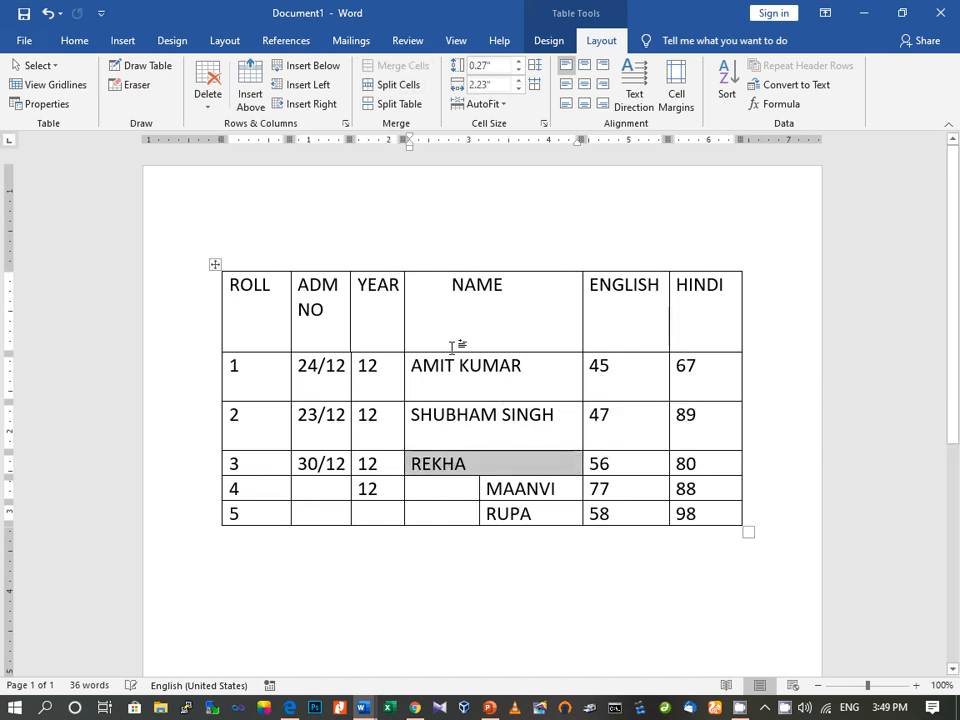
pyautogui.click(482, 466)
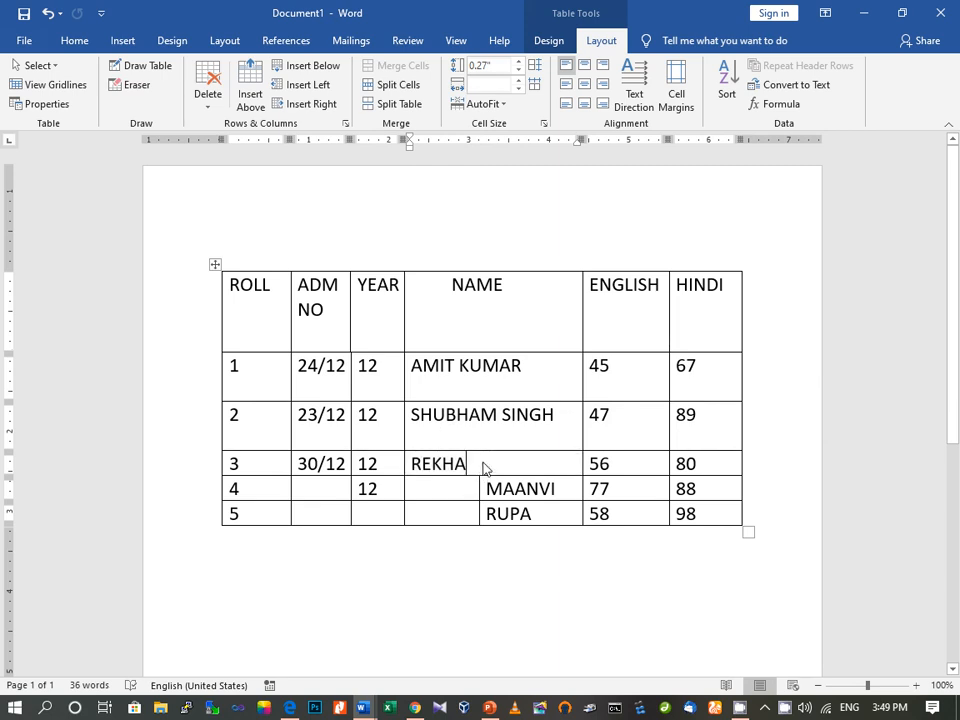
pyautogui.write('RANI')
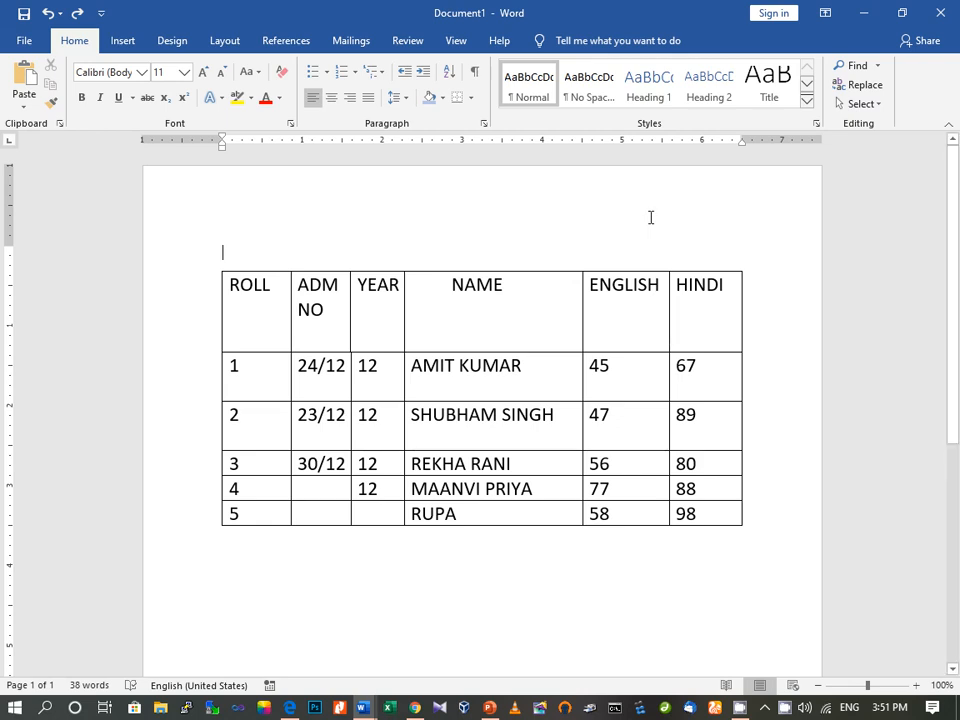
# Shade the table's header row with Orange, Accent 2, Lighter 60%.
pyautogui.click(231, 293)
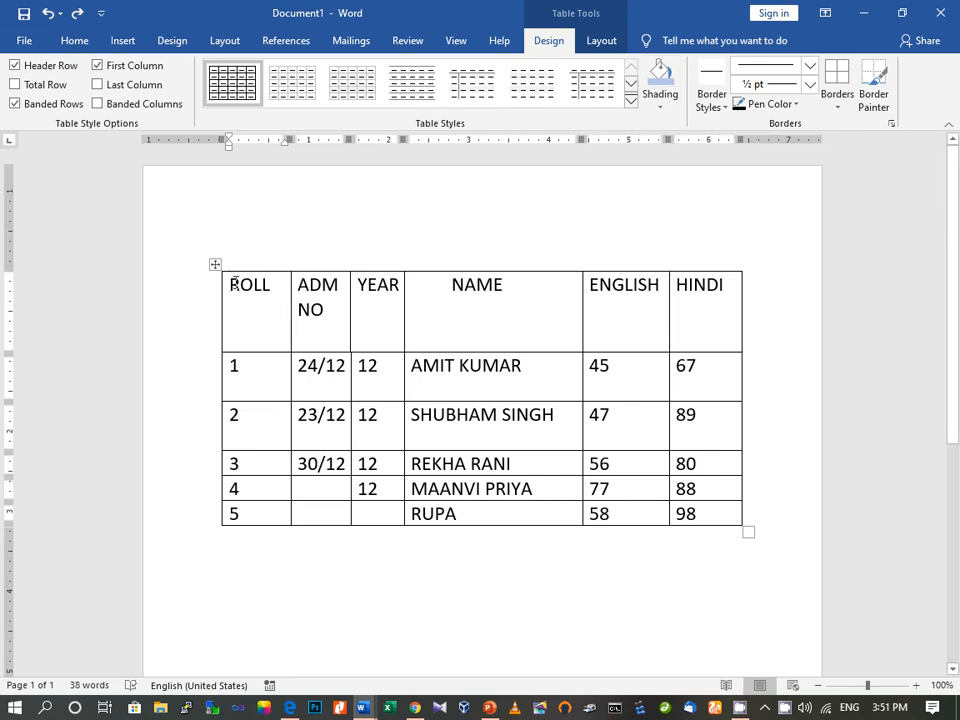
pyautogui.moveTo(264, 315); pyautogui.dragTo(711, 315)
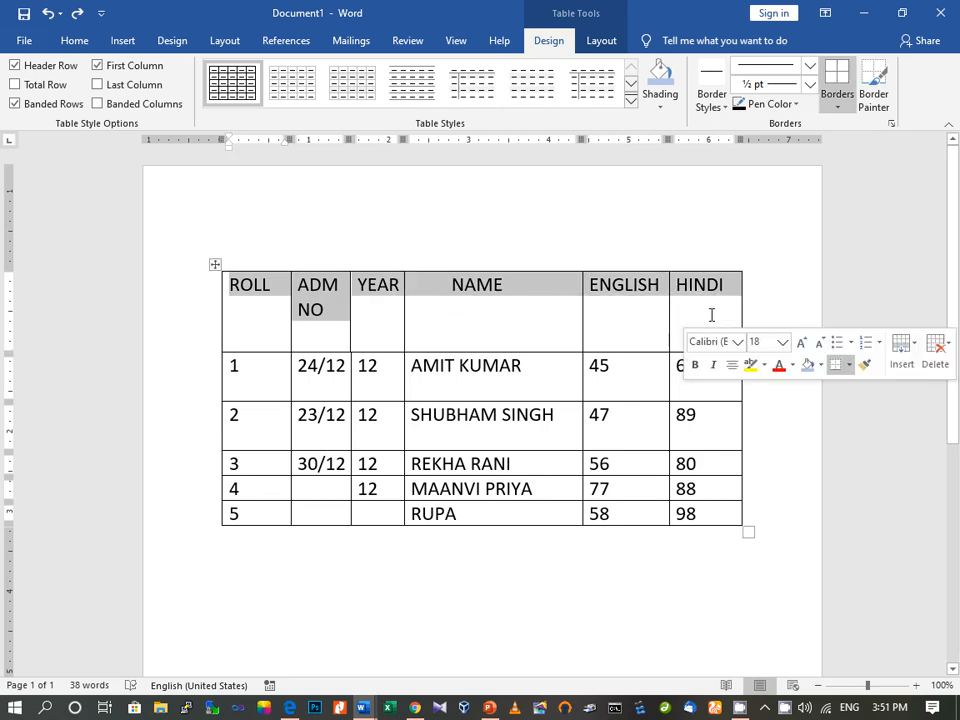
pyautogui.click(660, 98)
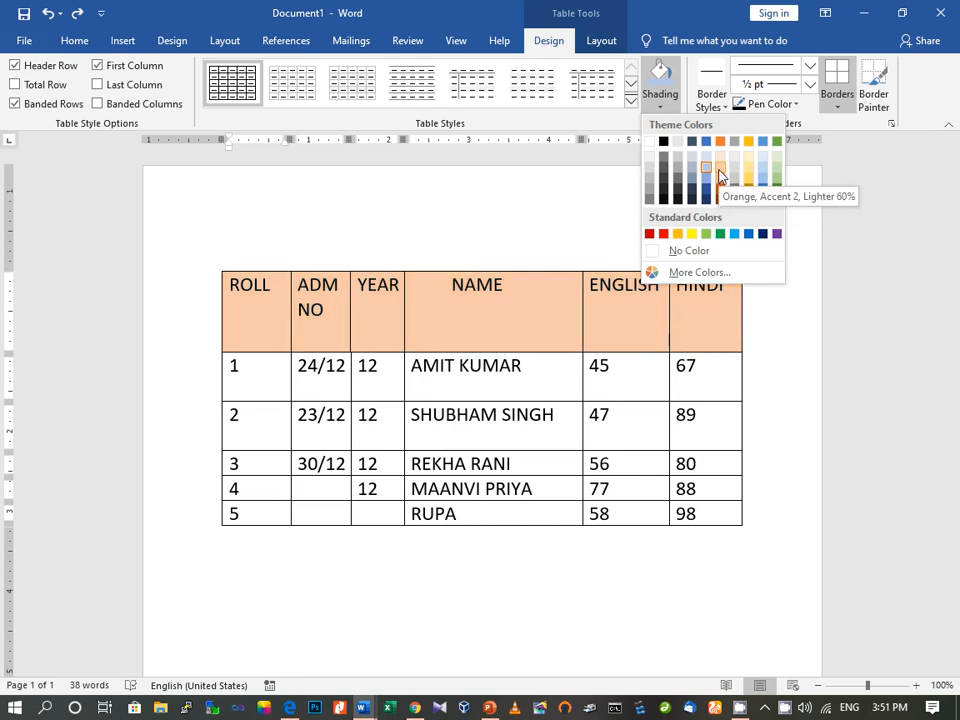
pyautogui.click(720, 176)
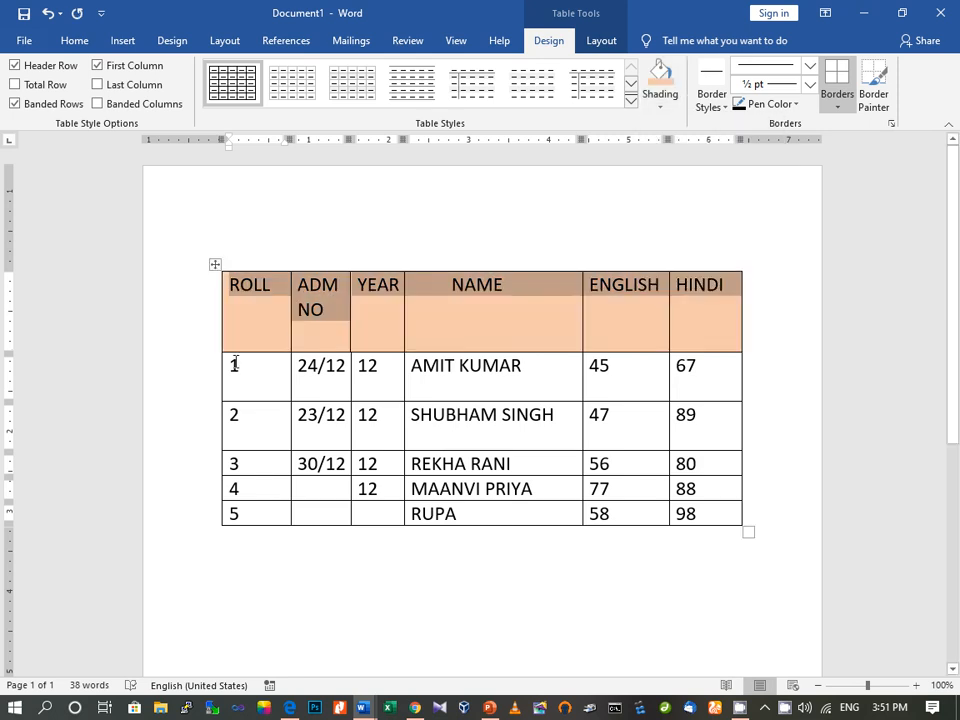
# Shade the roll 1 row with Blue, Accent 1, Lighter 60%.
pyautogui.moveTo(233, 366); pyautogui.dragTo(714, 382)
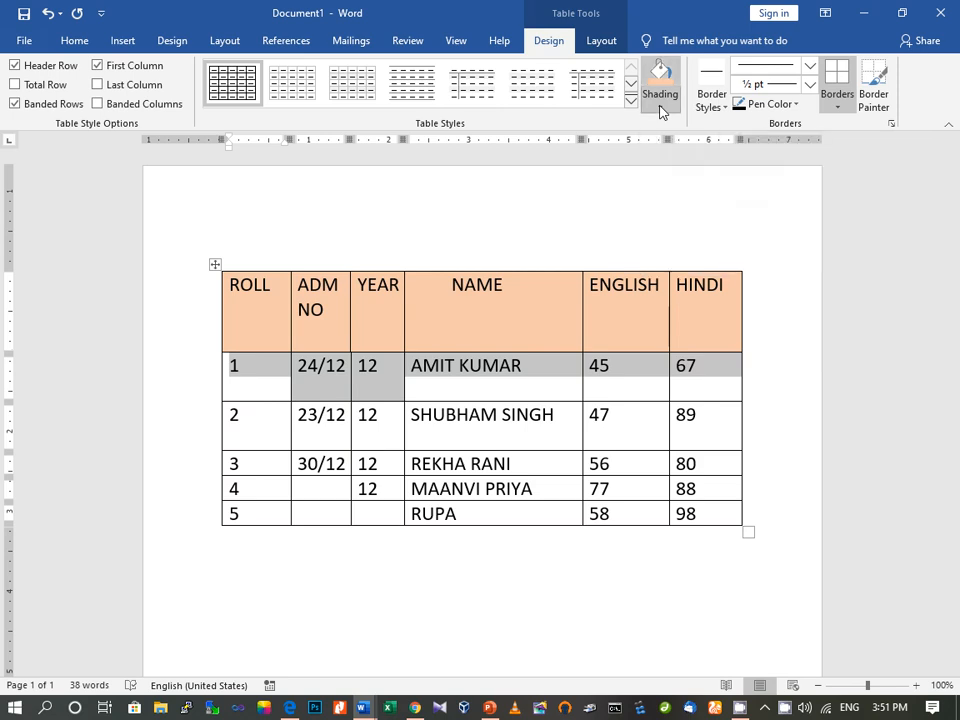
pyautogui.click(660, 106)
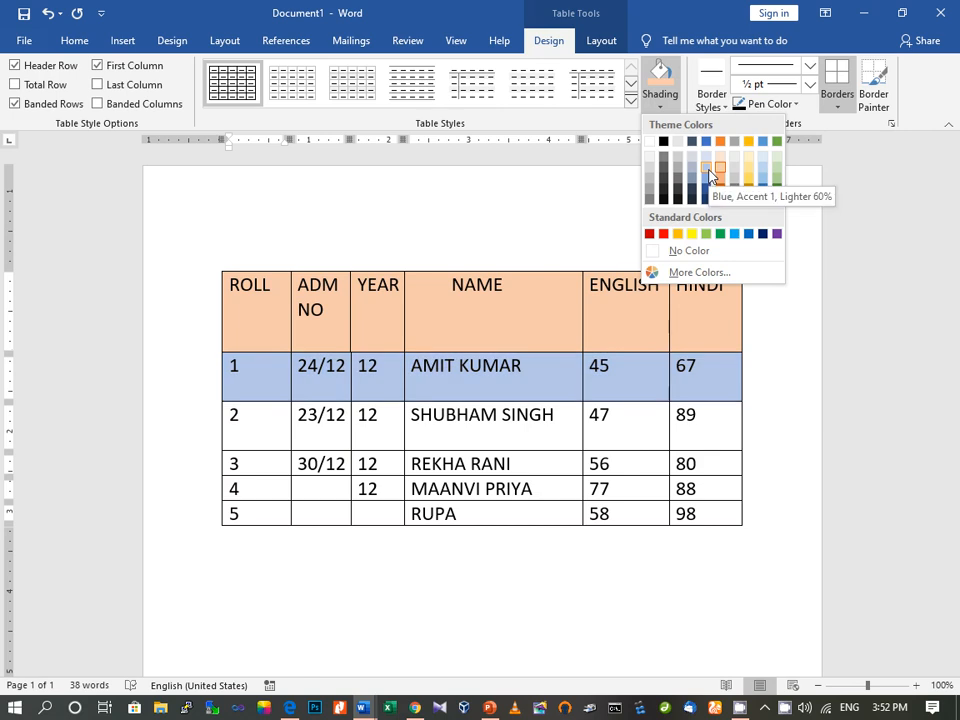
pyautogui.click(709, 172)
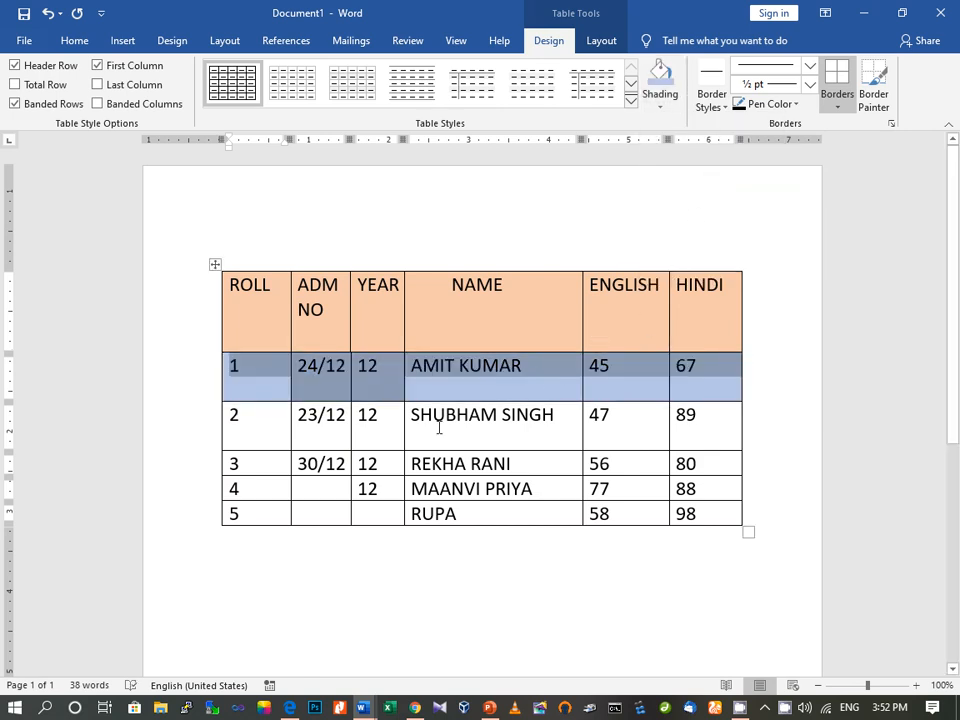
# Shade the name cell in the roll 2 row red and apply All Borders to it.
pyautogui.moveTo(412, 414); pyautogui.dragTo(551, 416)
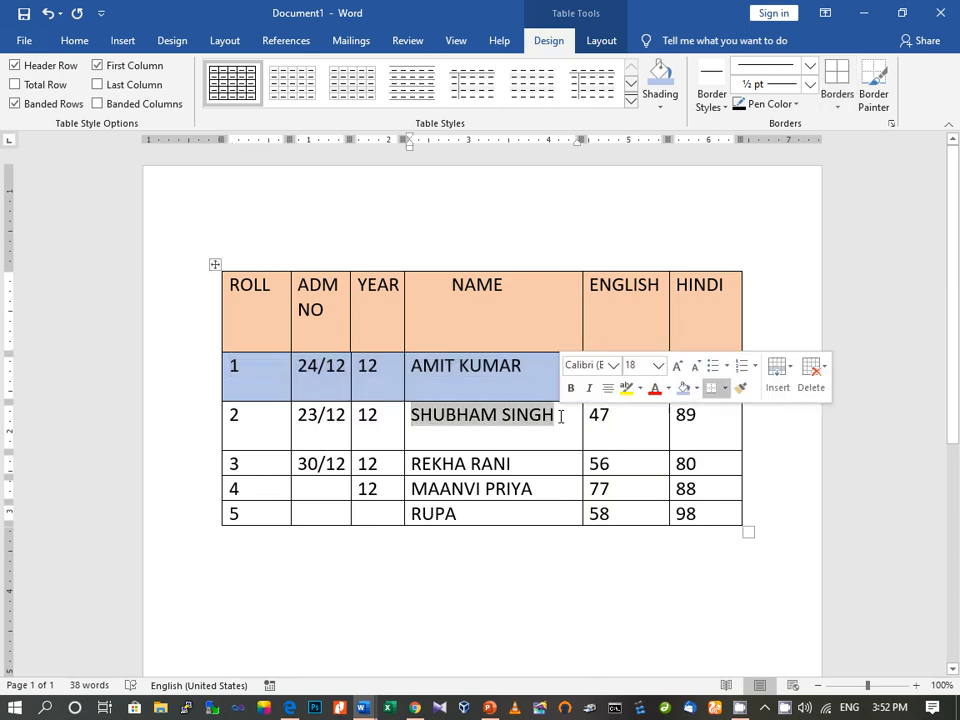
pyautogui.click(660, 104)
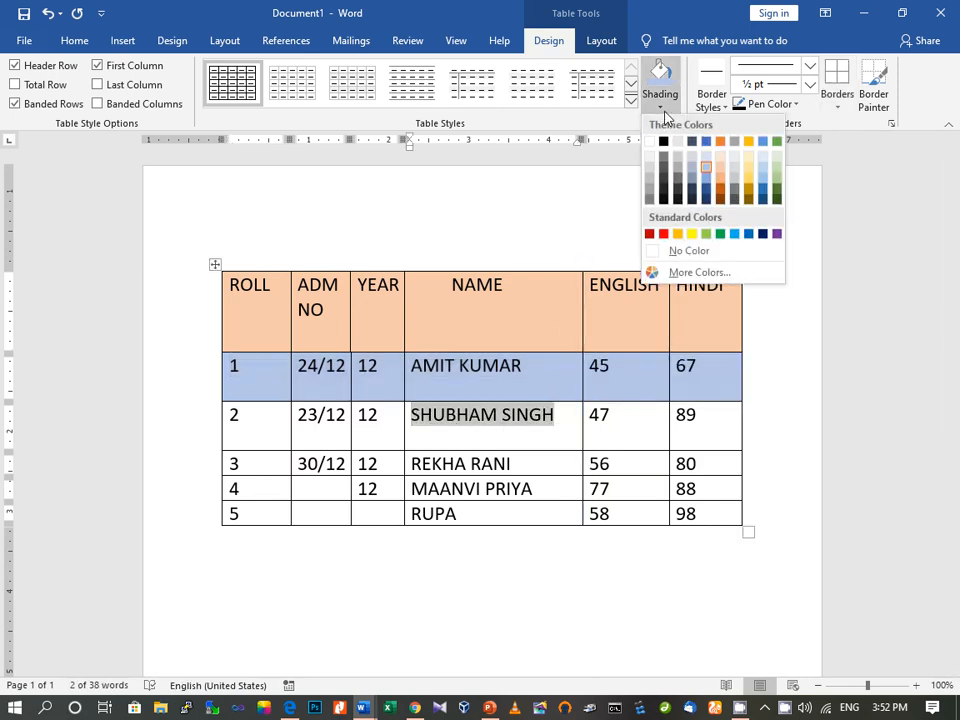
pyautogui.click(663, 234)
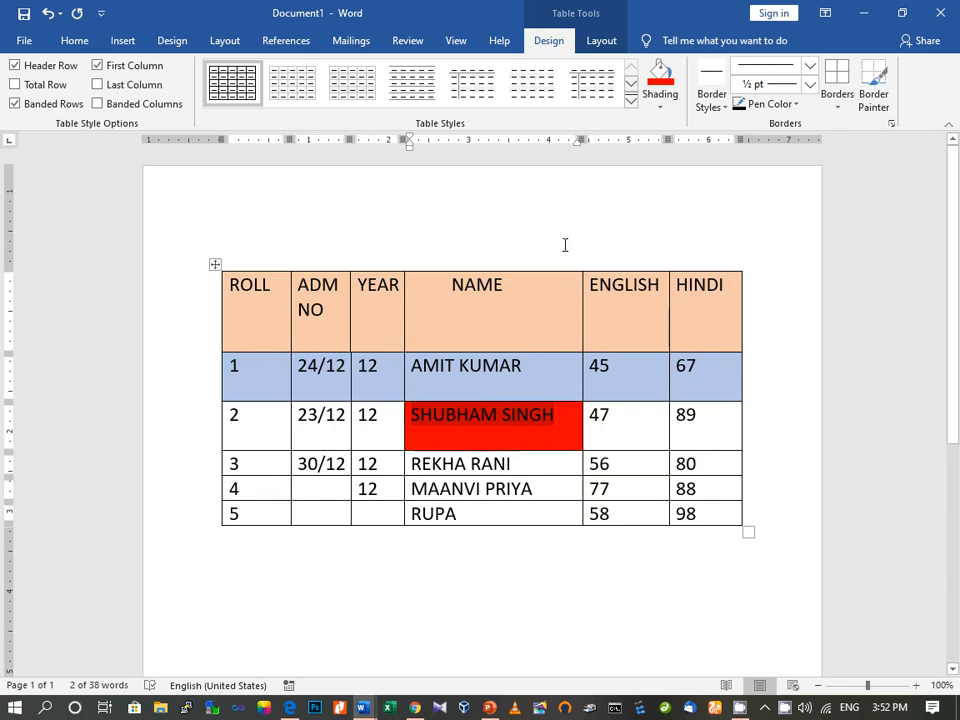
pyautogui.click(839, 112)
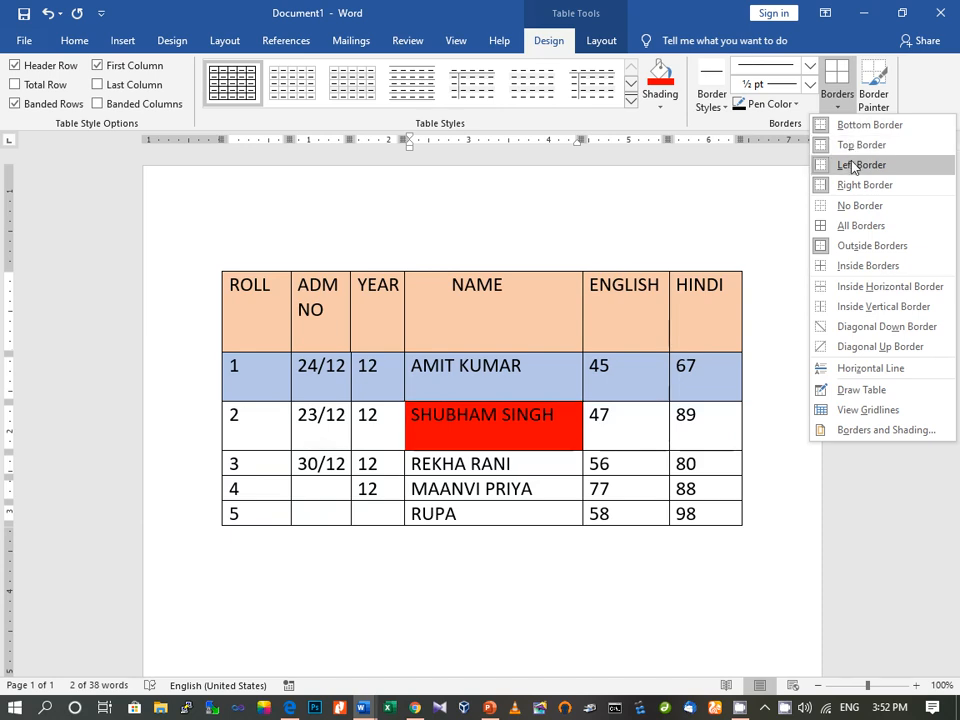
pyautogui.click(855, 228)
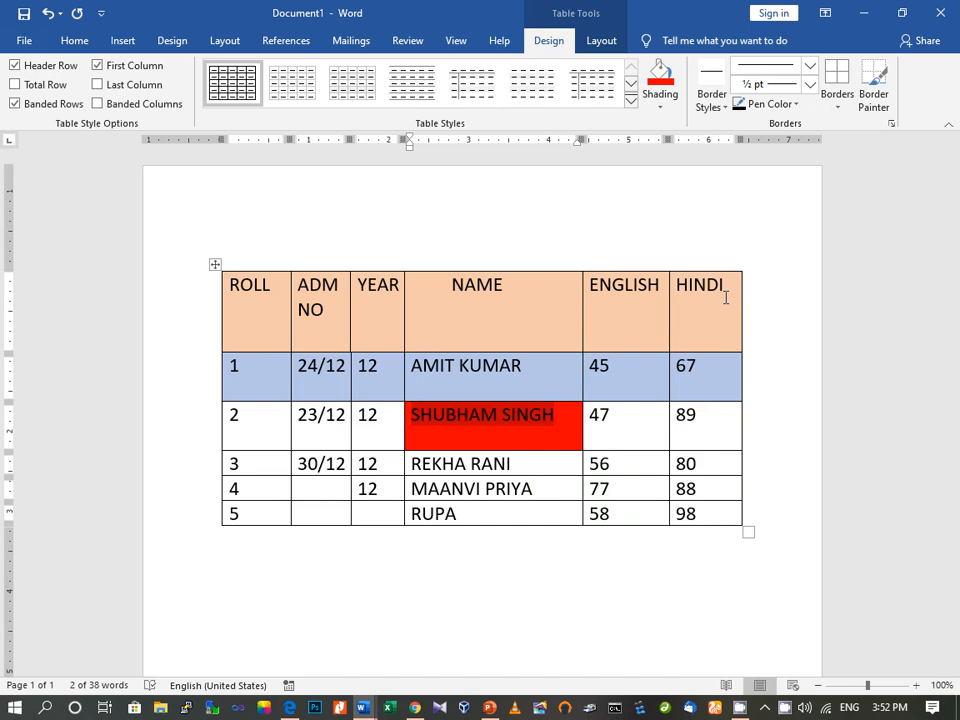
# Shade the entire roll 2 row with a medium gray theme color.
pyautogui.moveTo(236, 424); pyautogui.dragTo(739, 432)
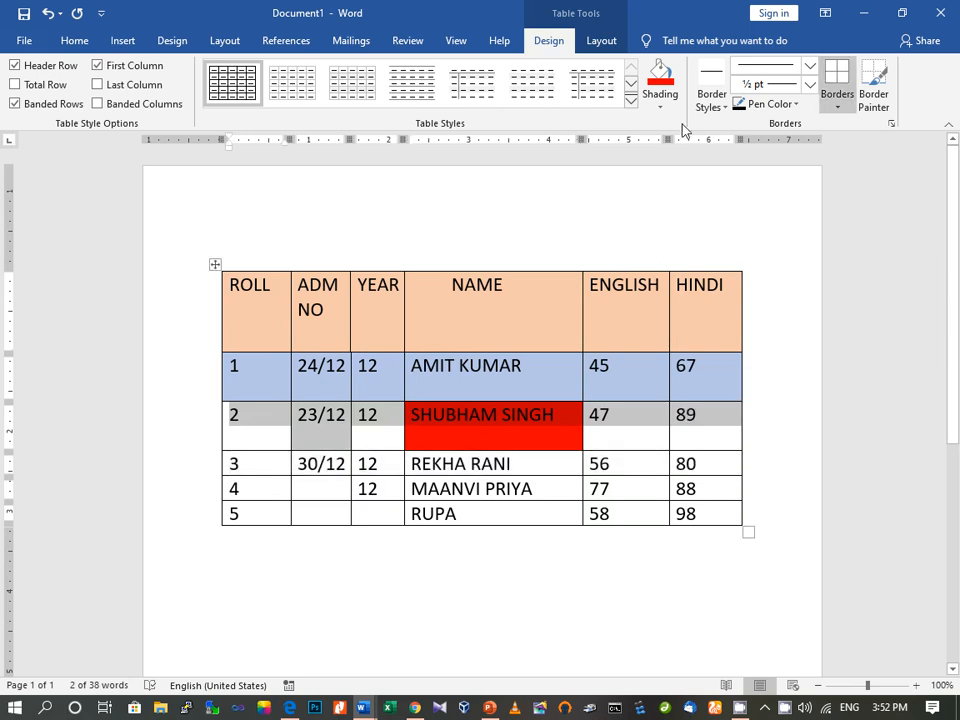
pyautogui.click(660, 106)
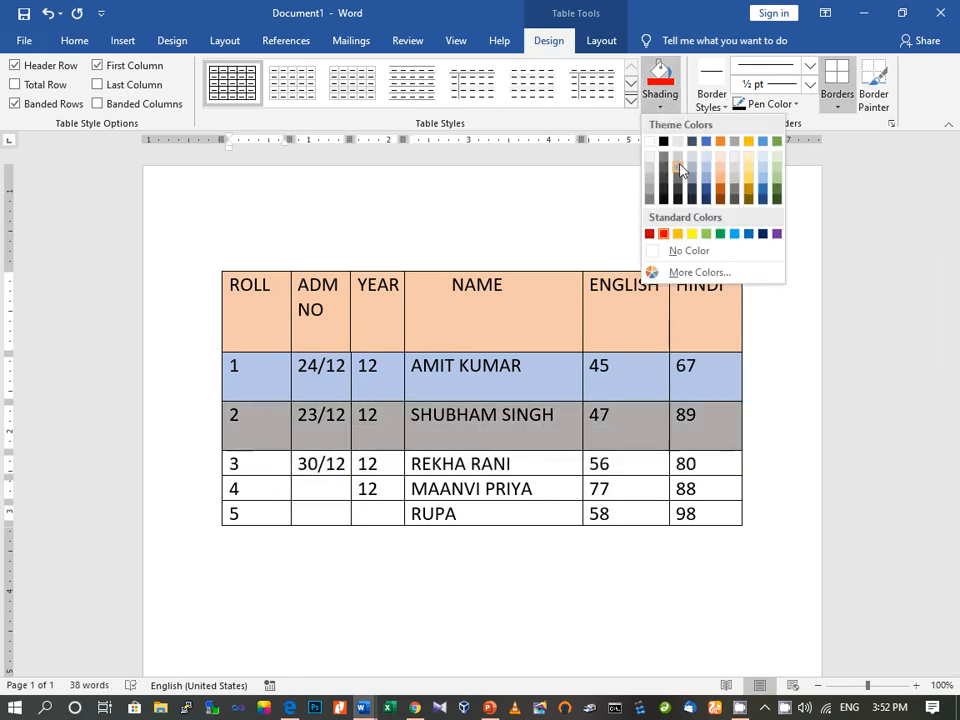
pyautogui.click(680, 170)
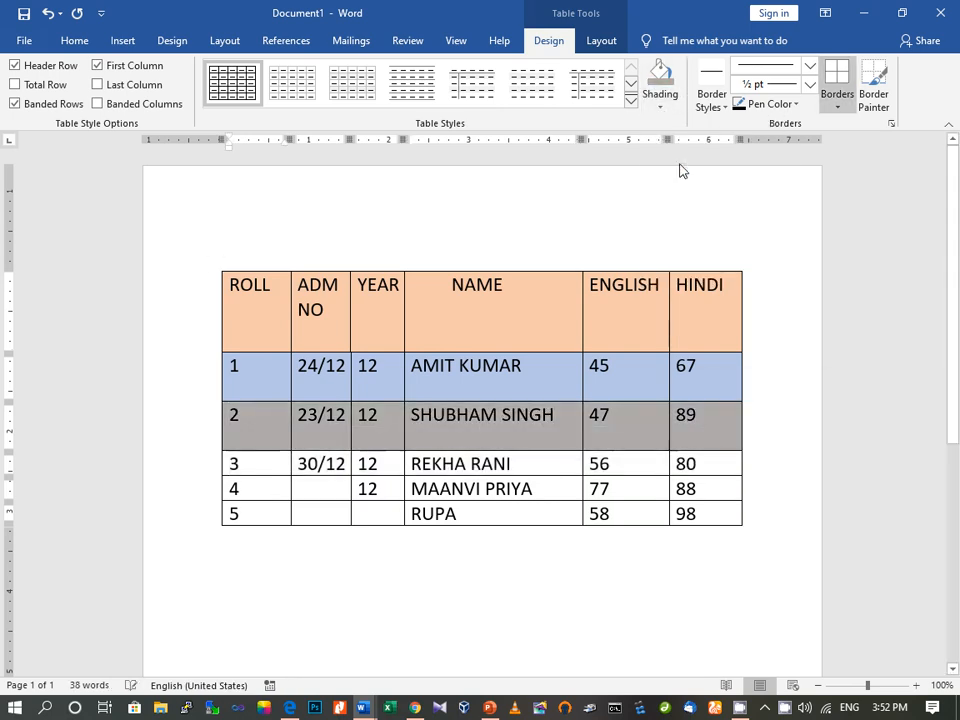
pyautogui.click(606, 249)
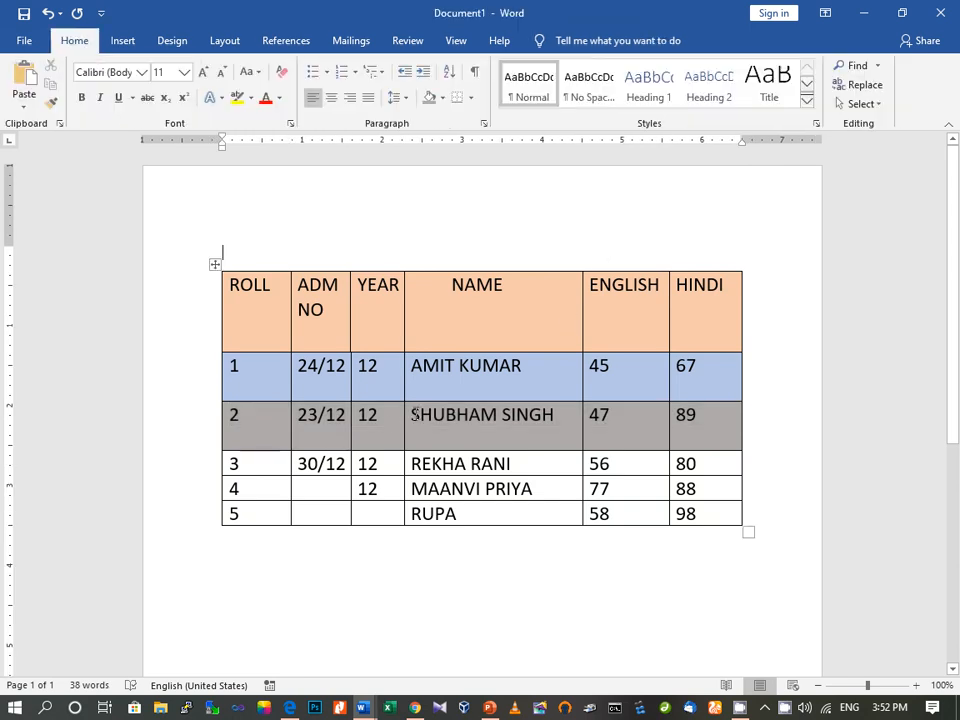
# Fill only the name cell of the gray roll 2 row with standard red shading.
pyautogui.moveTo(413, 414); pyautogui.dragTo(553, 428)
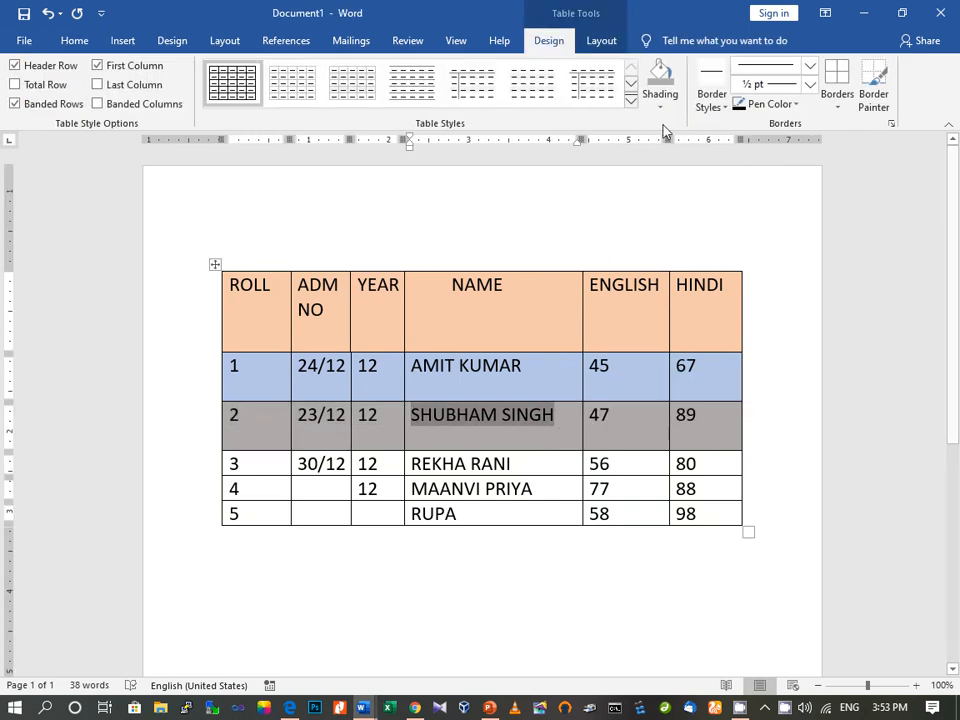
pyautogui.click(660, 100)
pyautogui.click(662, 232)
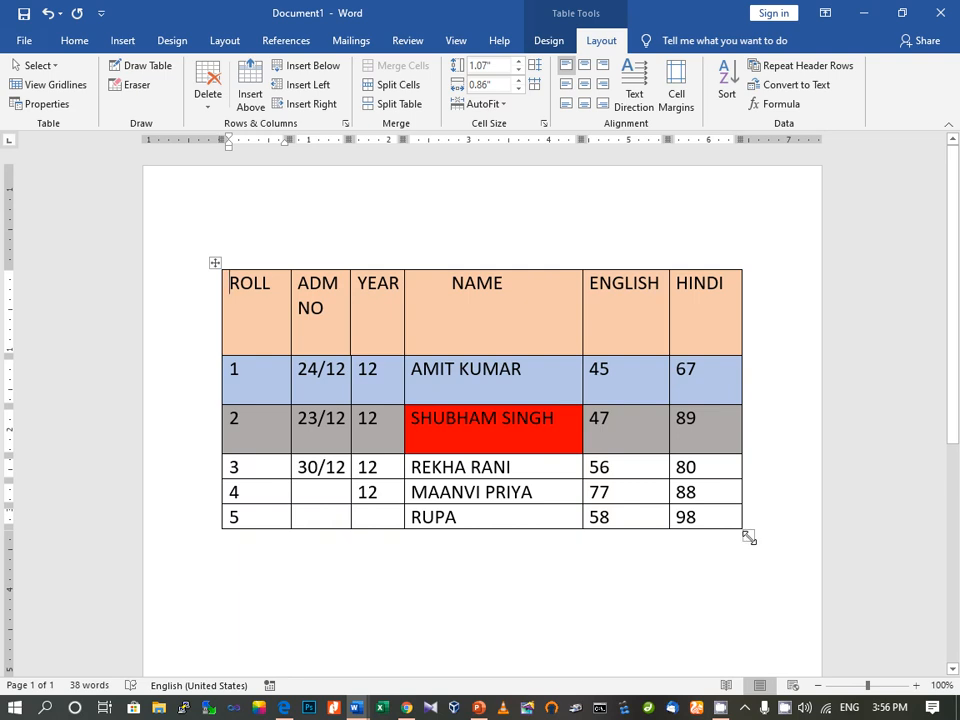
# Shrink and enlarge the whole table twice, ending with the ROLL column about 0.83" wide.
pyautogui.moveTo(749, 537); pyautogui.dragTo(665, 376)
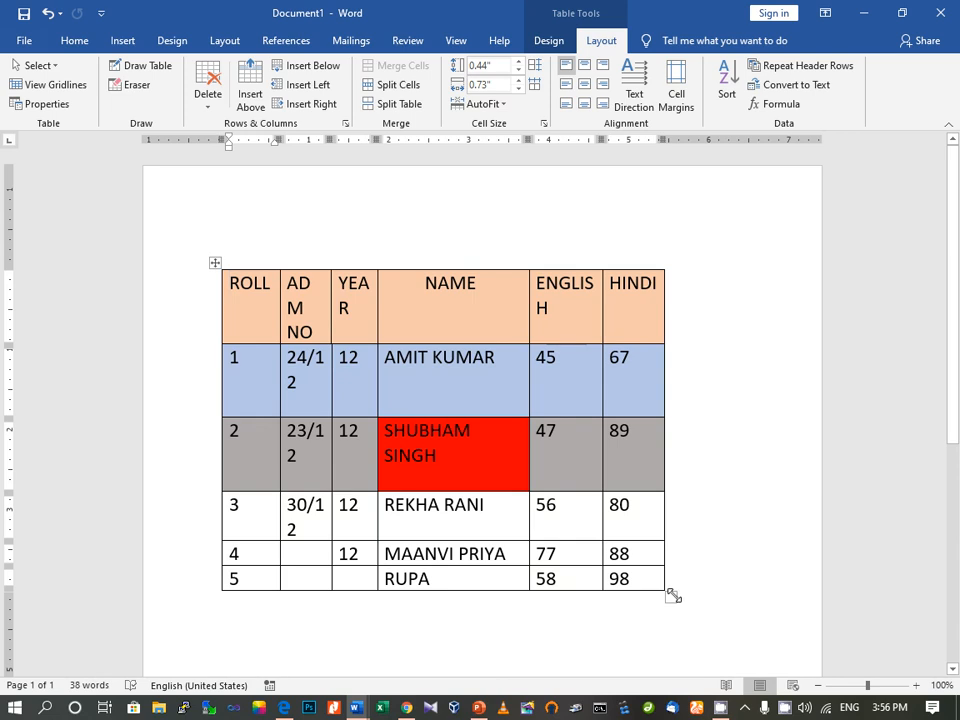
pyautogui.moveTo(673, 595); pyautogui.dragTo(741, 643)
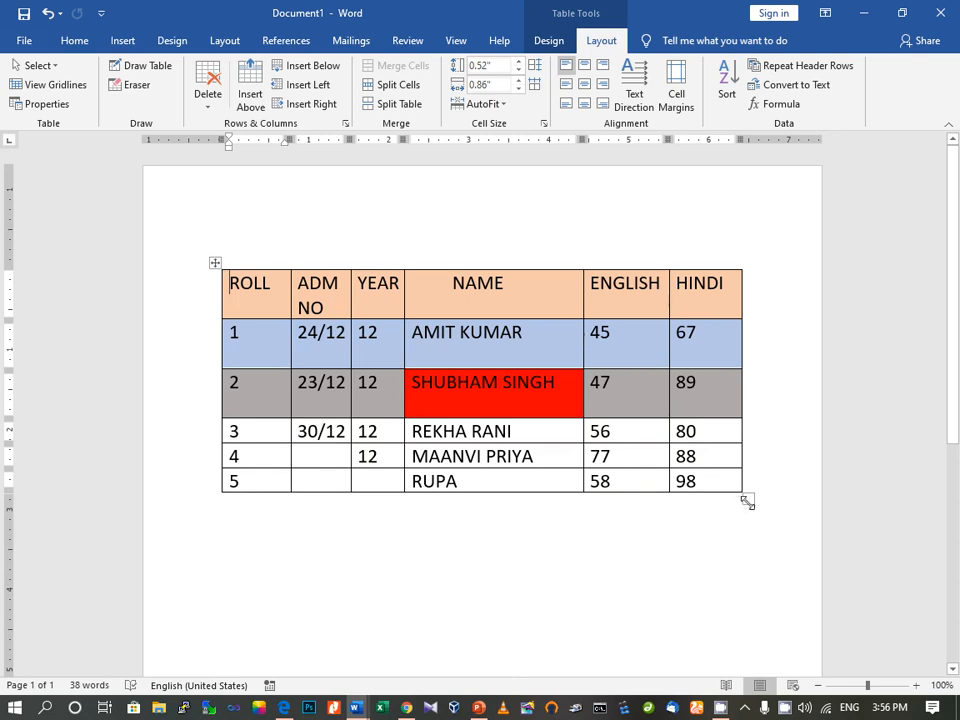
pyautogui.moveTo(749, 498); pyautogui.dragTo(664, 413)
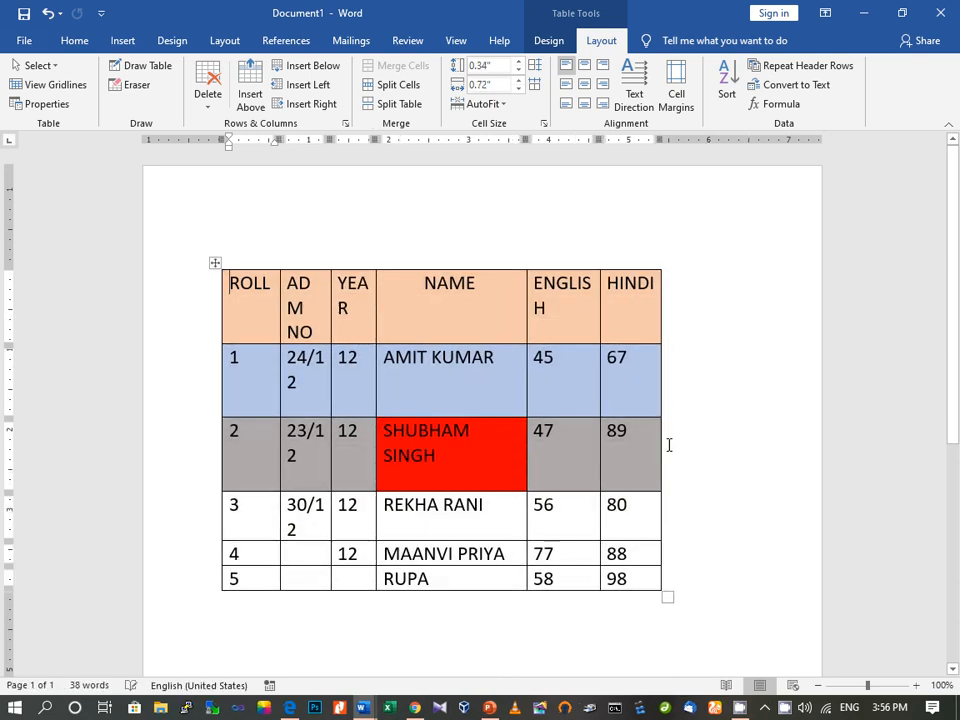
pyautogui.moveTo(664, 596); pyautogui.dragTo(727, 634)
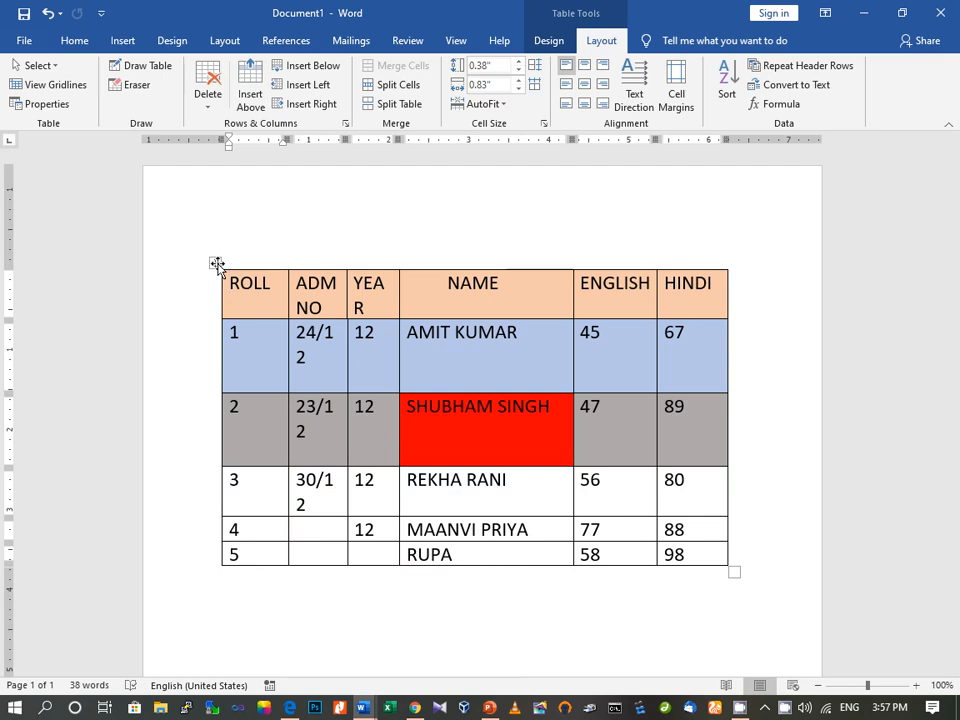
# Move the table down the page and back up near the top margin, and widen it until the ROLL column is about 0.86" wide.
pyautogui.moveTo(217, 265); pyautogui.dragTo(219, 353)
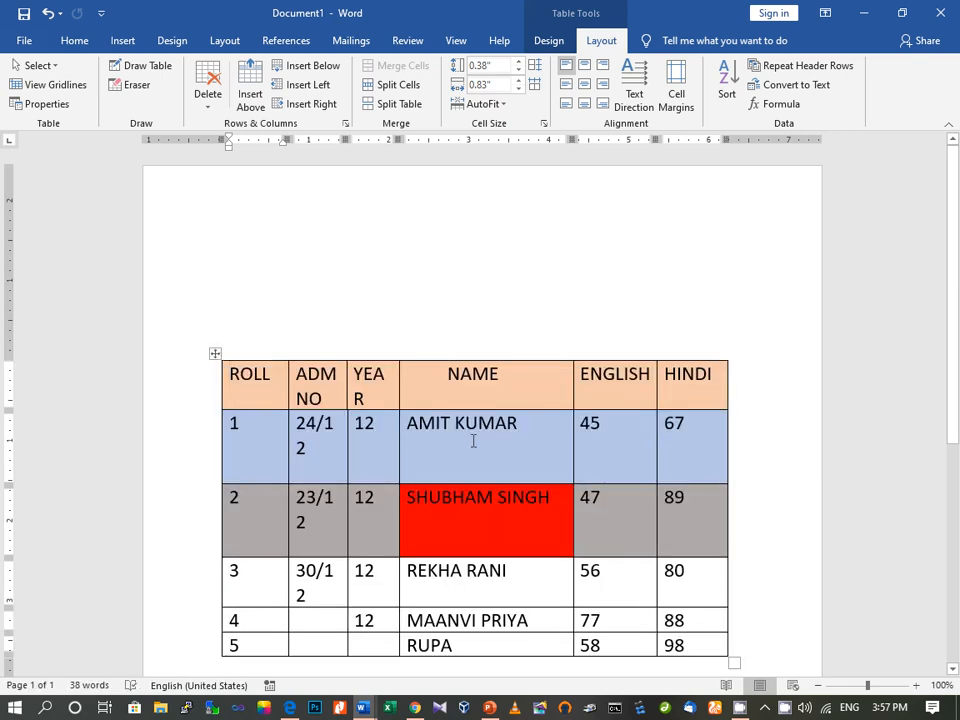
pyautogui.click(214, 355)
pyautogui.moveTo(214, 355); pyautogui.dragTo(213, 238)
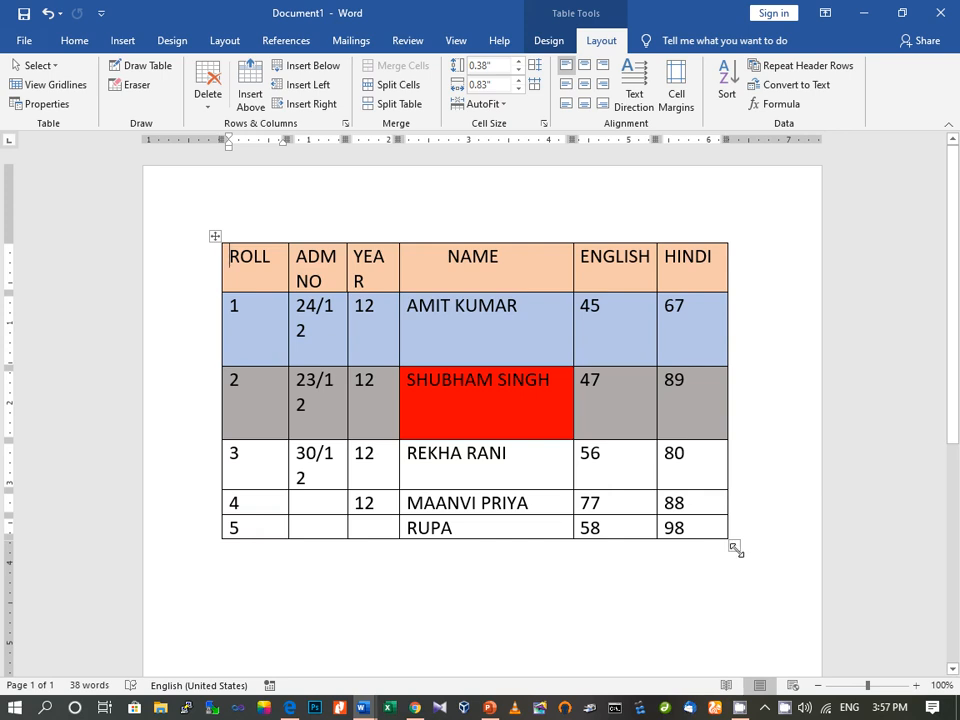
pyautogui.moveTo(735, 548); pyautogui.dragTo(741, 563)
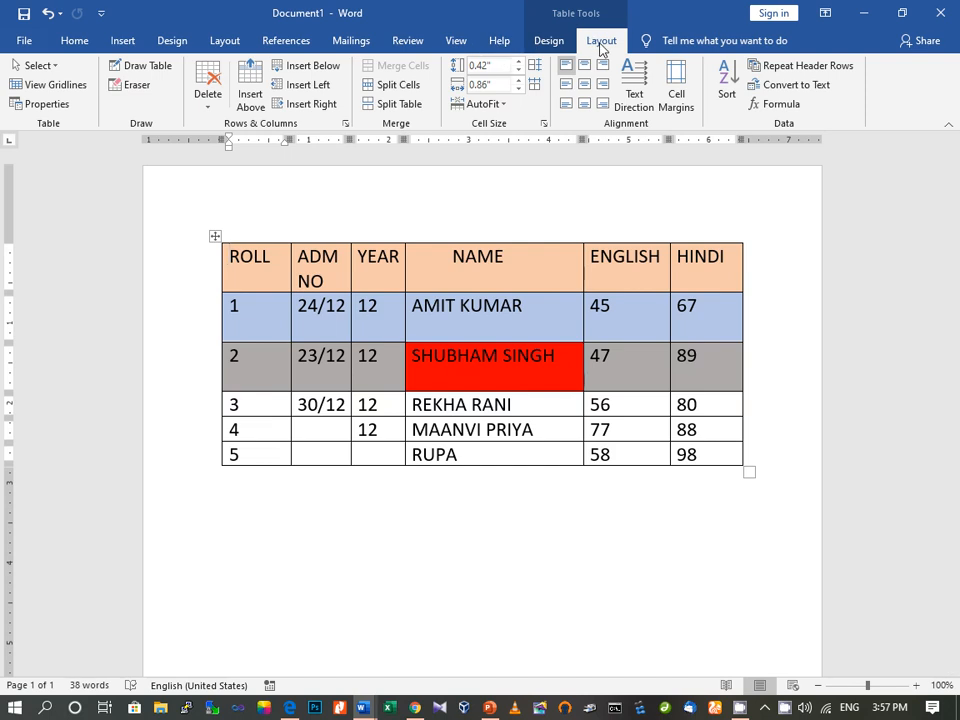
# Apply AutoFit Contents to the table.
pyautogui.click(505, 106)
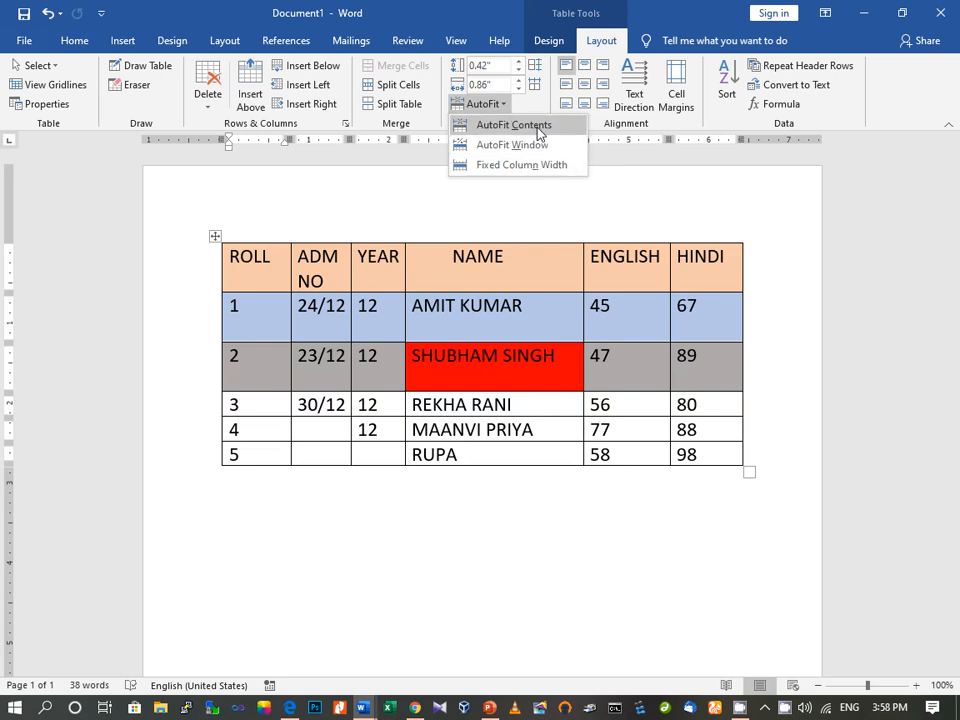
pyautogui.click(538, 129)
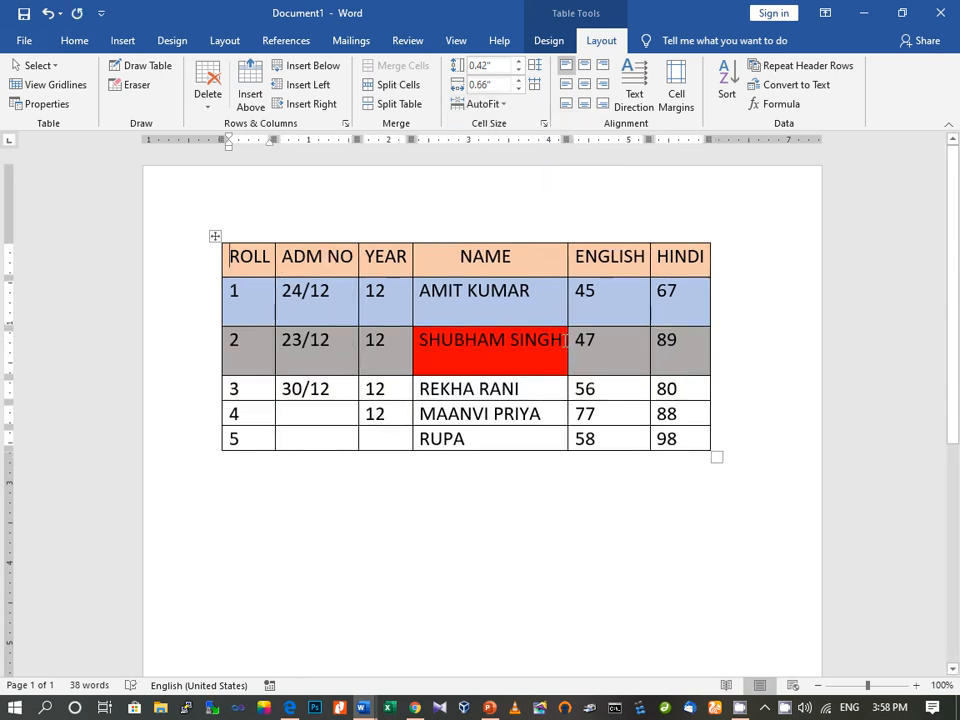
# Replace the surname in the roll 2 name cell with a middle name and surname to test the automatic column fitting.
pyautogui.click(565, 341)
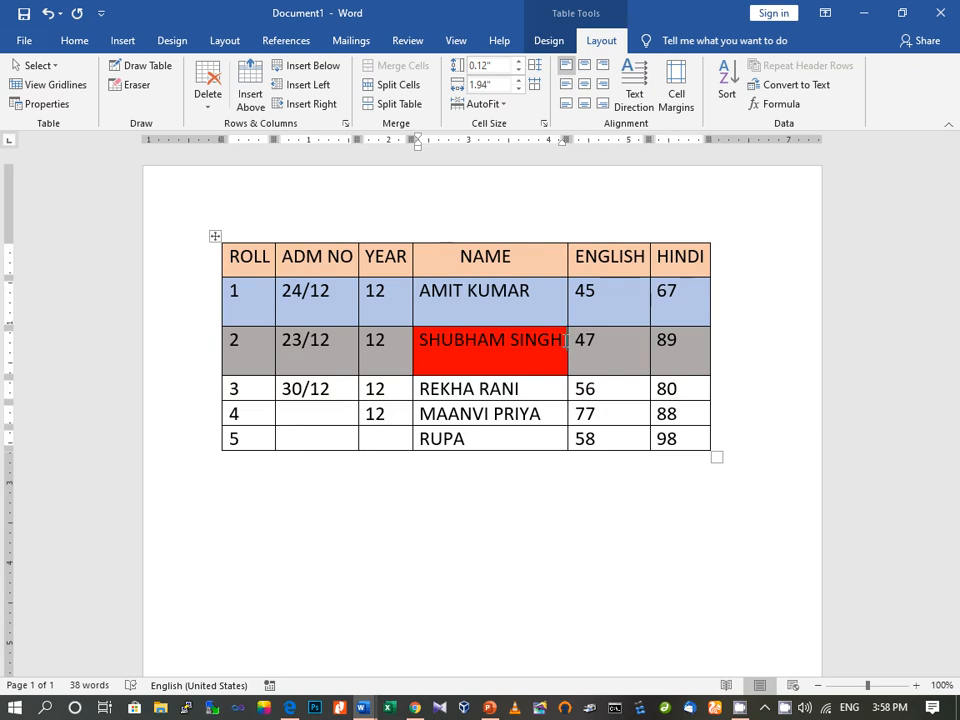
pyautogui.press('BackSpace')
pyautogui.press('BackSpace')
pyautogui.press('BackSpace')
pyautogui.press('BackSpace')
pyautogui.press('BackSpace')
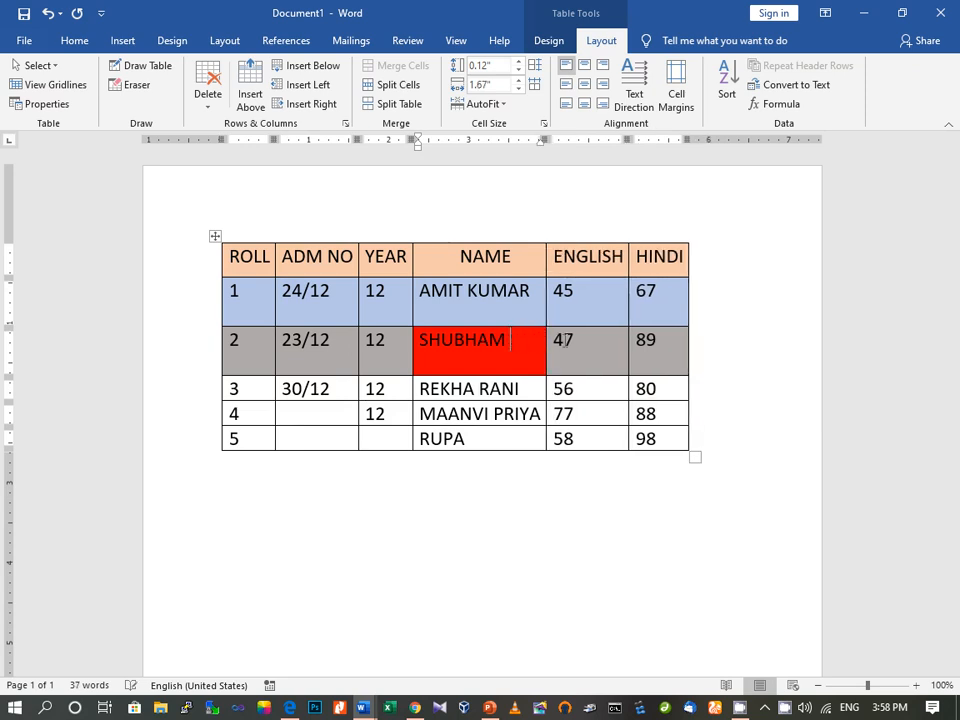
pyautogui.write('KUMAR')
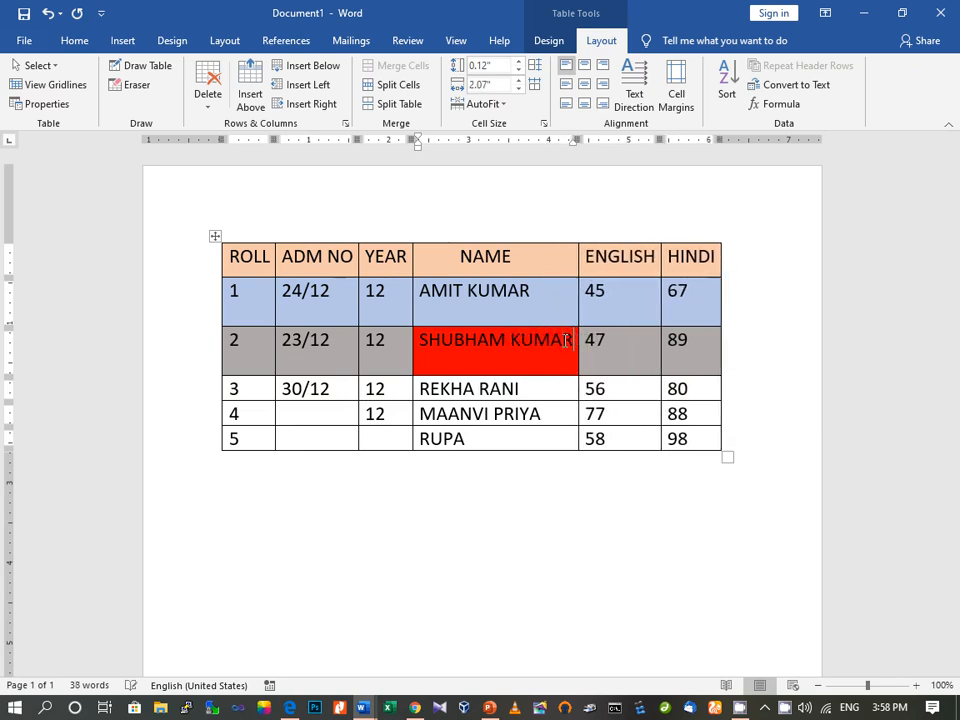
pyautogui.write(' SINGH')
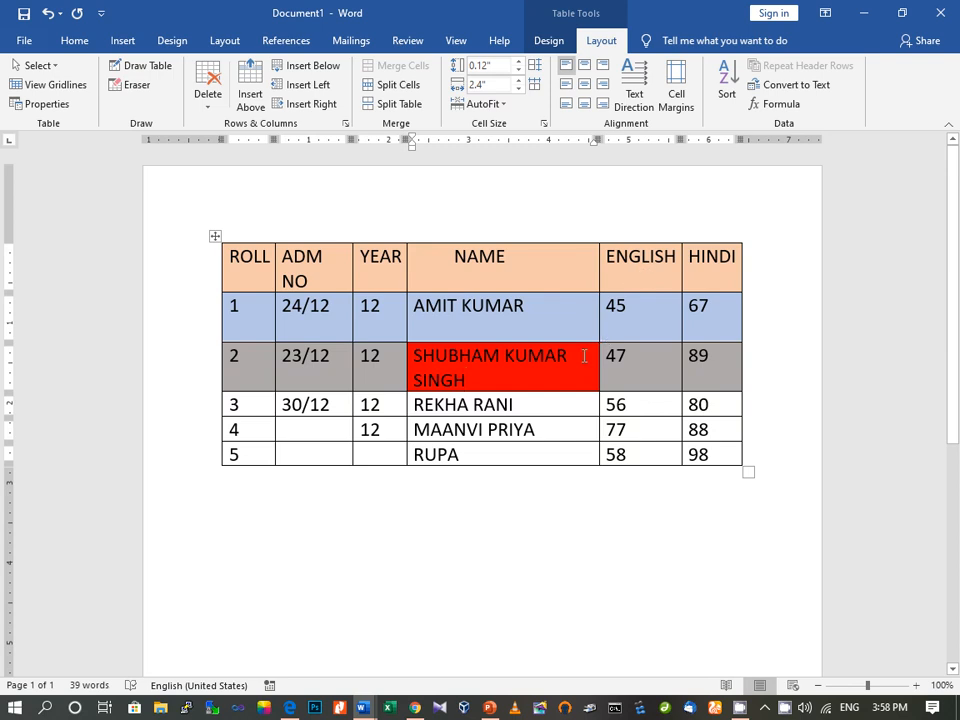
# Apply AutoFit Window to the table.
pyautogui.click(504, 110)
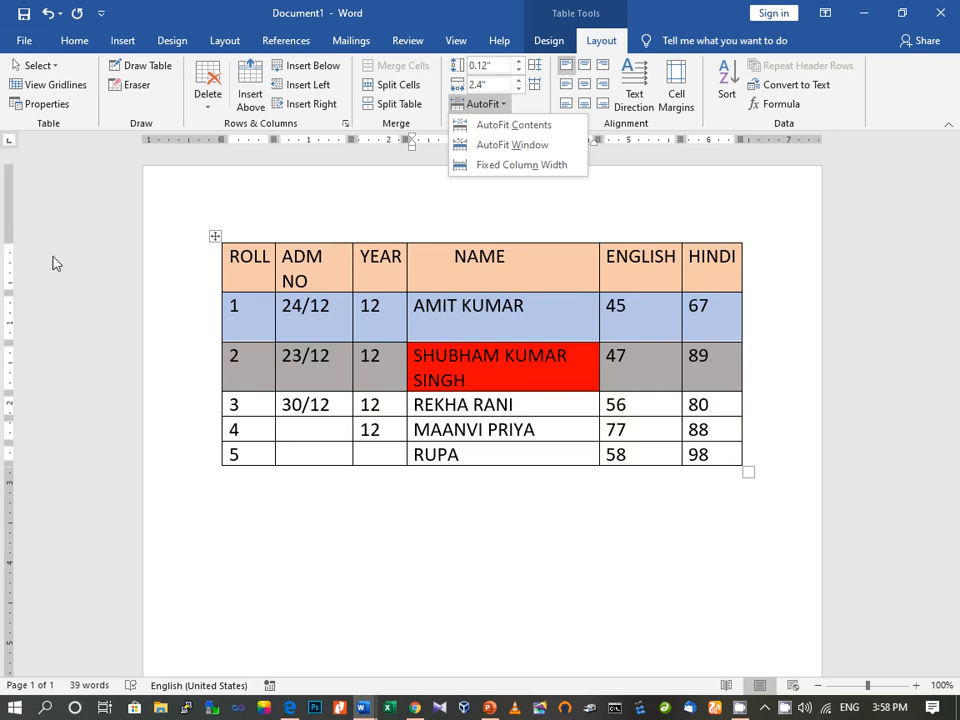
pyautogui.click(534, 153)
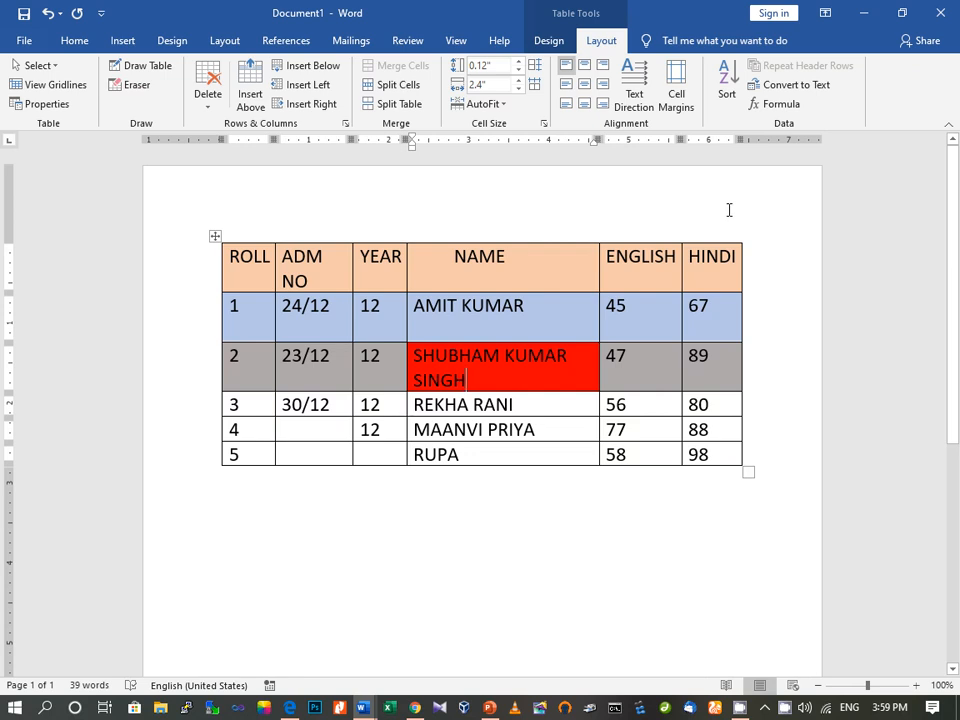
# Set the table to Fixed Column Width and append the surname repeatedly in the roll 2 name cell.
pyautogui.click(504, 108)
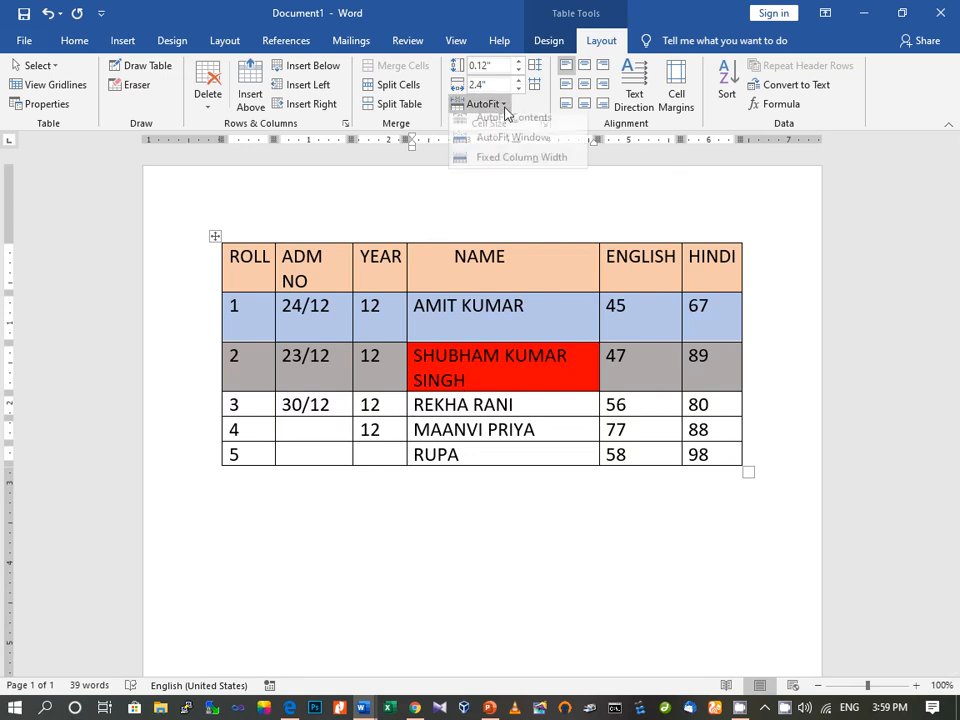
pyautogui.click(519, 166)
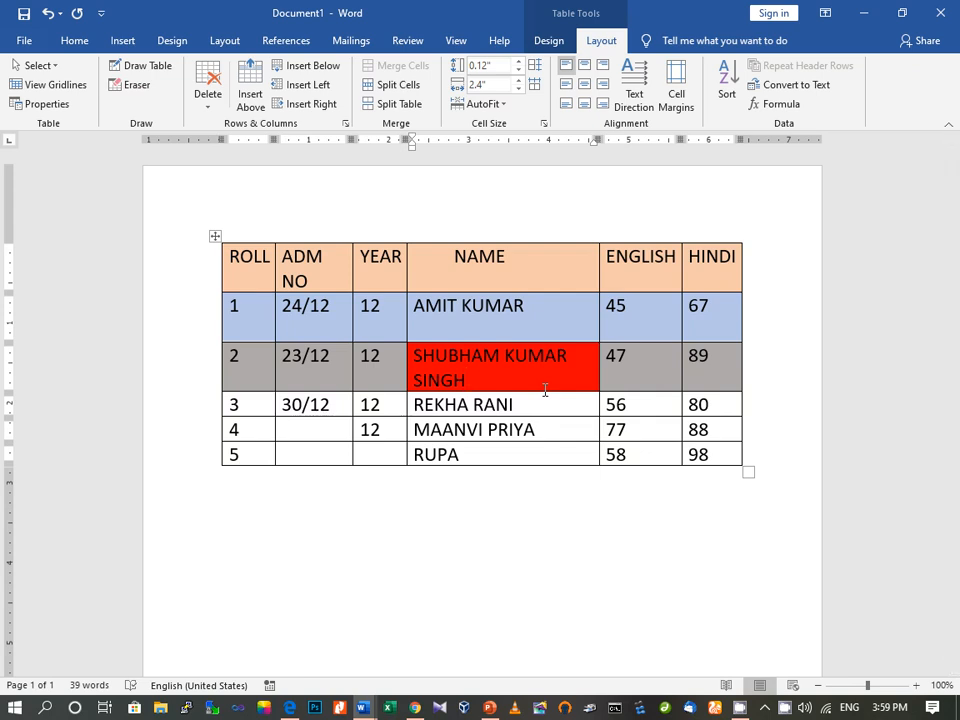
pyautogui.write('SINGH SINGH SINGH')
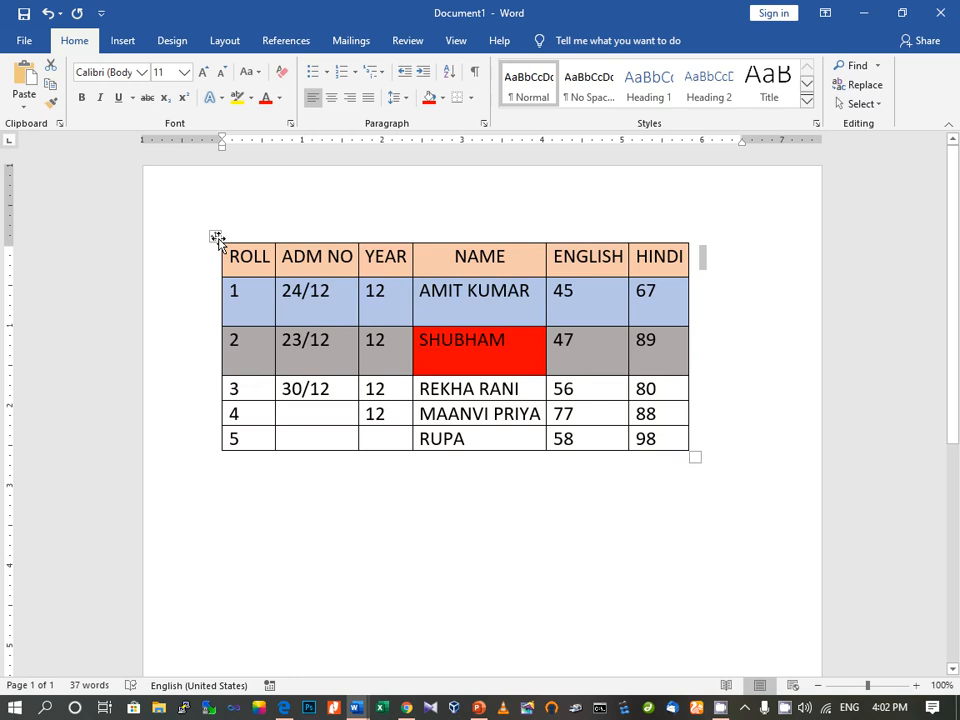
# Select the whole table, center it between the page margins, and finally align it to the right margin.
pyautogui.click(216, 238)
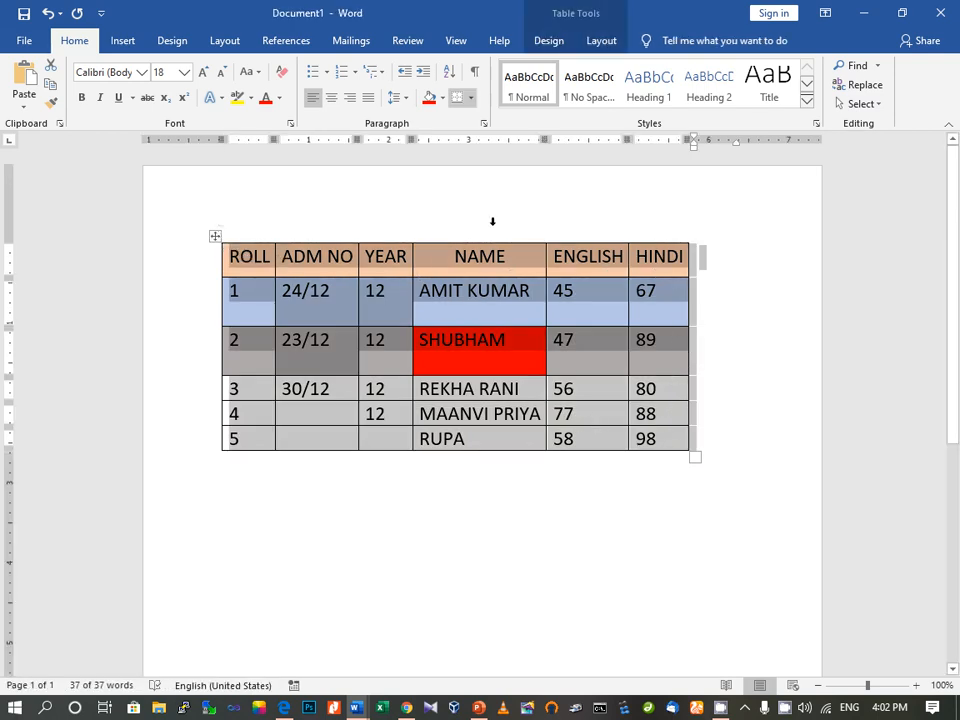
pyautogui.click(333, 105)
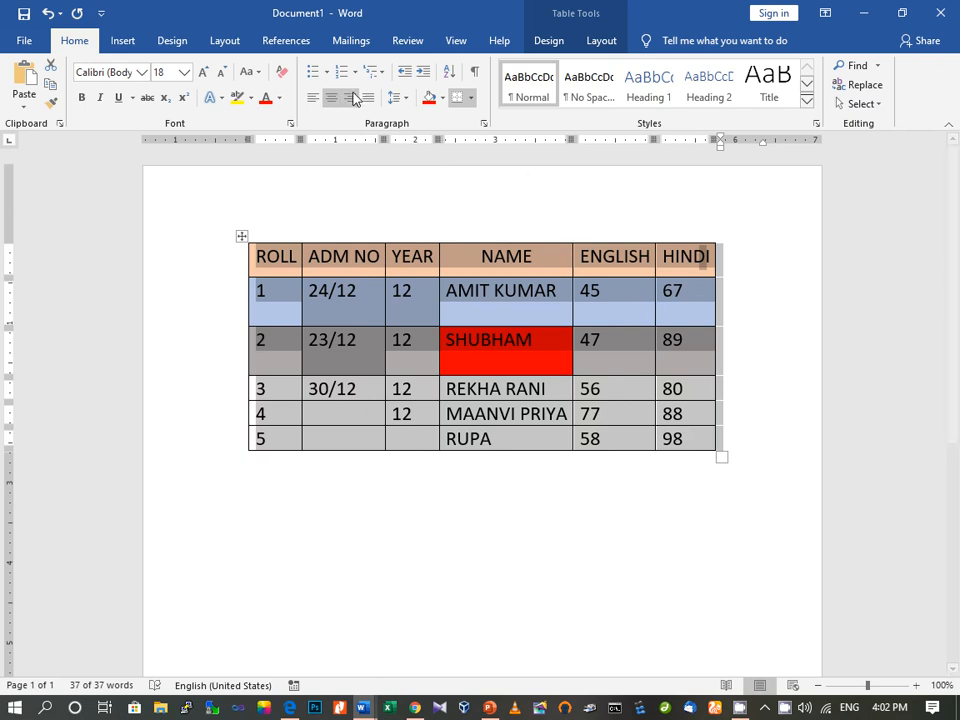
pyautogui.click(352, 98)
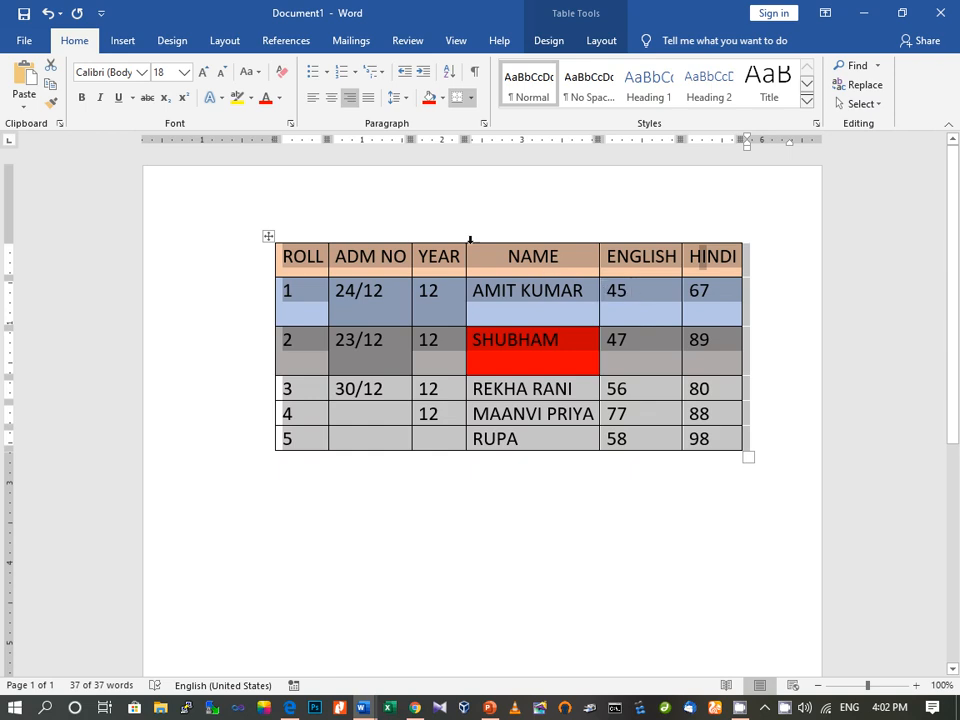
# Center the YEAR heading text within its header cell.
pyautogui.click(422, 258)
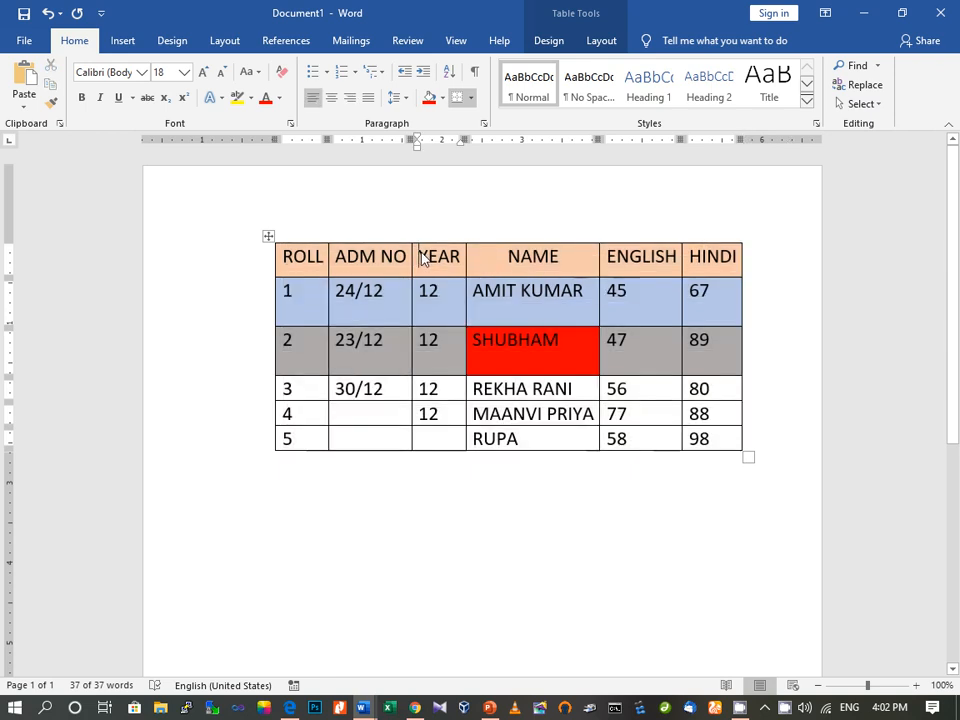
pyautogui.moveTo(420, 258); pyautogui.dragTo(465, 258)
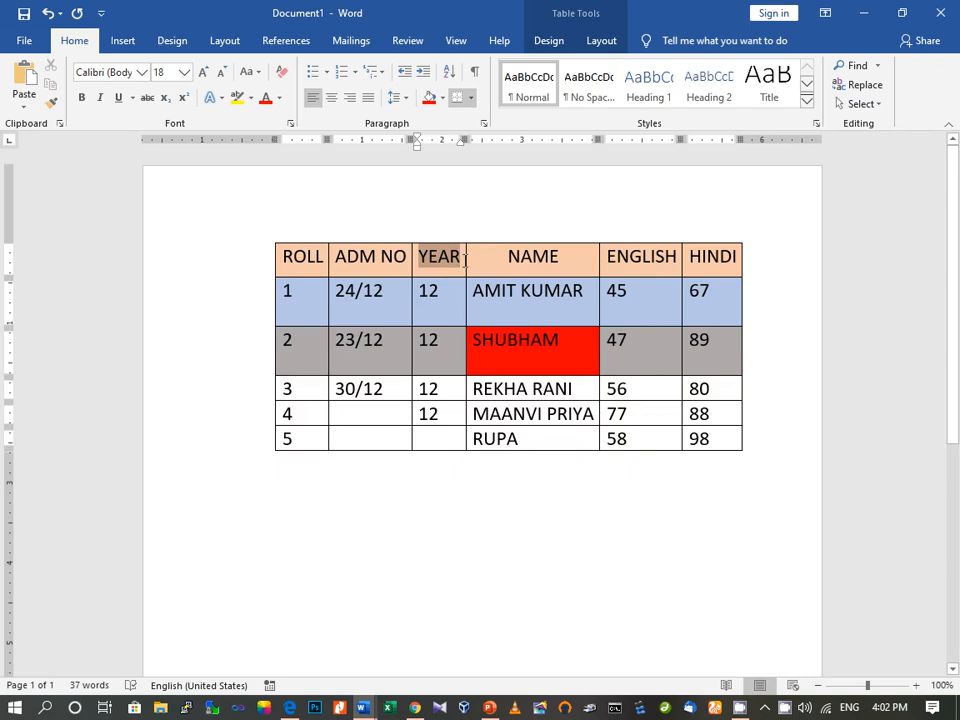
pyautogui.click(331, 103)
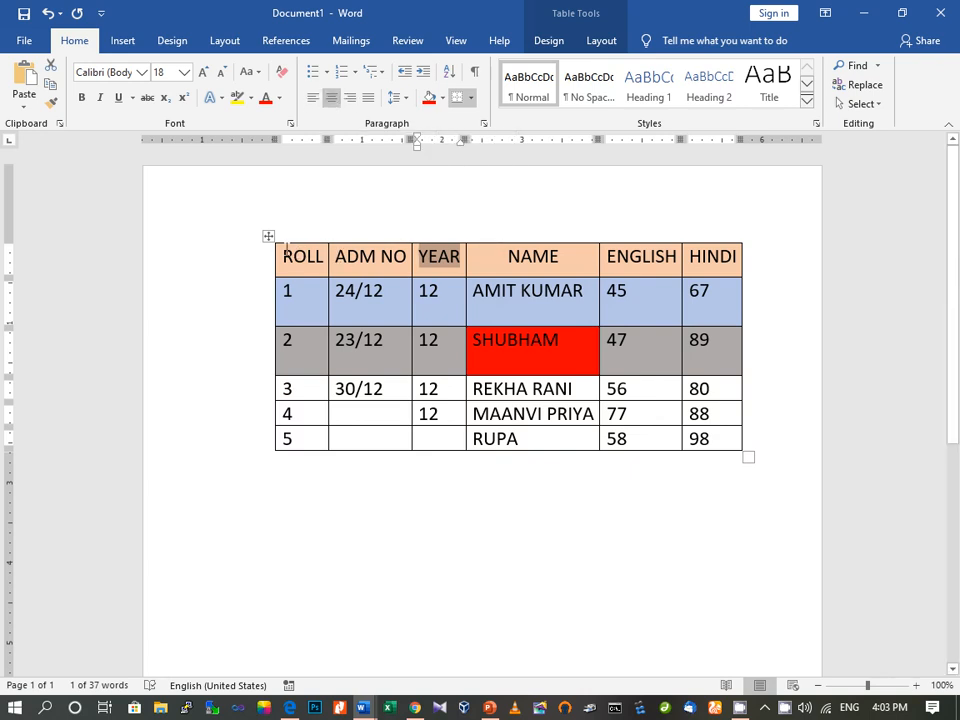
# Left-align the text of the whole header row from ROLL to HINDI, and select the entire table.
pyautogui.moveTo(284, 244); pyautogui.dragTo(705, 265)
pyautogui.click(705, 265)
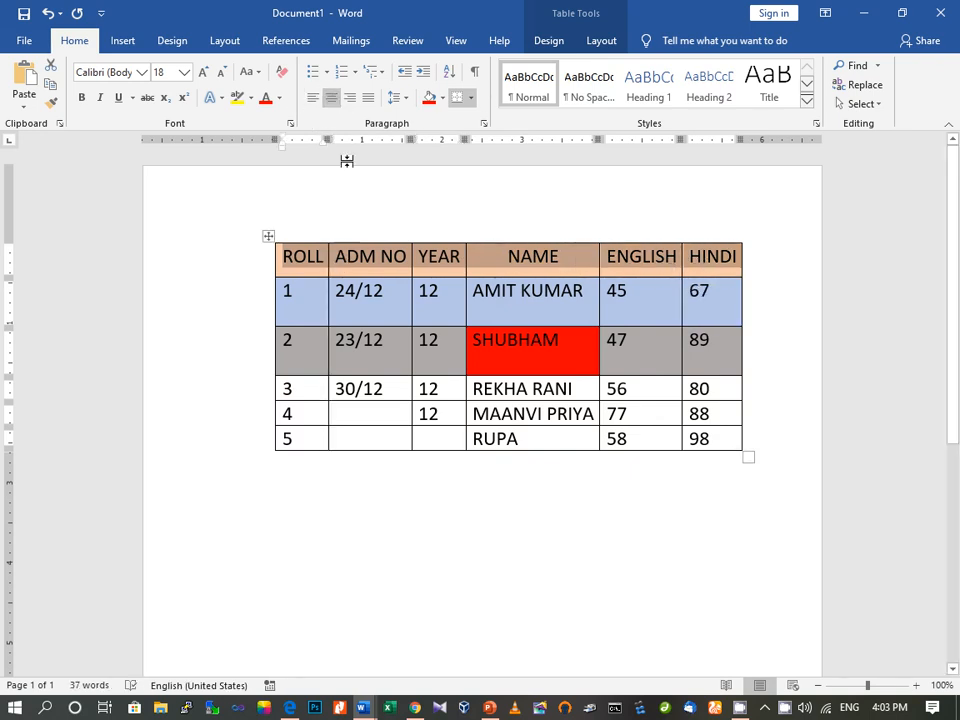
pyautogui.click(314, 100)
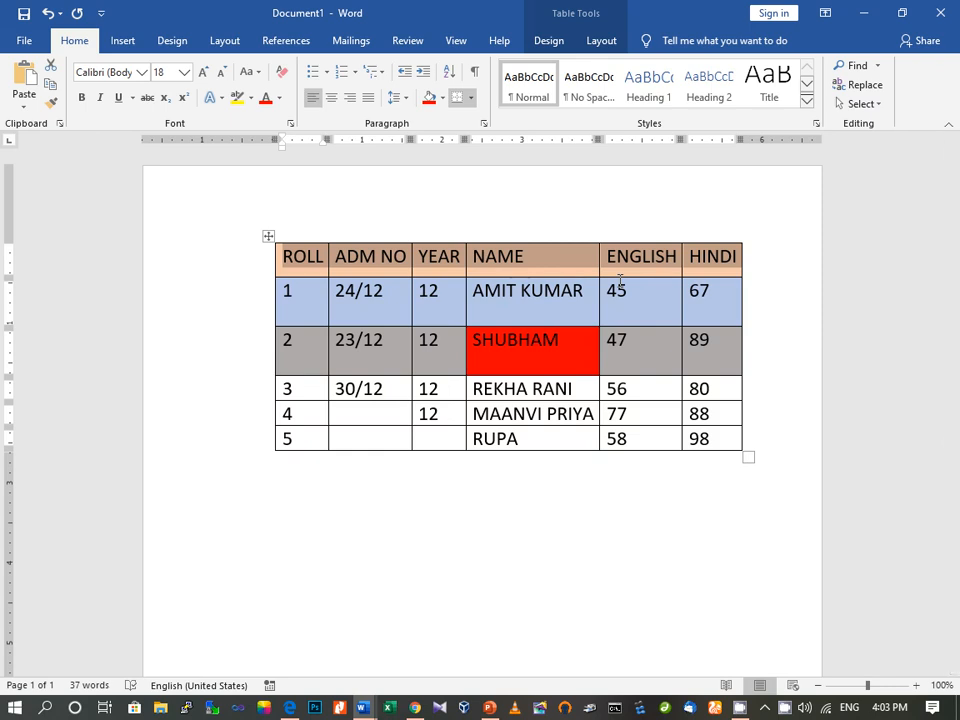
pyautogui.click(268, 240)
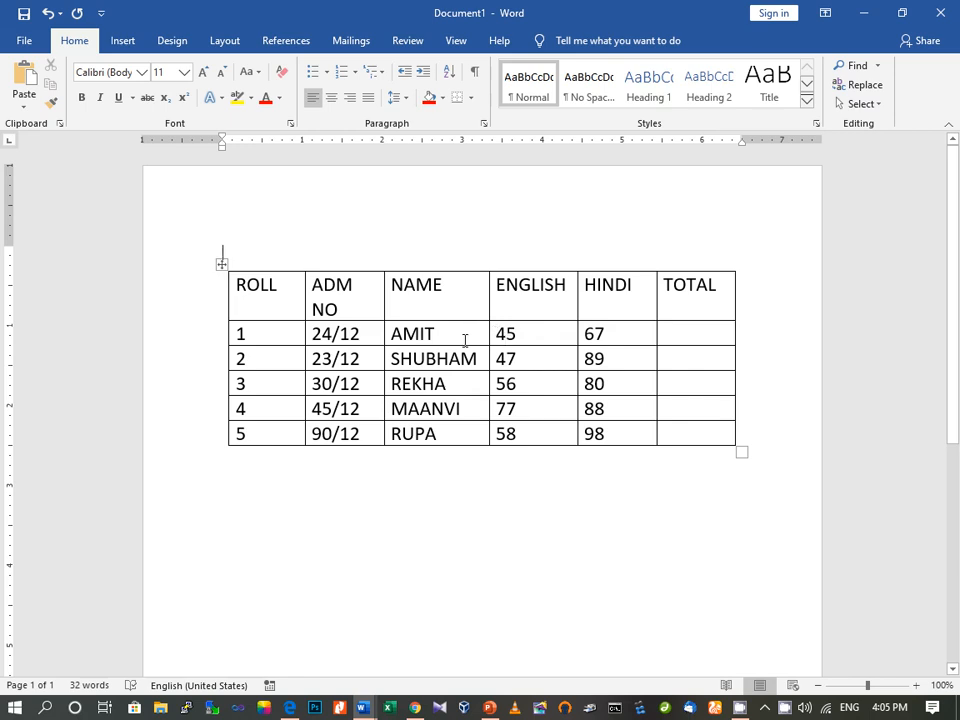
# Insert the formula =SUM(LEFT) in the TOTAL cell of the roll 1 row to add the subject marks.
pyautogui.click(674, 333)
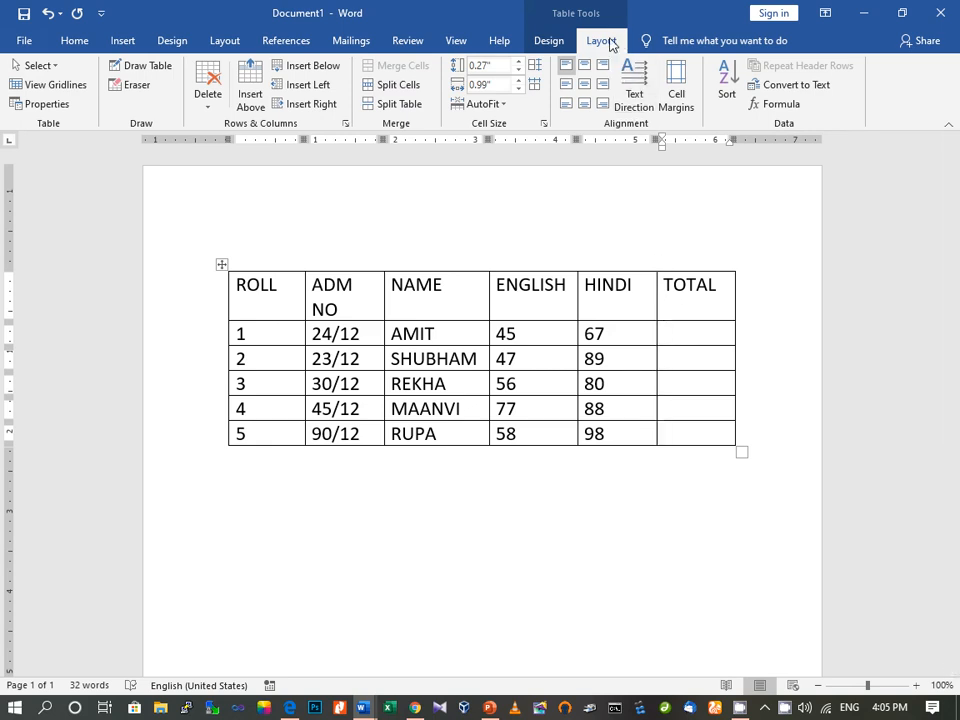
pyautogui.click(776, 105)
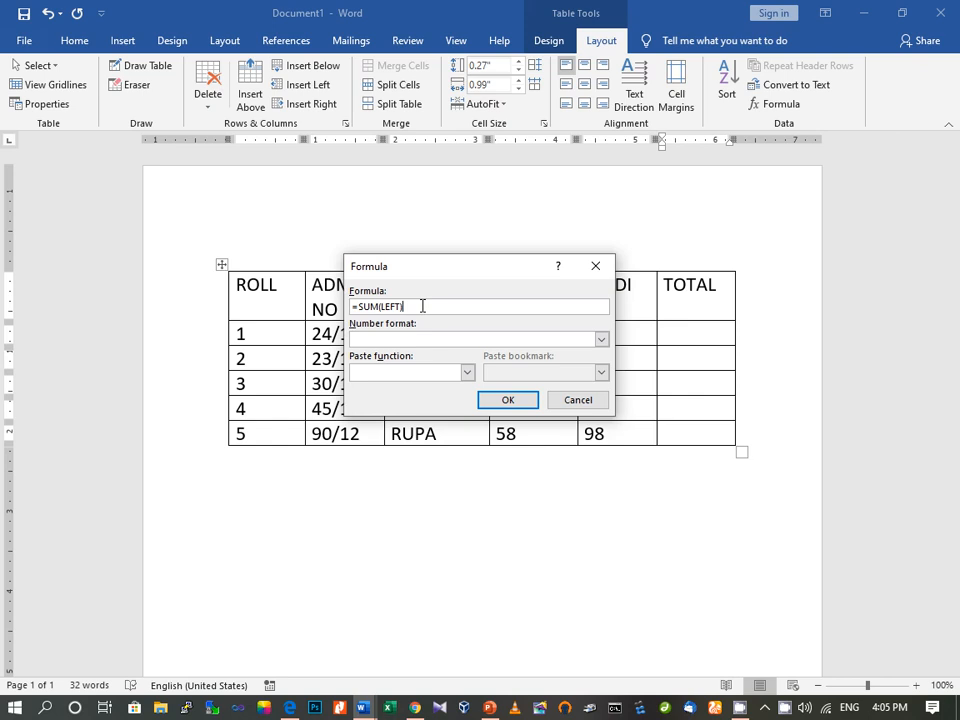
pyautogui.click(496, 401)
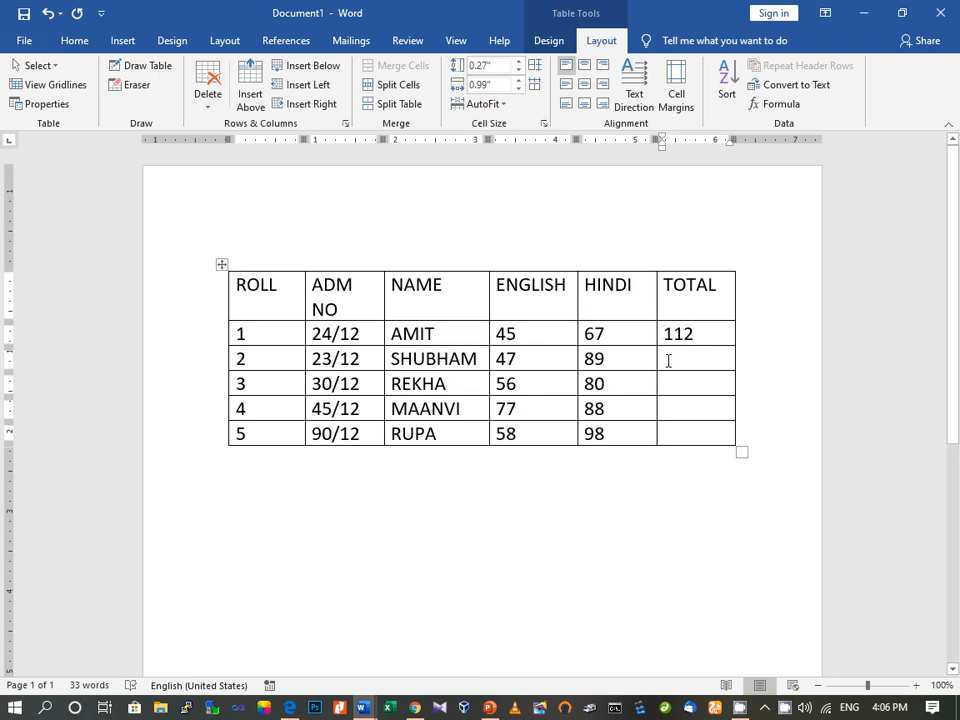
# Insert a formula in the roll 2 TOTAL cell, replacing the ABOVE argument so that it reads =SUM(LEFT).
pyautogui.click(669, 361)
pyautogui.click(782, 108)
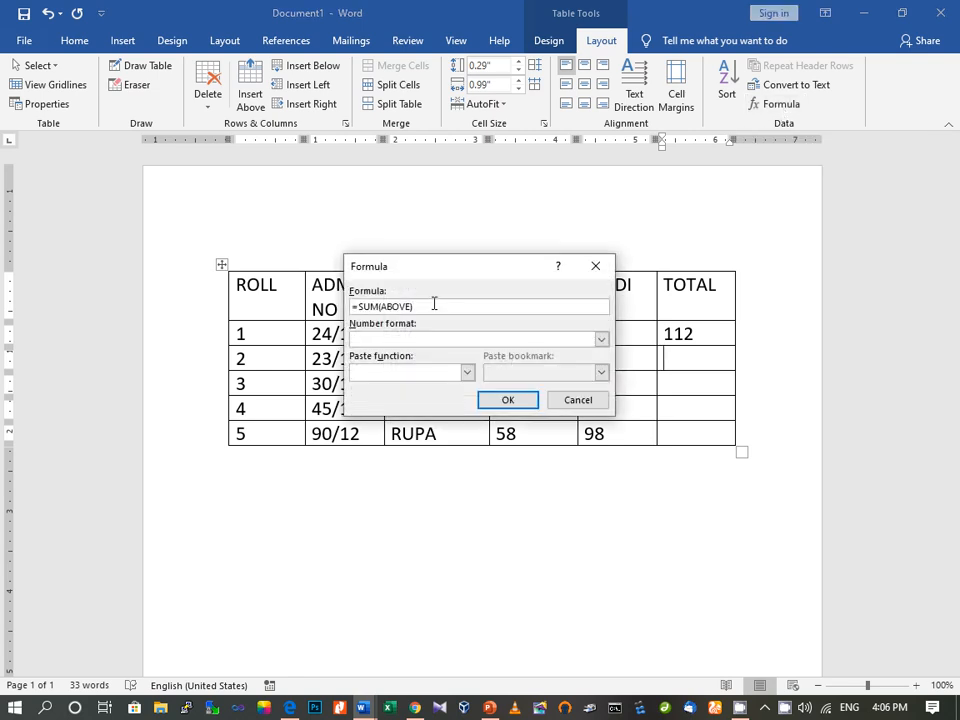
pyautogui.click(585, 403)
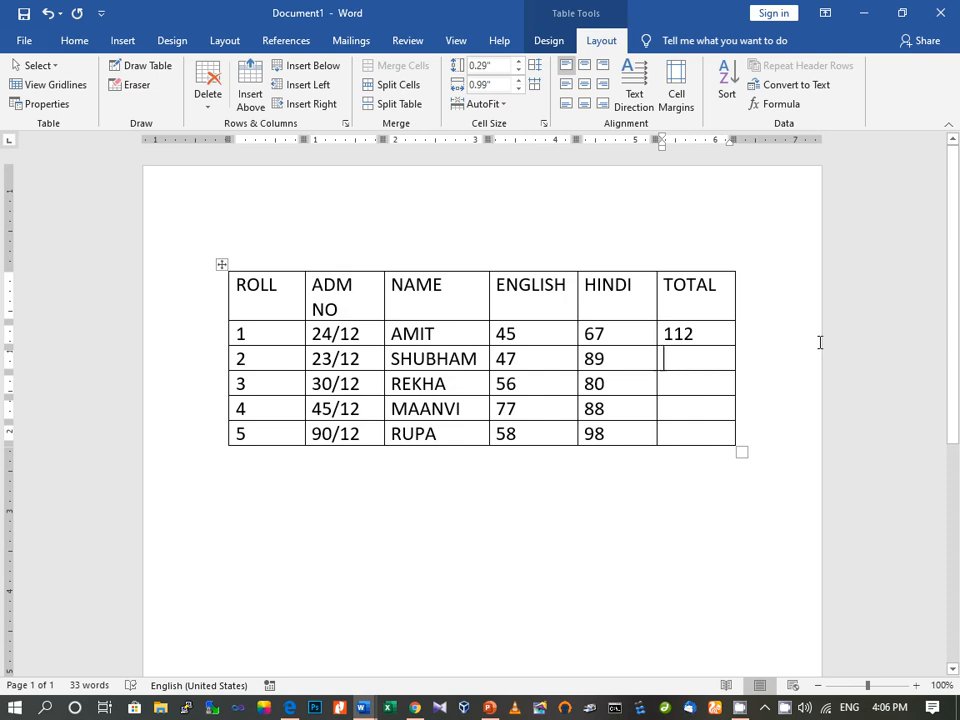
pyautogui.click(780, 104)
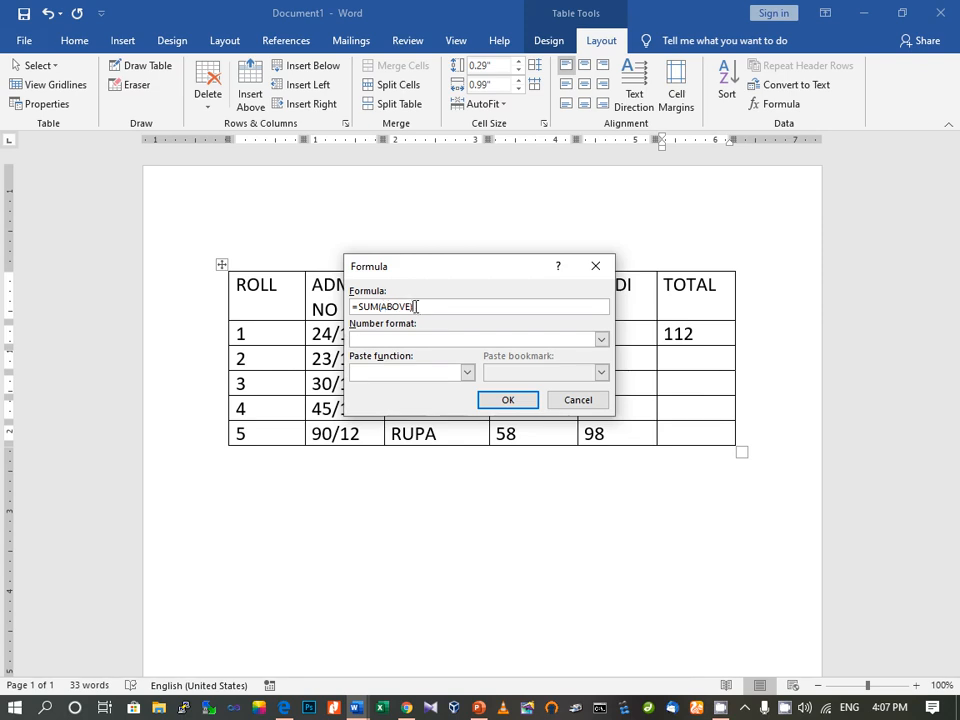
pyautogui.press('BackSpace')
pyautogui.press('BackSpace')
pyautogui.press('BackSpace')
pyautogui.press('BackSpace')
pyautogui.press('BackSpace')
pyautogui.press('BackSpace')
pyautogui.write('LEFT)')
pyautogui.click(521, 405)
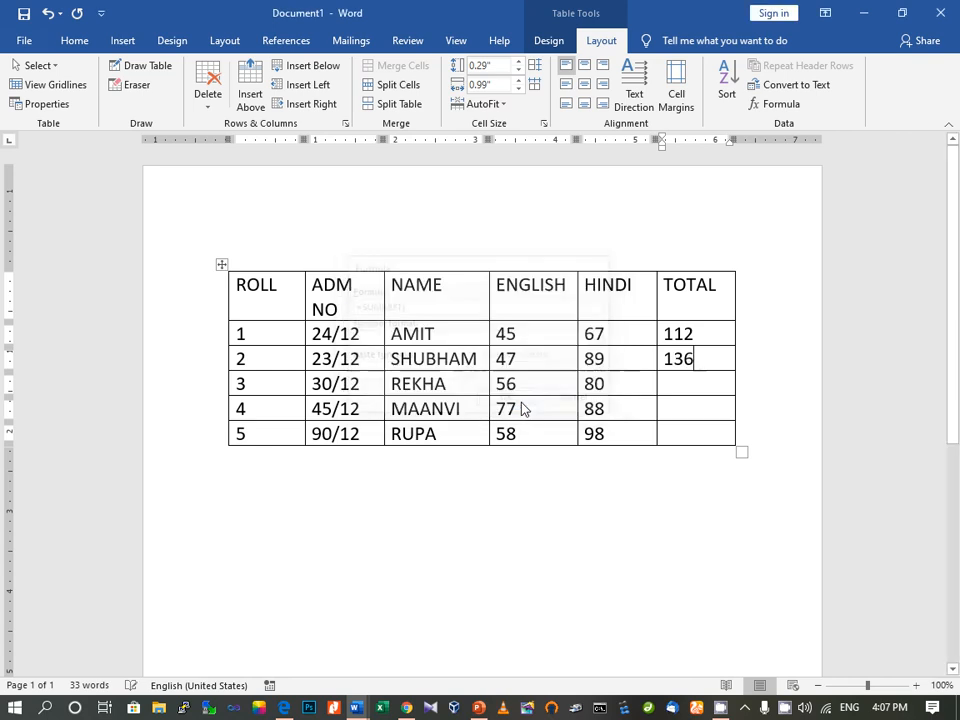